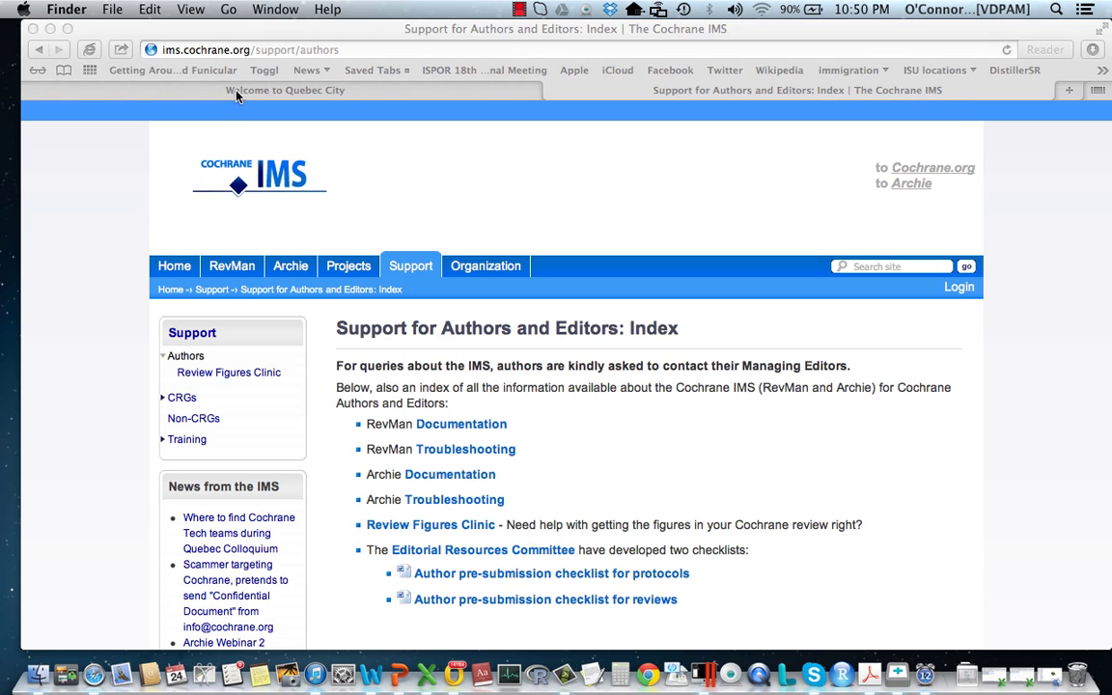
- Bring Safari with the Cochrane IMS 'Support for Authors and Editors: Index' page to the front
left_click(235, 267)
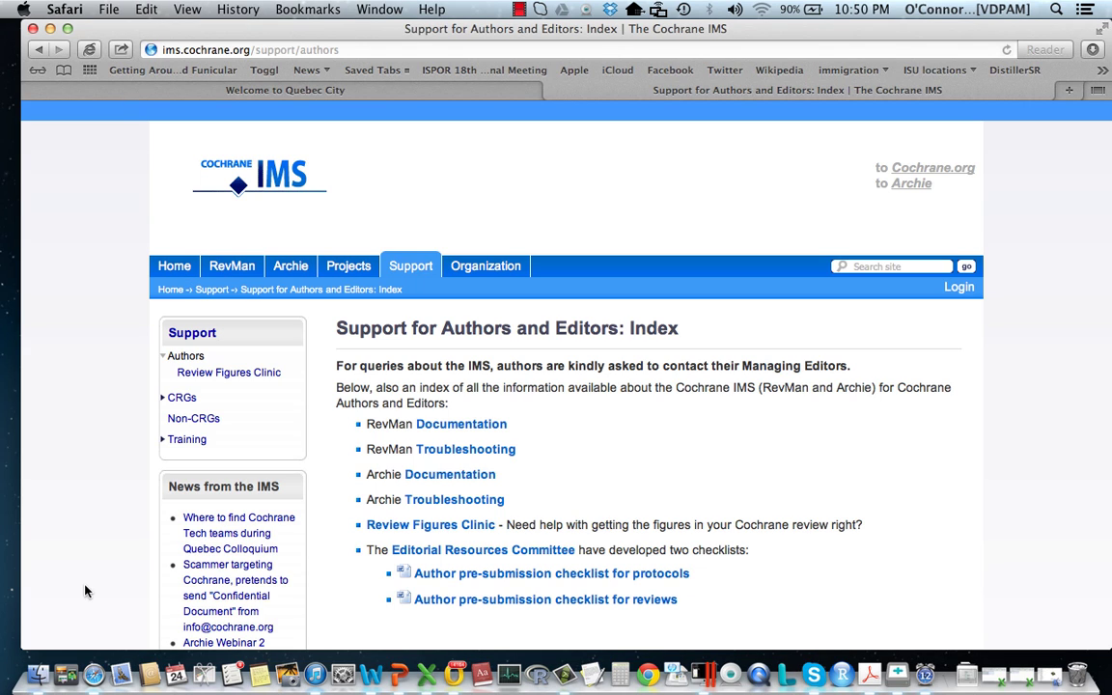
- Launch Review Manager 5.app from the Applications folder in Finder
left_click(38, 674)
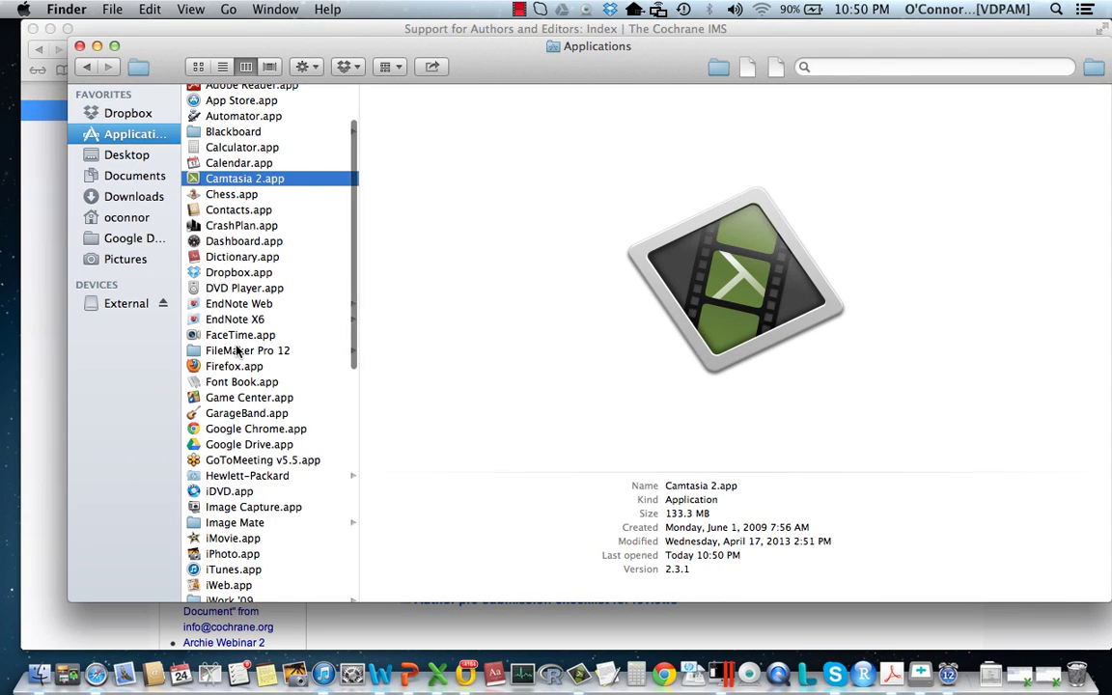
scroll(239, 415, "down", 10)
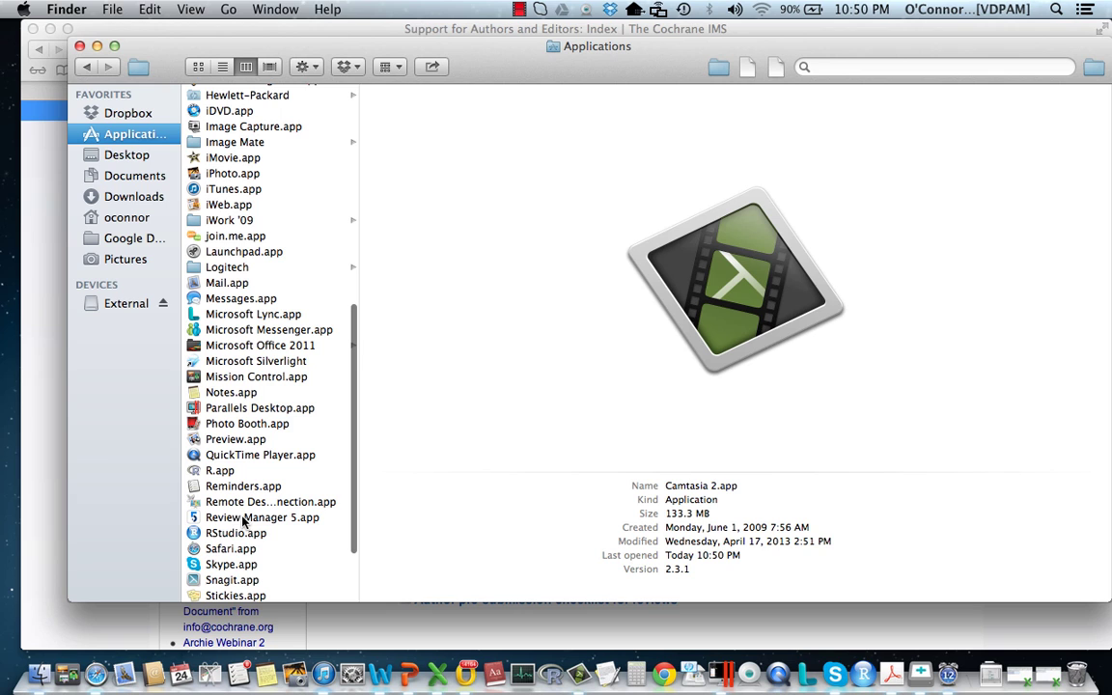
double_click(241, 522)
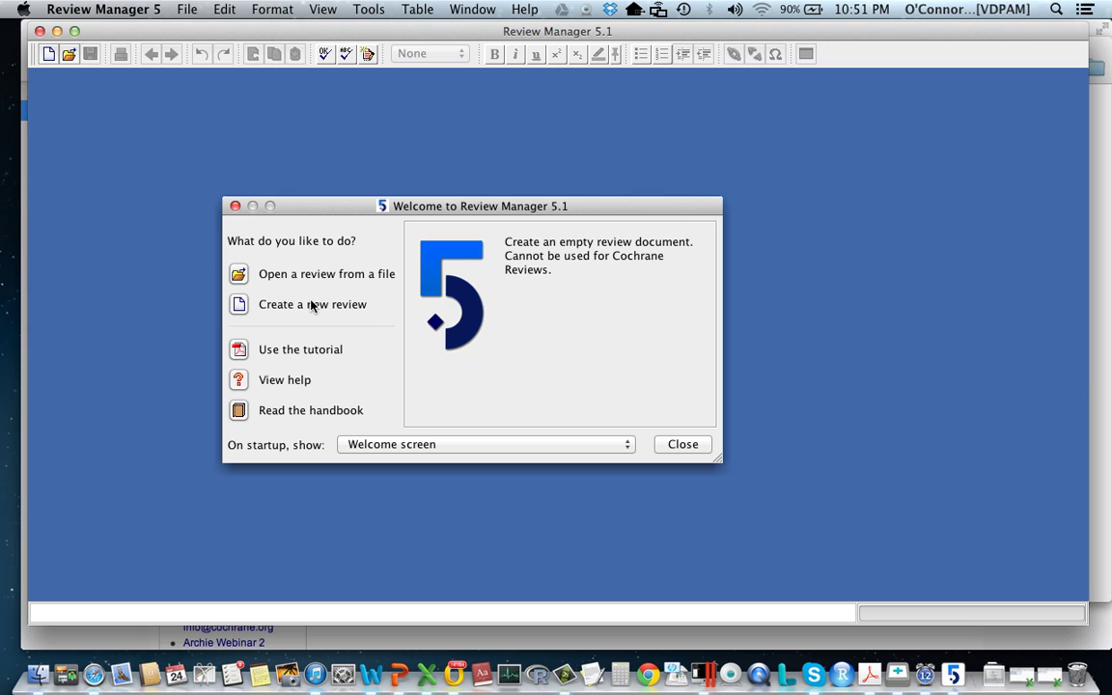
- Open the example.rm5 review file from the Welcome screen
left_click(313, 278)
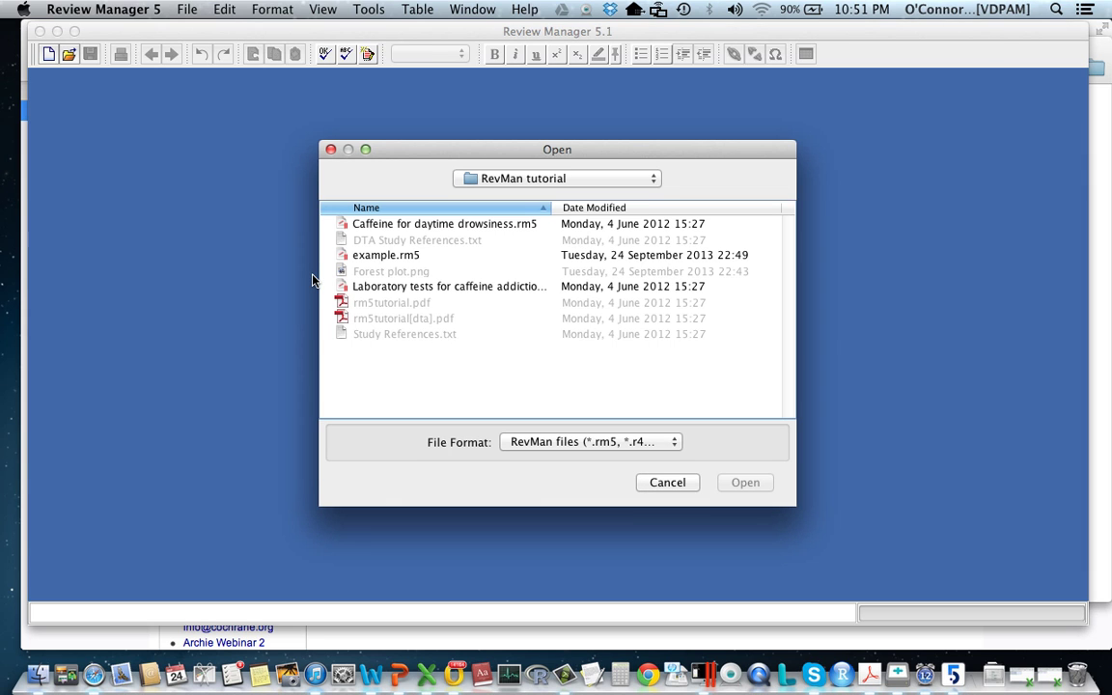
left_click(413, 257)
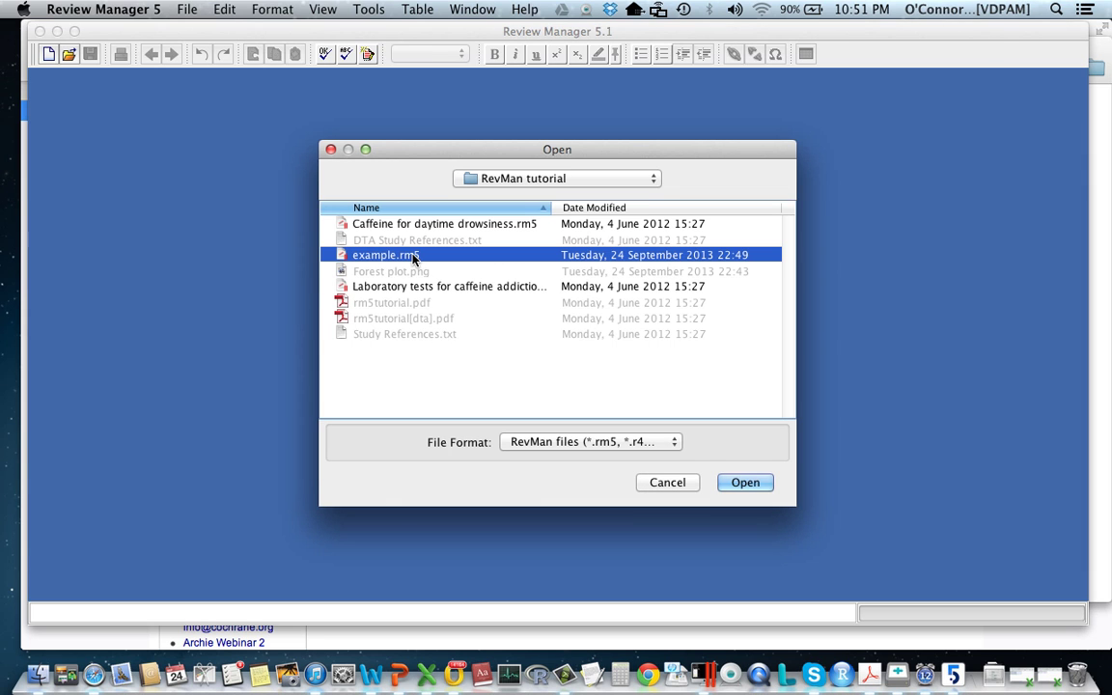
left_click(746, 486)
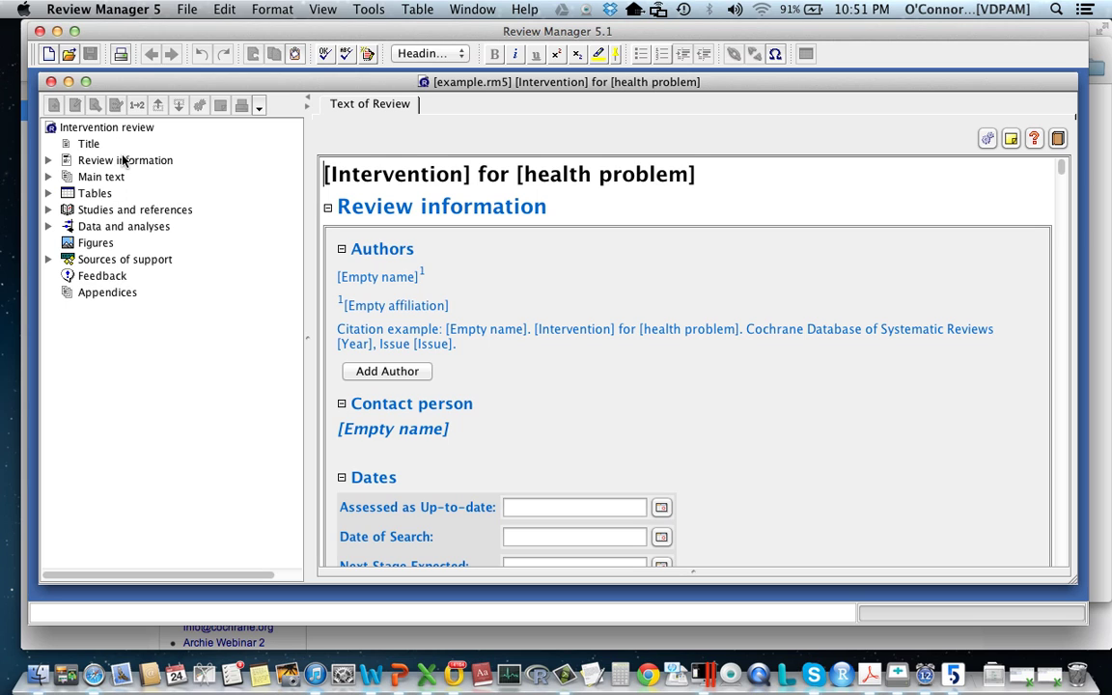
- Expand Studies and references > References to studies and select Included studies
left_click(108, 212)
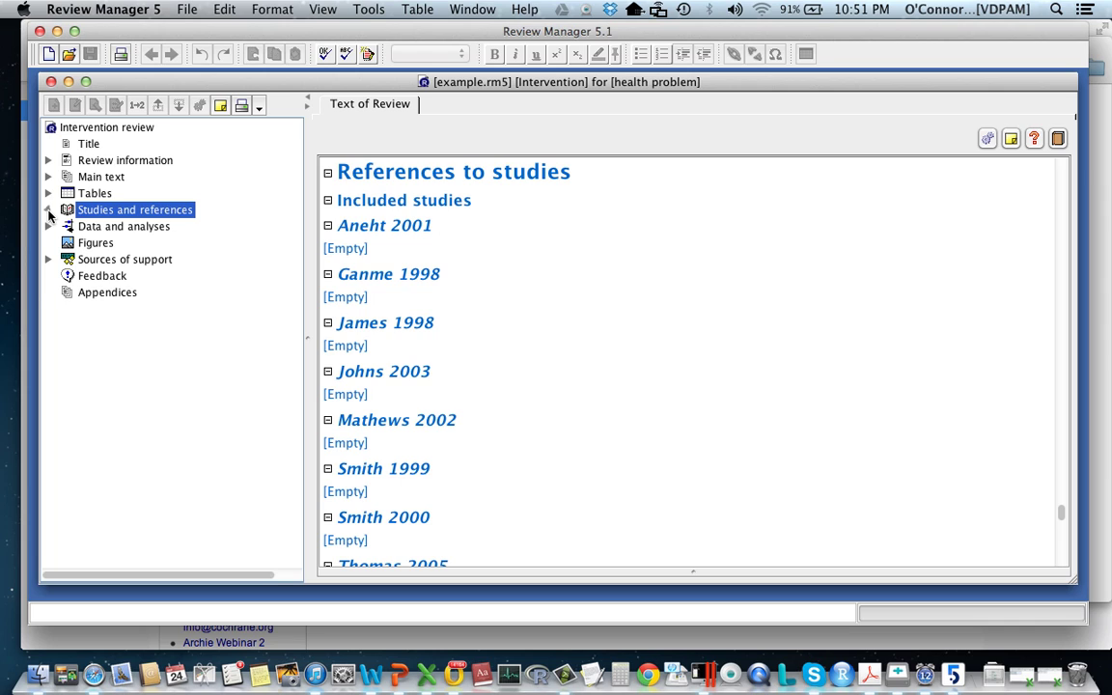
left_click(48, 209)
left_click(66, 226)
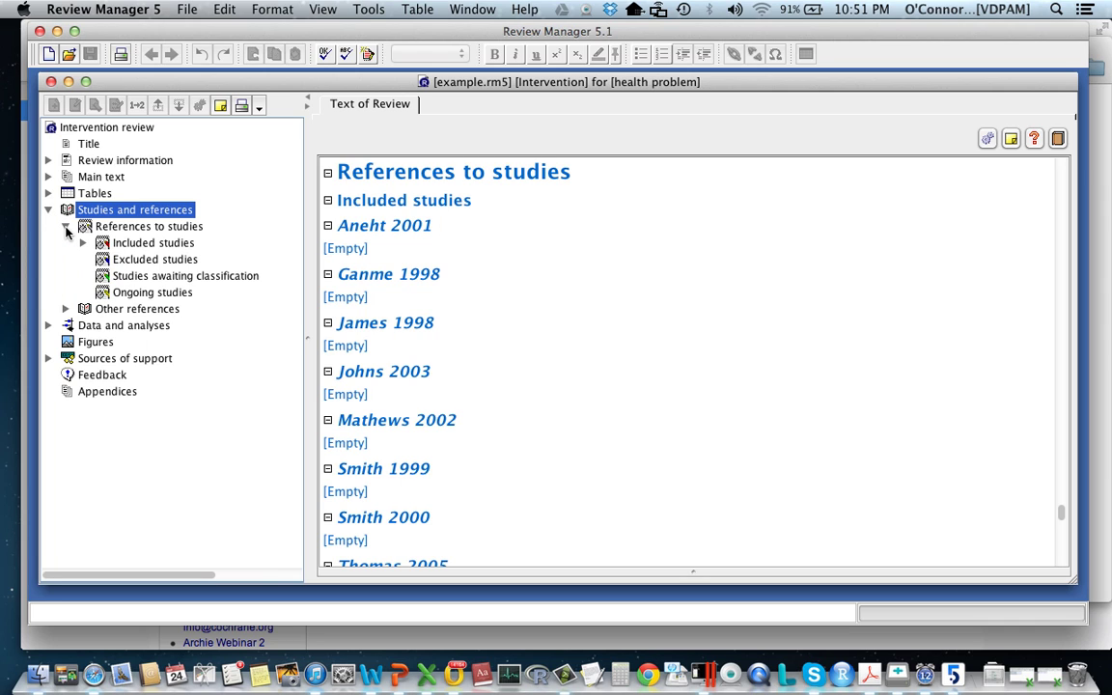
left_click(149, 244)
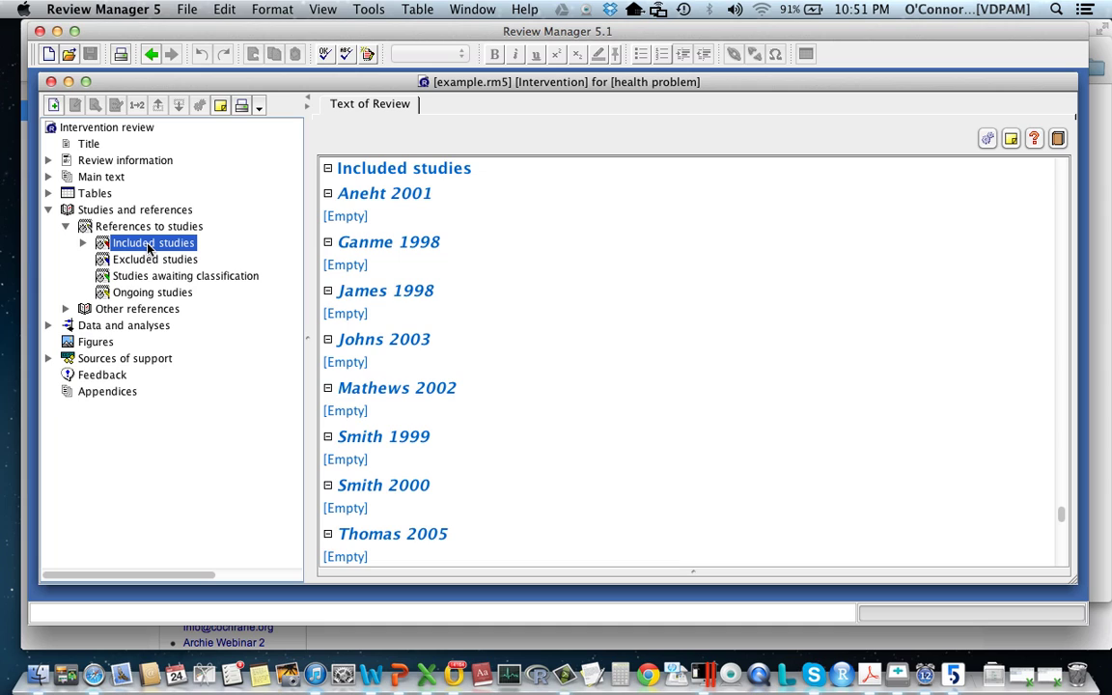
- Start a new included study and enter the study ID 'Ray 2003'
right_click(149, 248)
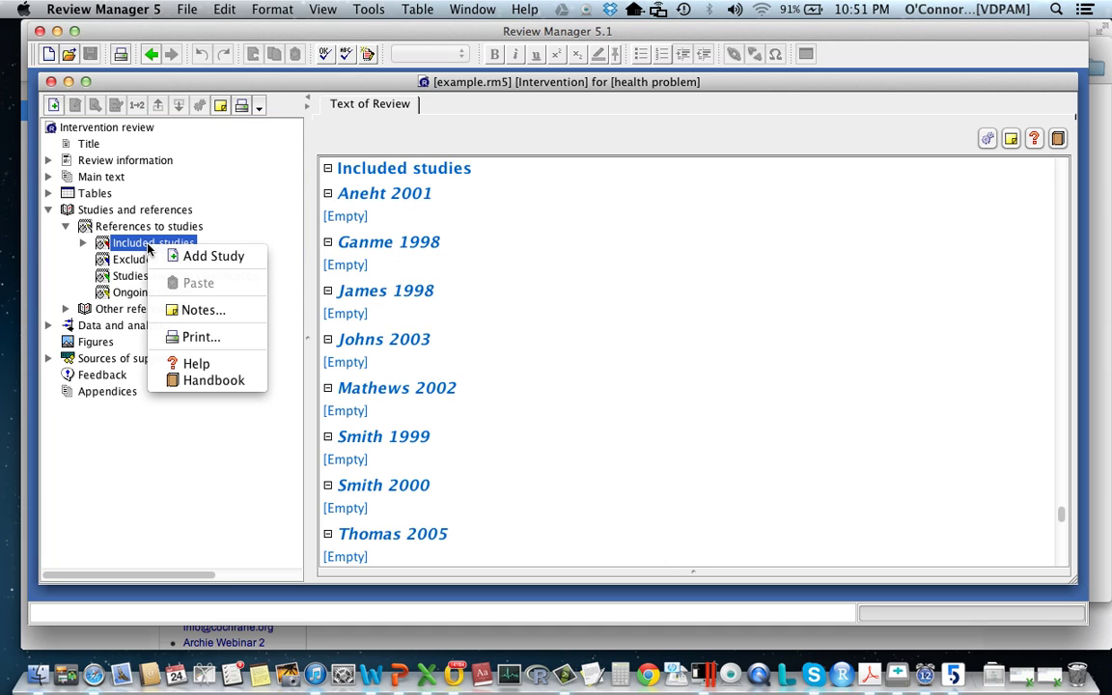
left_click(215, 259)
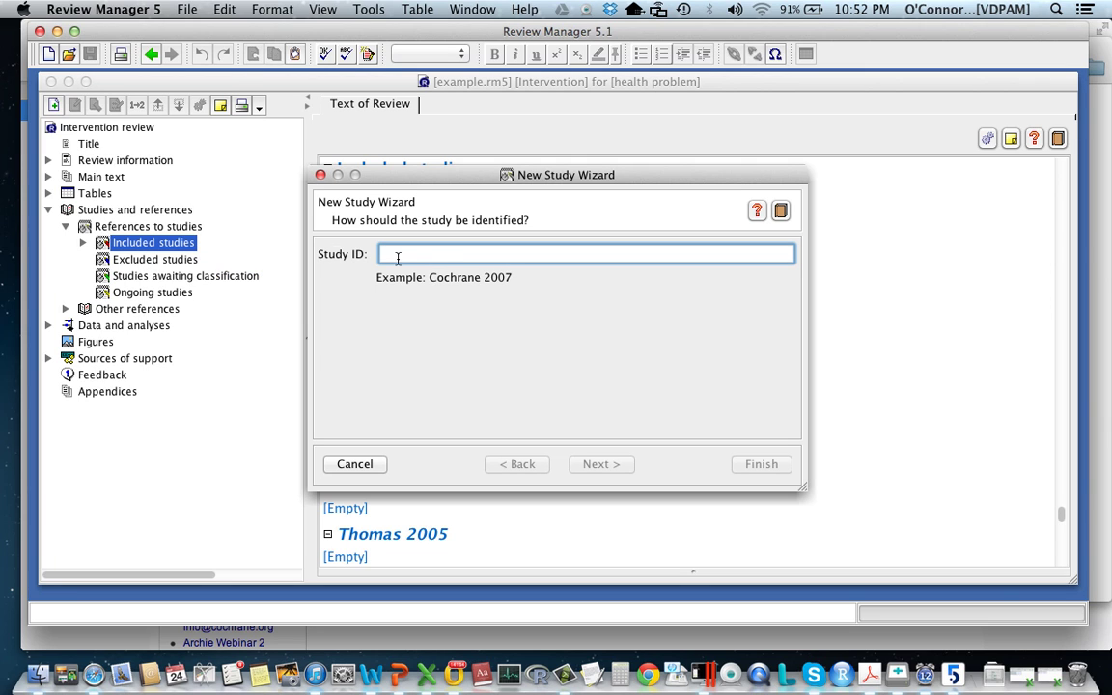
type("ray 2003")
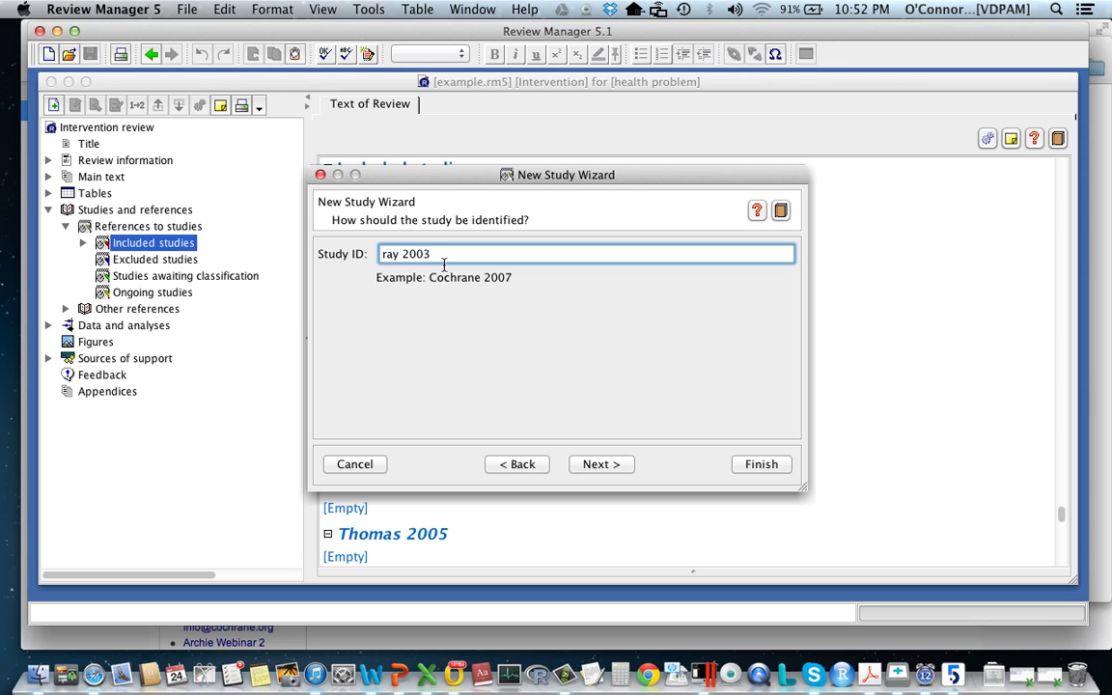
left_click(383, 255)
key("Delete")
type("R")
left_click(601, 464)
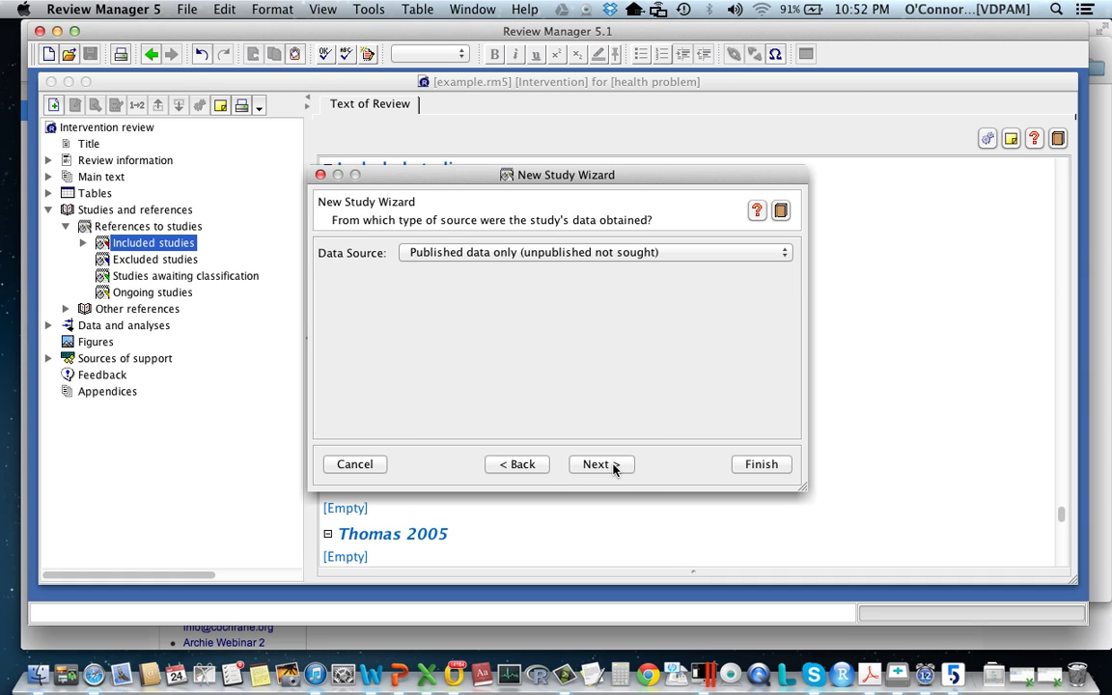
- Keep published data only, accept year 2003 and identifiers, and choose to add another study
left_click(785, 255)
left_click(719, 253)
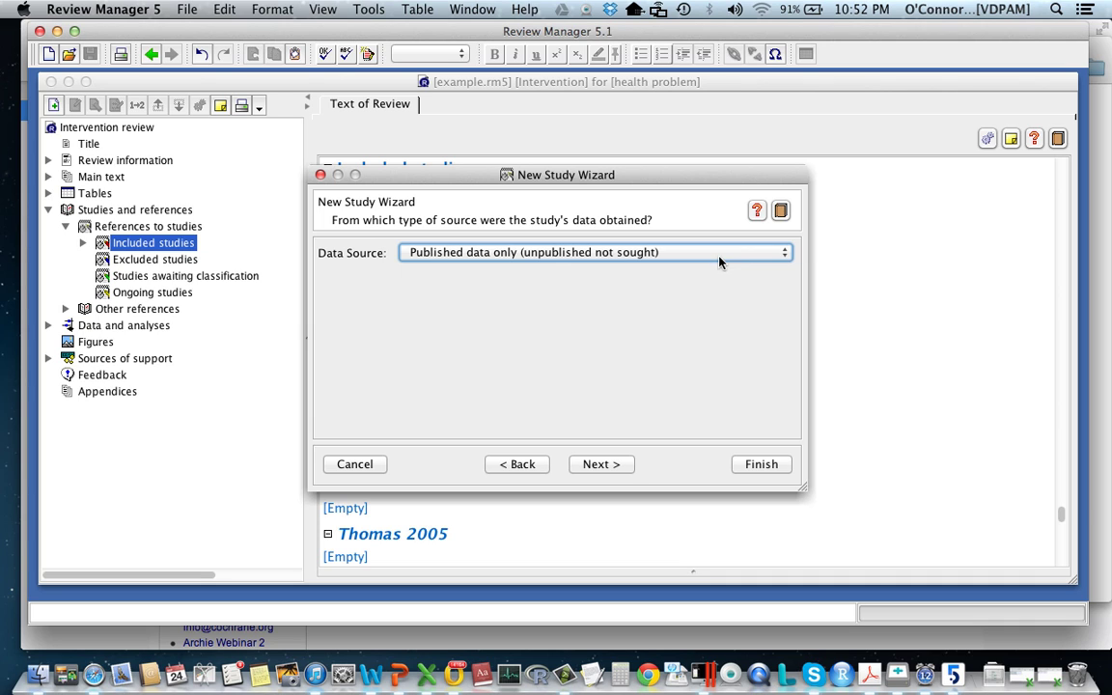
left_click(608, 466)
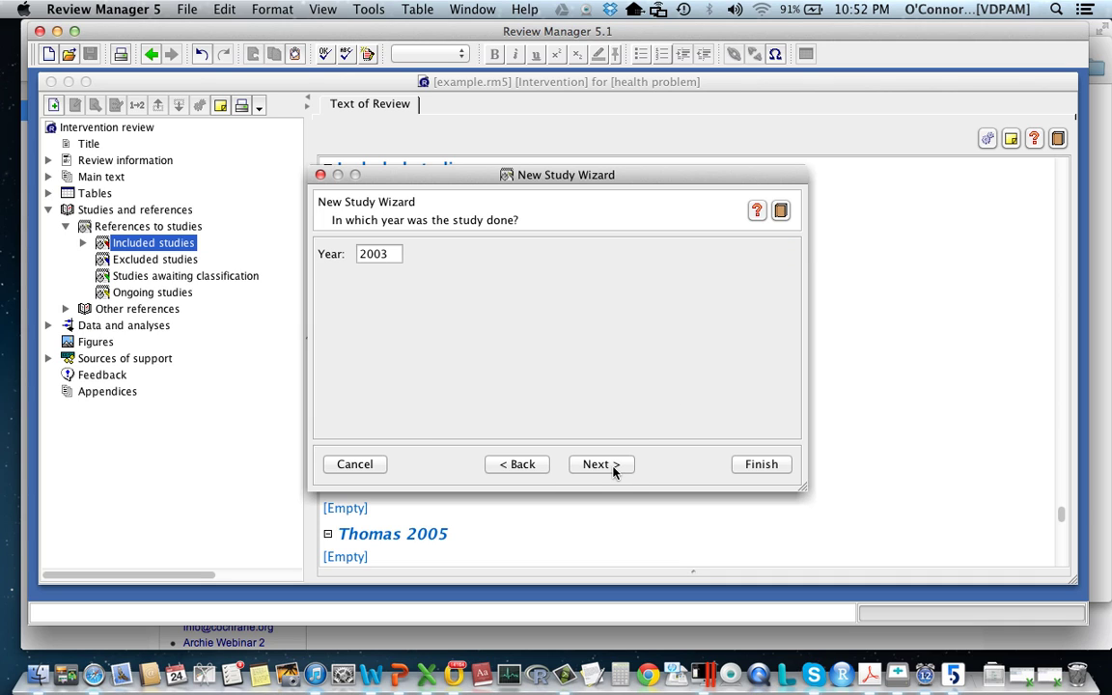
left_click(612, 467)
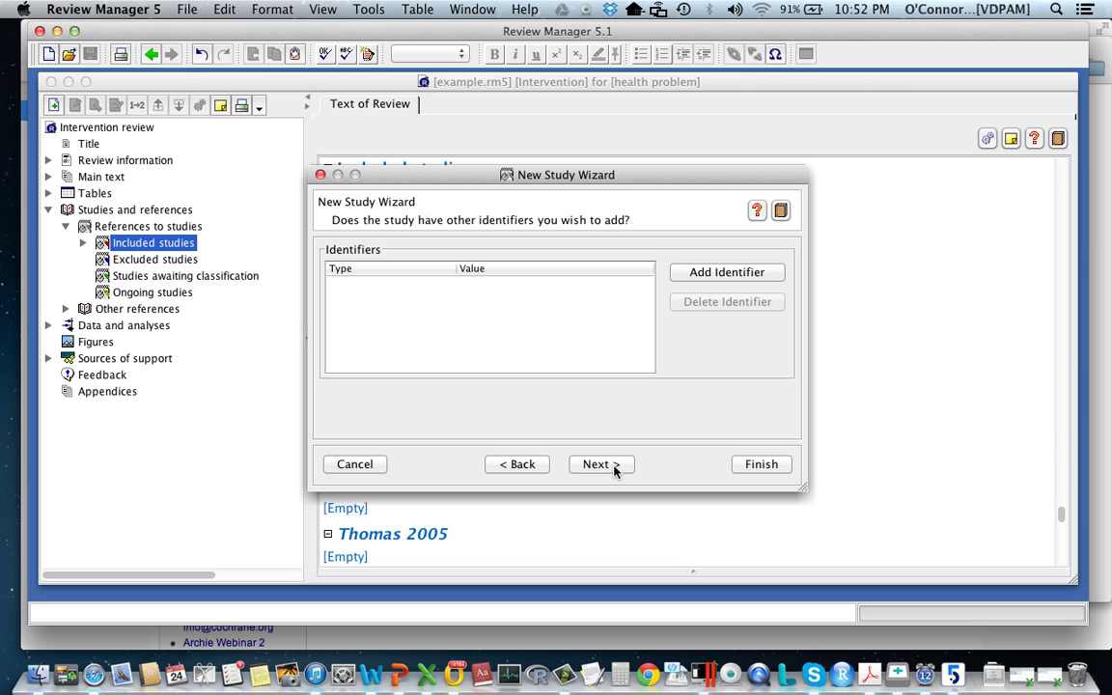
left_click(606, 466)
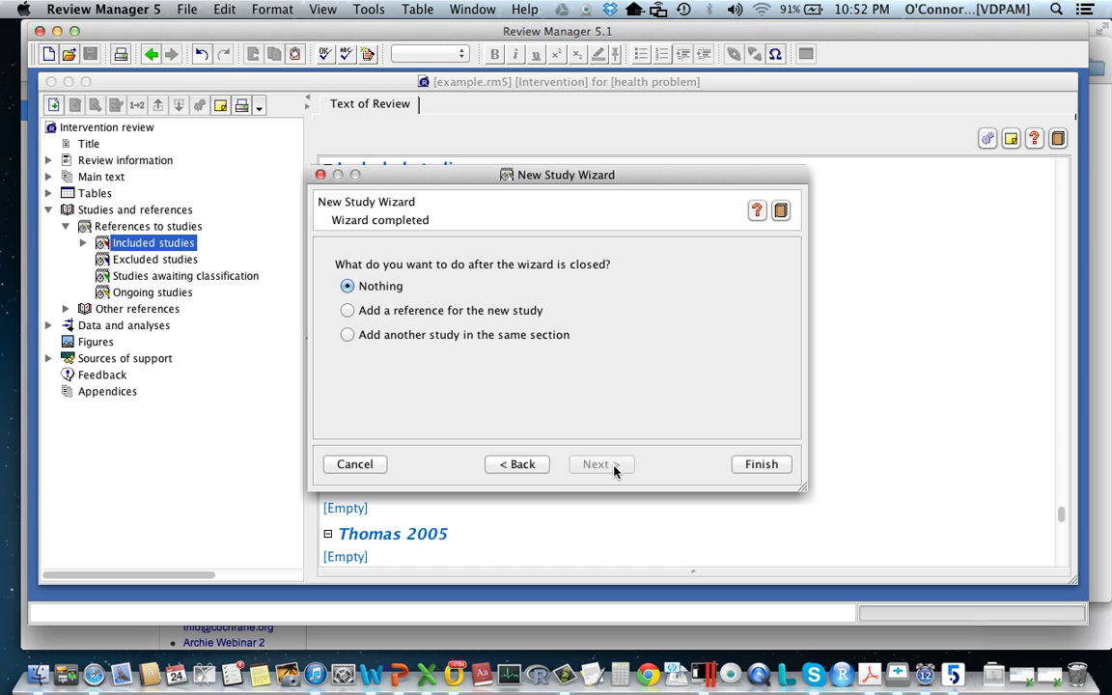
left_click(348, 335)
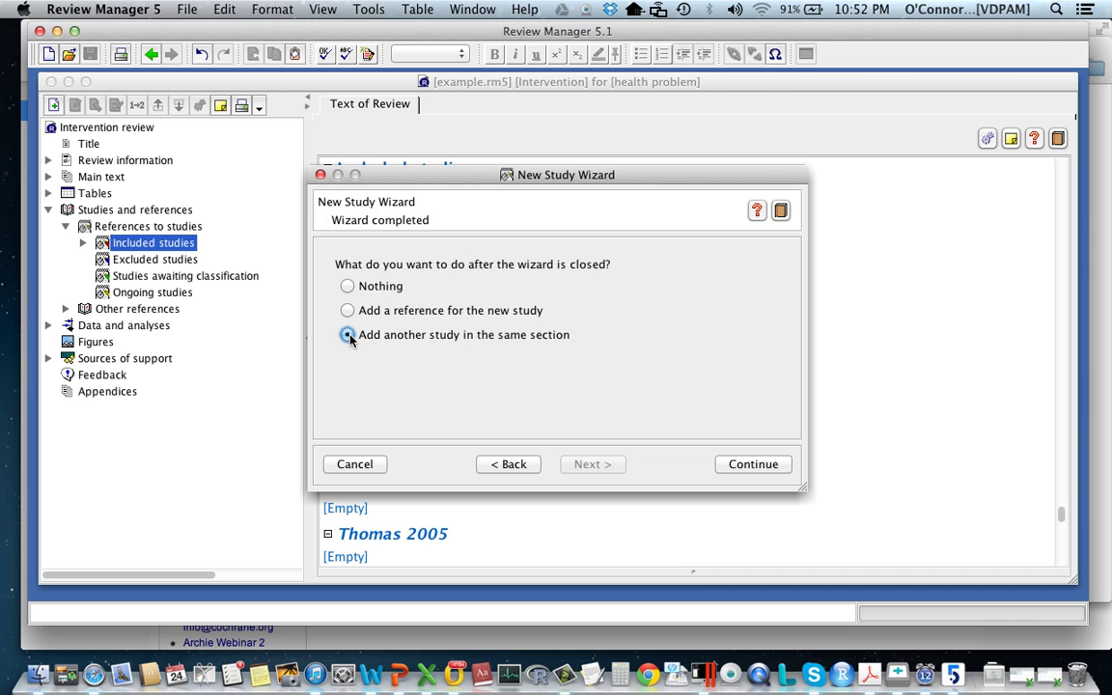
- Save Ray 2003, then add Hans 1997 and choose to add another study afterwards
left_click(742, 466)
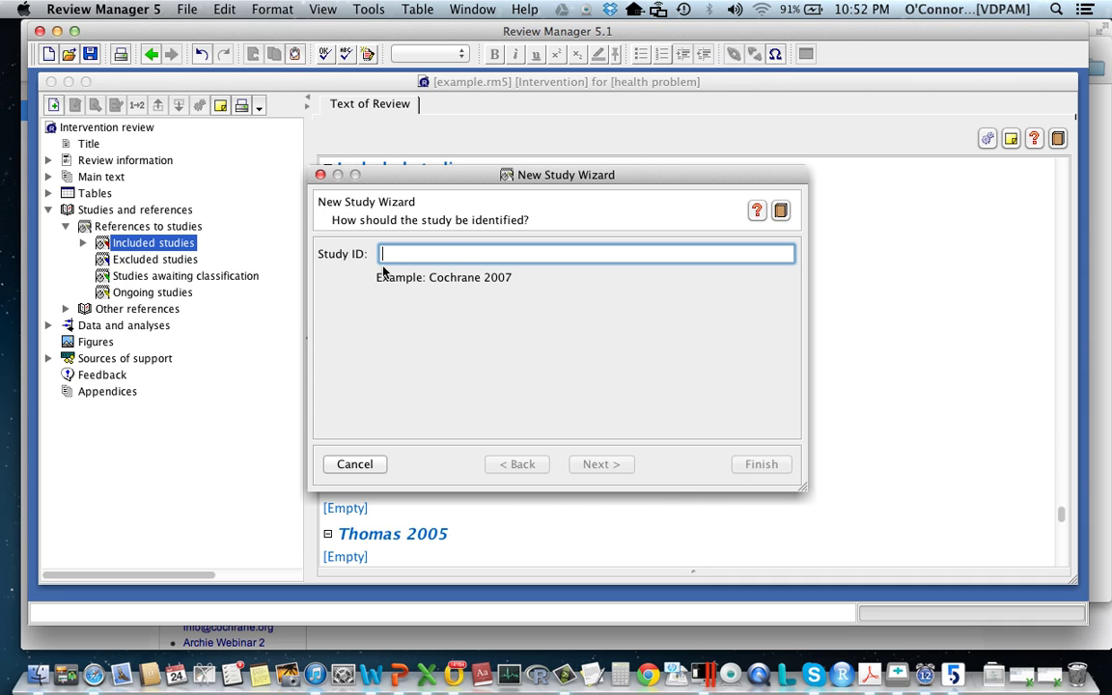
type("Han")
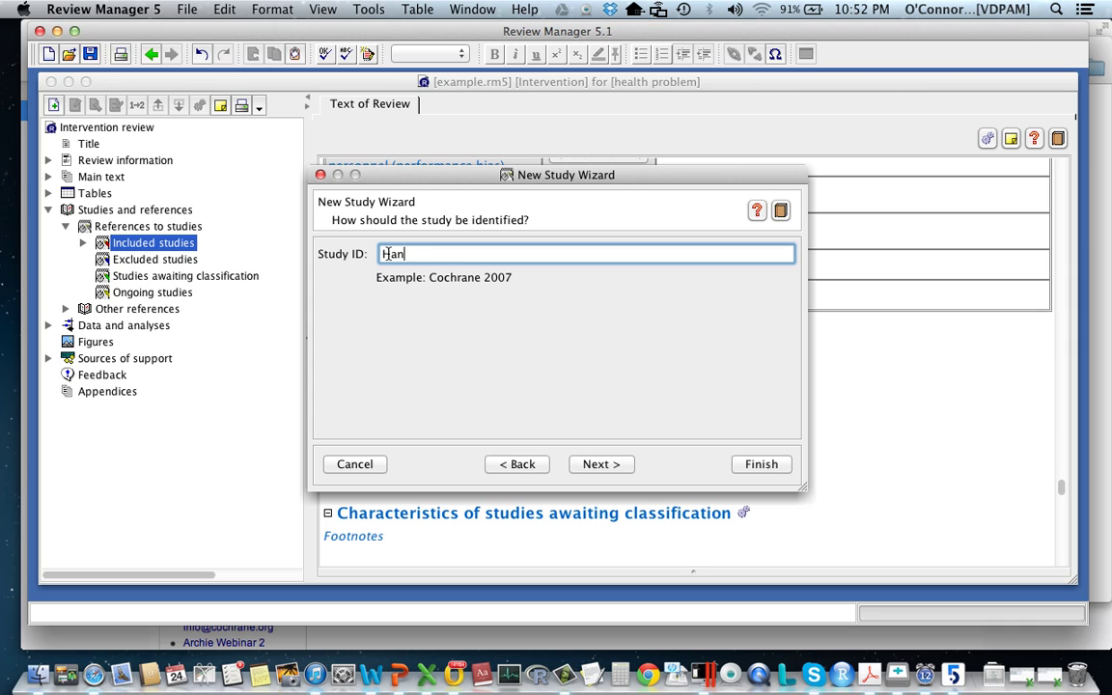
type("s 1997")
left_click(602, 465)
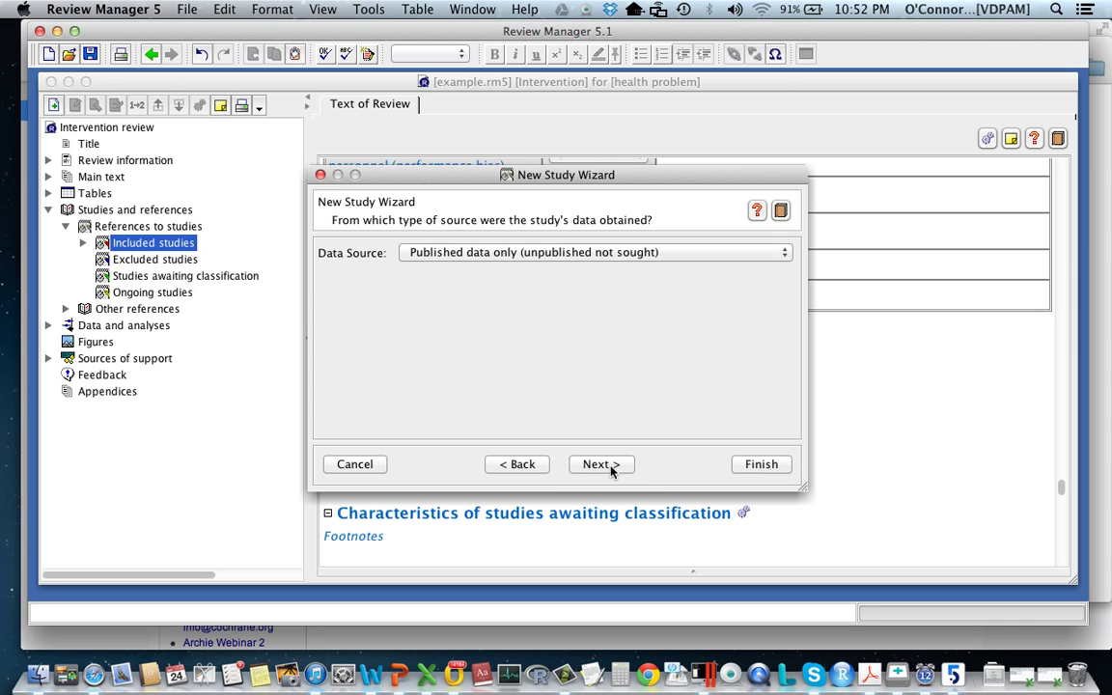
left_click(603, 464)
left_click(603, 464)
left_click(602, 464)
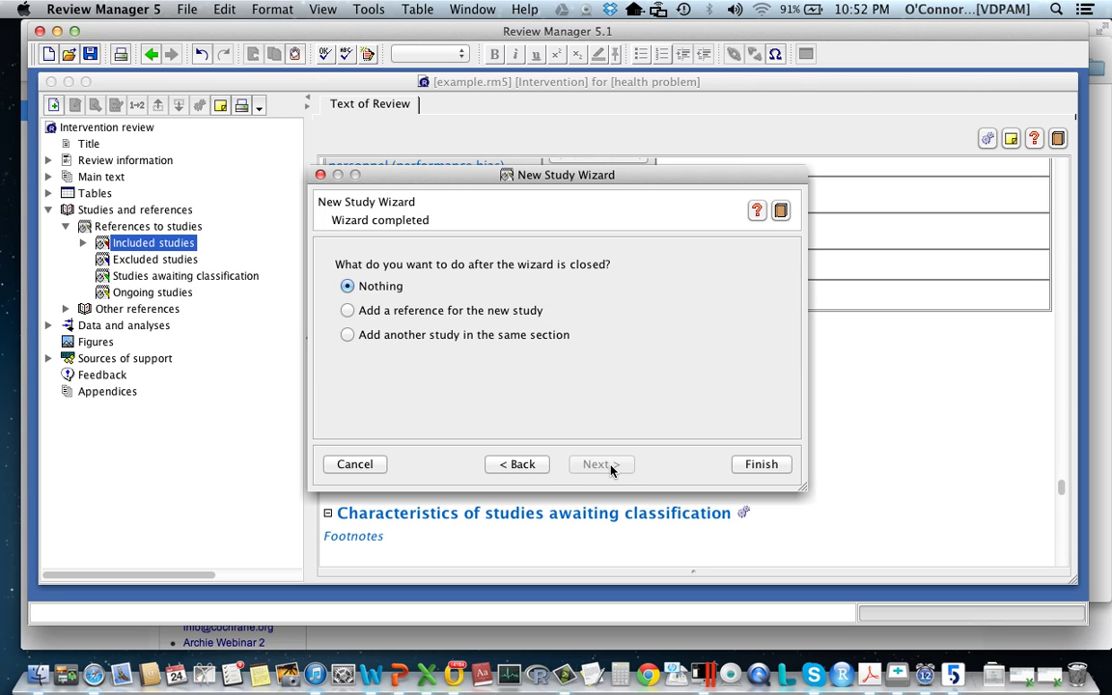
left_click(346, 335)
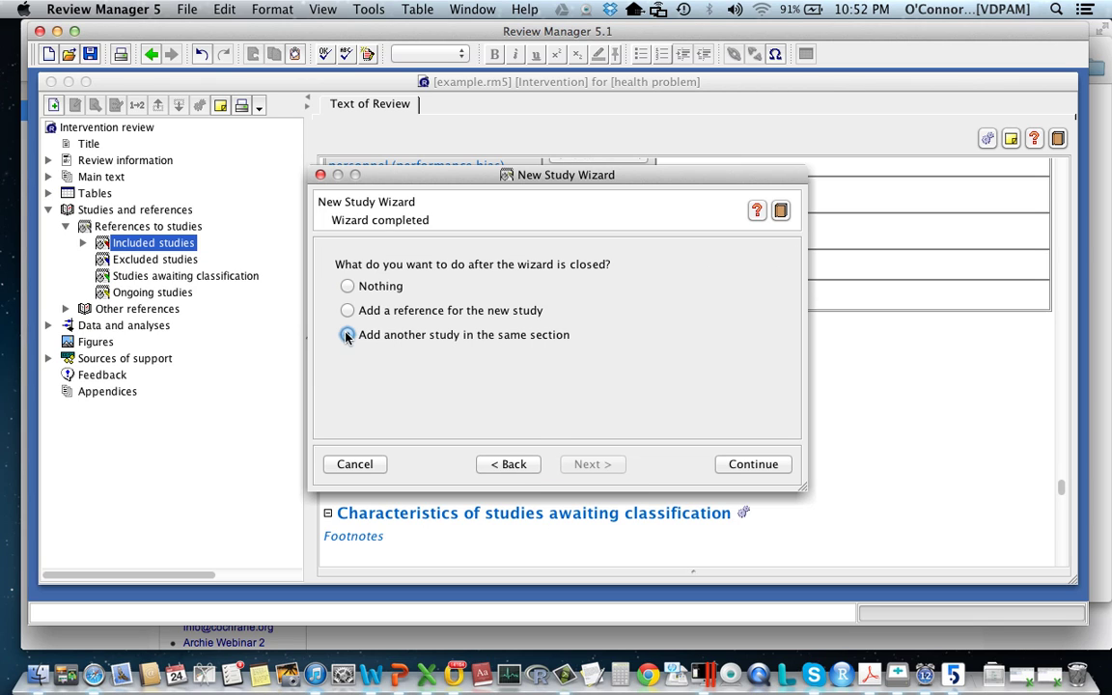
- Save Hans 1997, then add Kass 2007 and finish the wizard
left_click(754, 464)
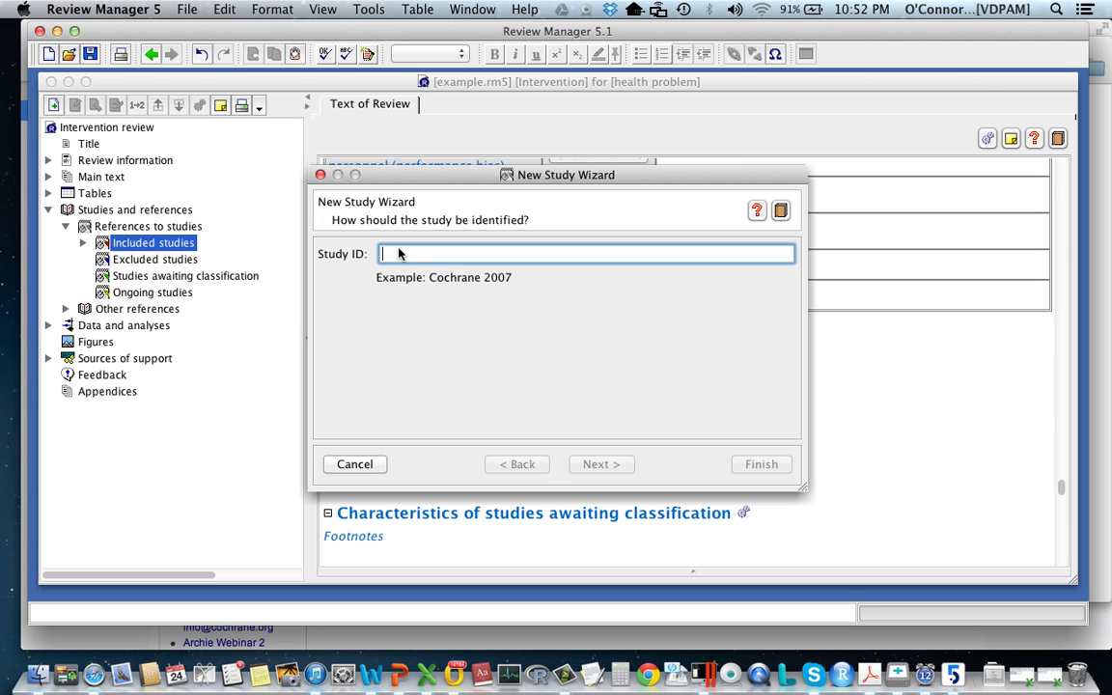
type("K")
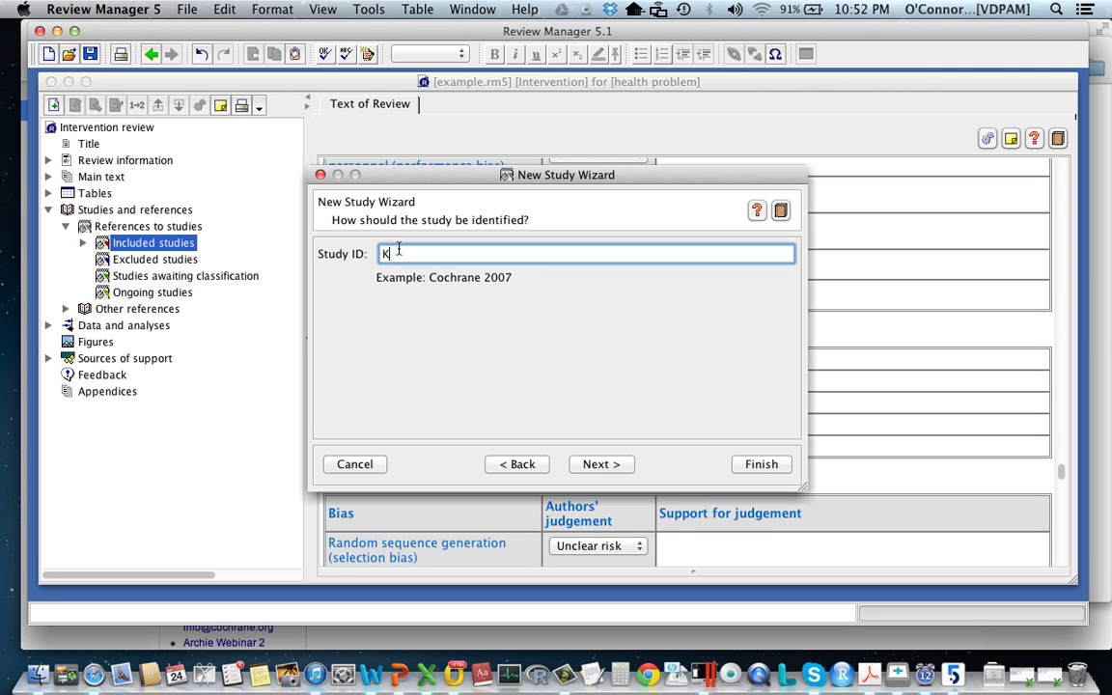
type("ass 2007")
left_click(762, 465)
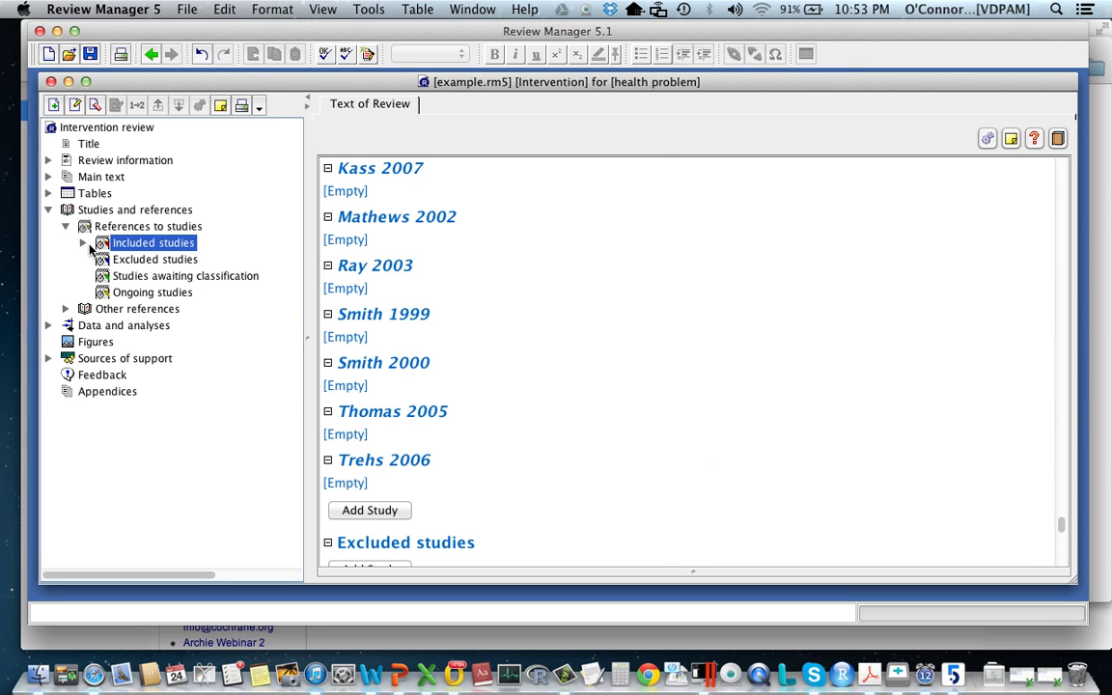
- Expand Included studies to check the twelve studies and Aneht 2001's entries
scroll(412, 362, "down", 5)
scroll(413, 362, "up", 4)
scroll(413, 362, "up", 3)
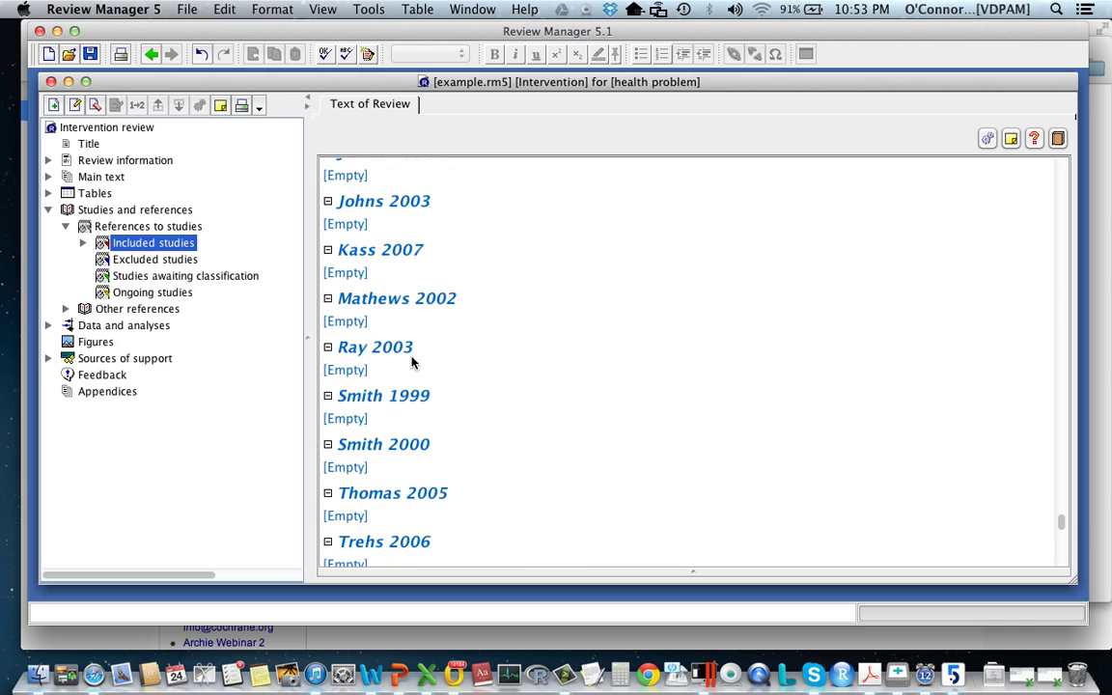
scroll(412, 362, "down", 1)
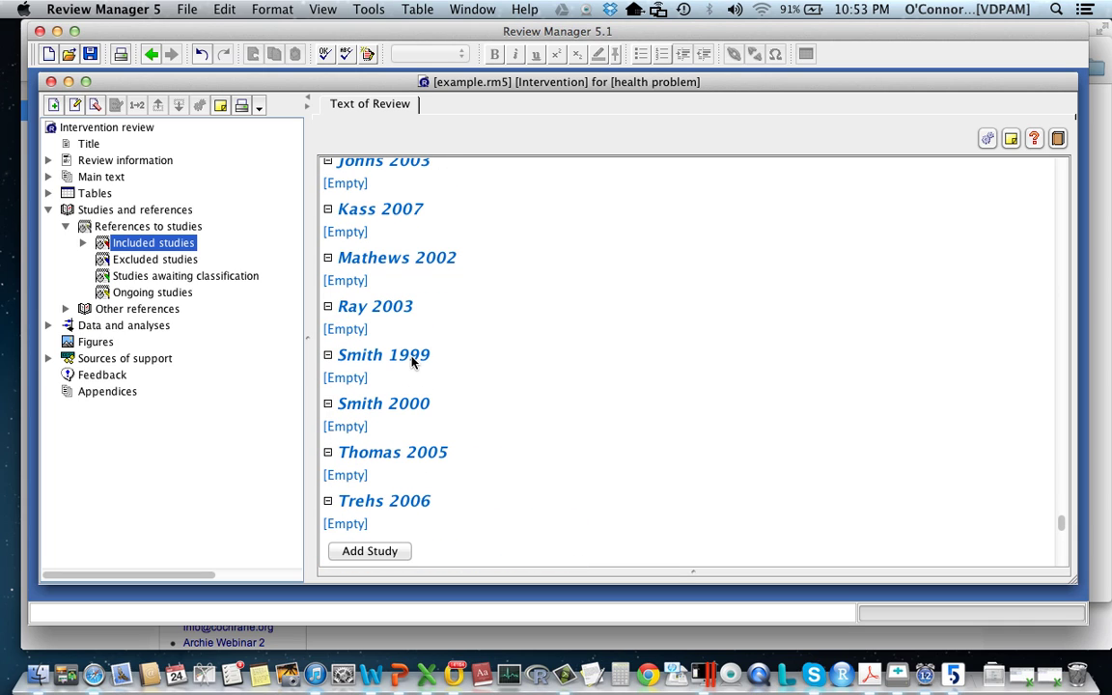
left_click(83, 243)
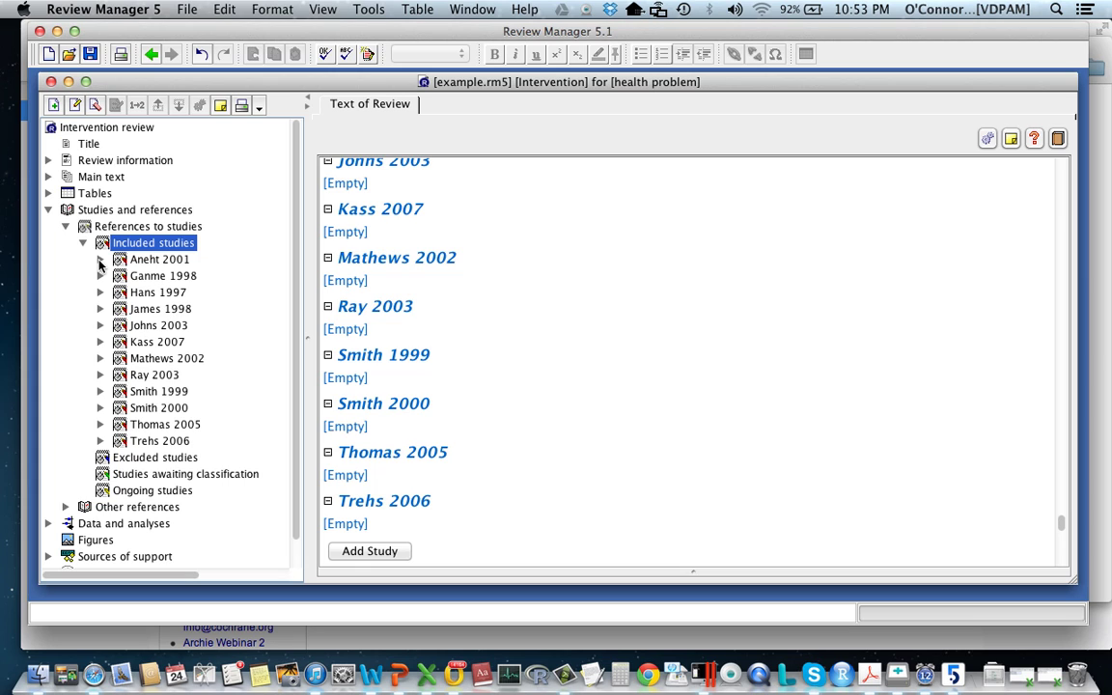
left_click(99, 260)
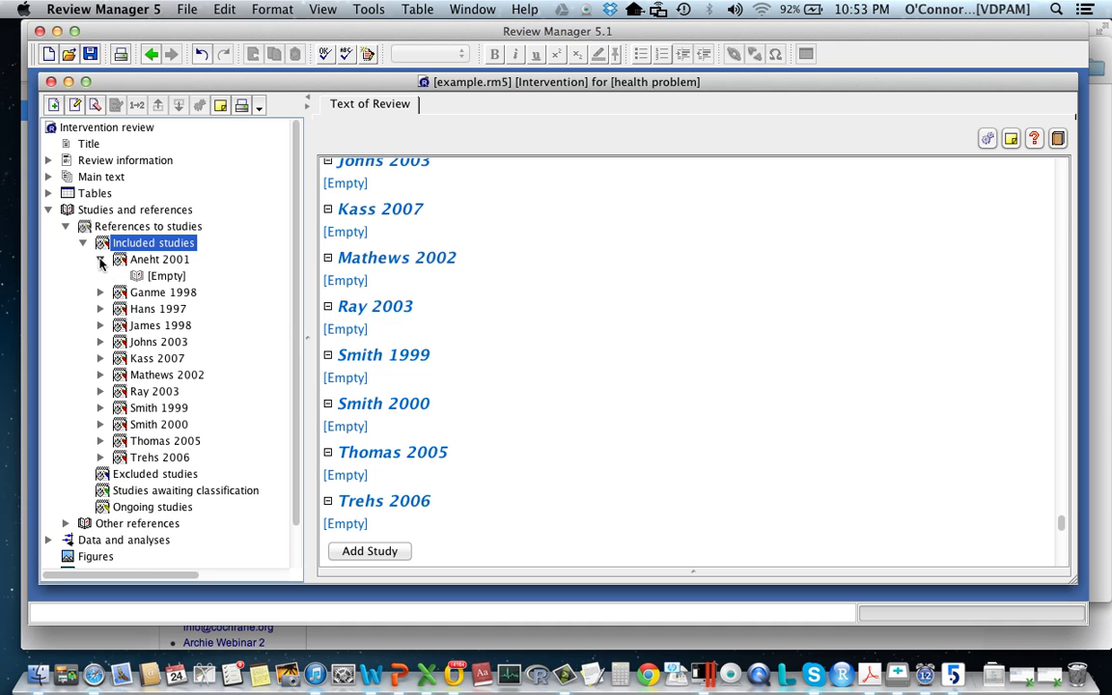
- Collapse Aneht 2001, Included studies, References to studies, and Studies and references
left_click(100, 259)
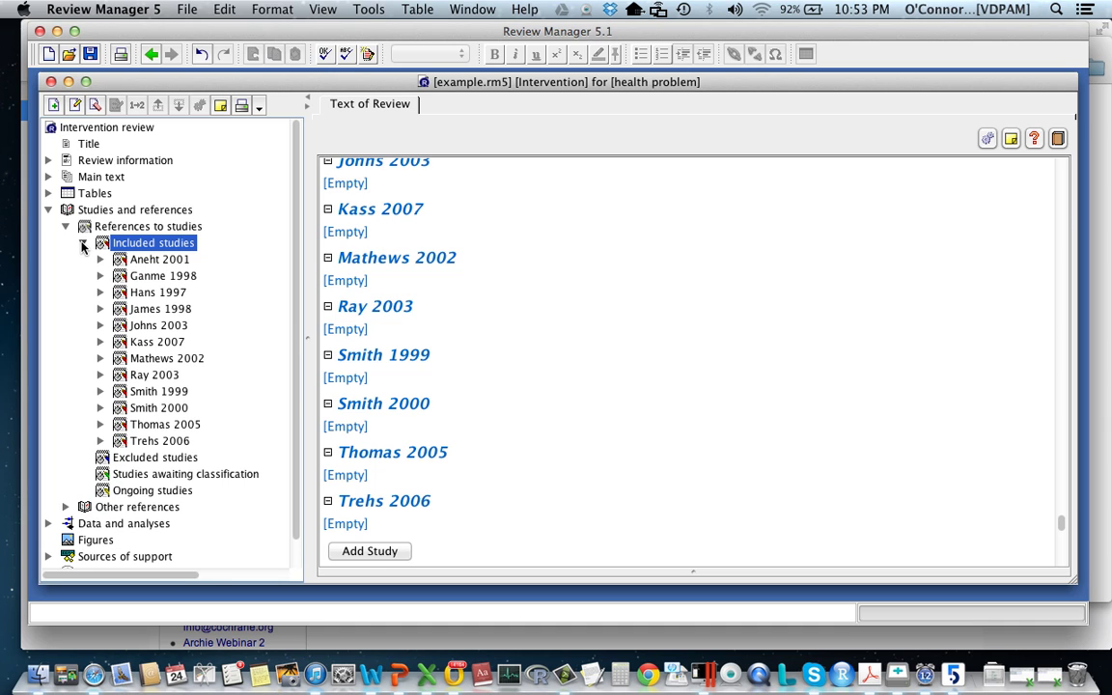
left_click(83, 243)
left_click(66, 226)
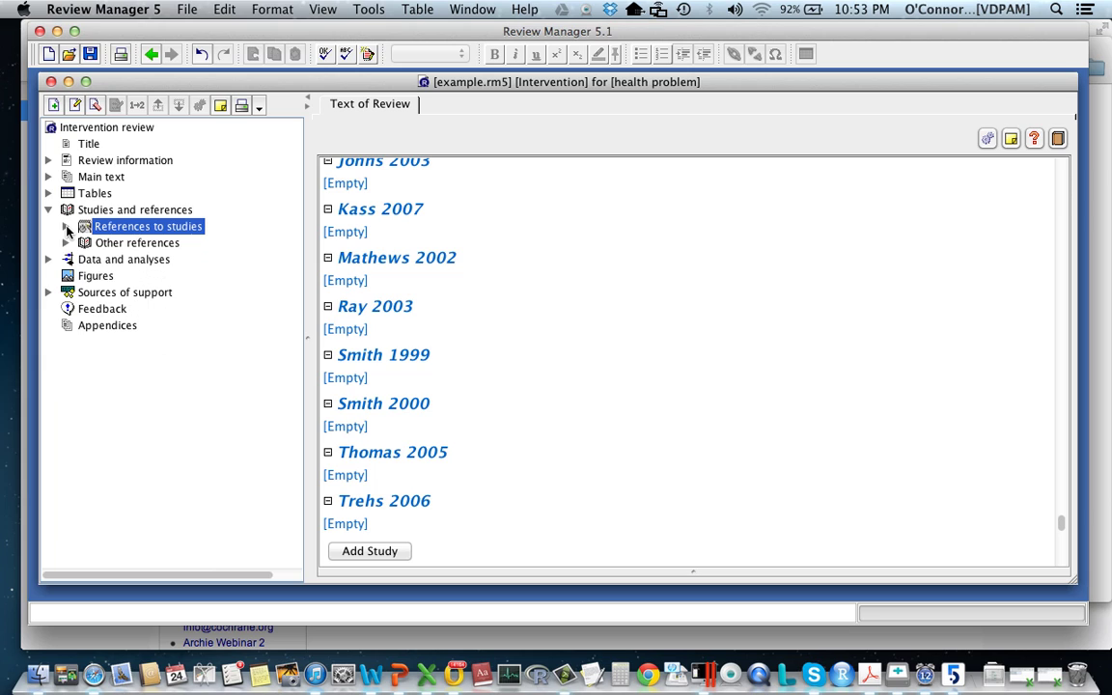
left_click(48, 209)
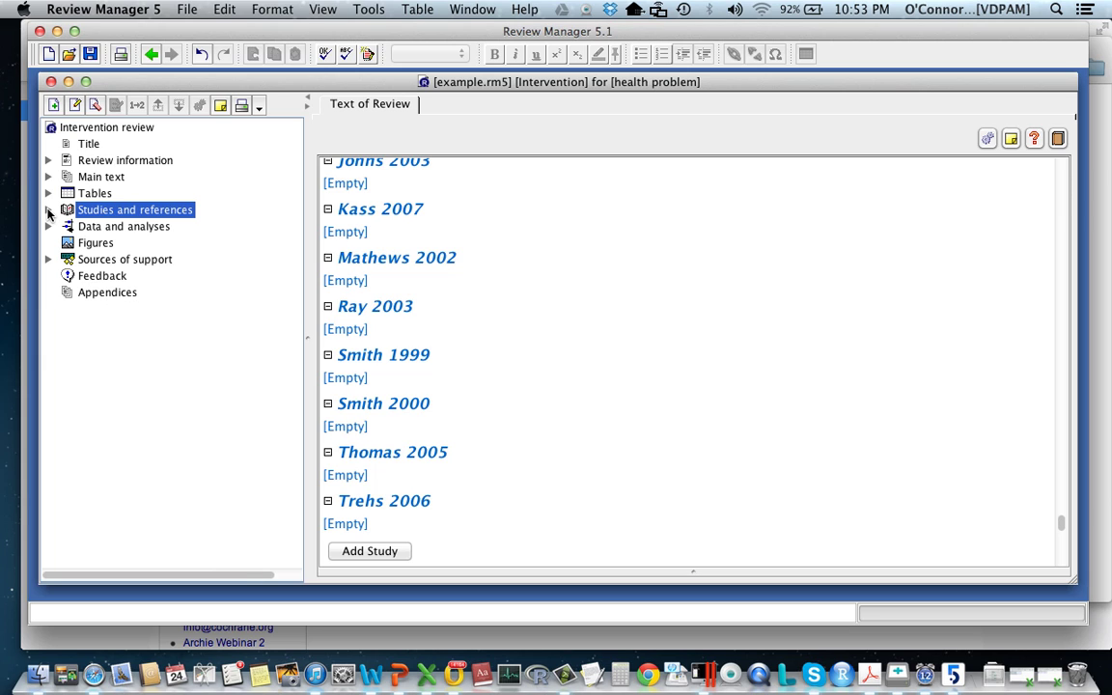
- Select and expand Data and analyses to reveal the SC54 Salmonella vaccine versus Placebo comparison
left_click(120, 228)
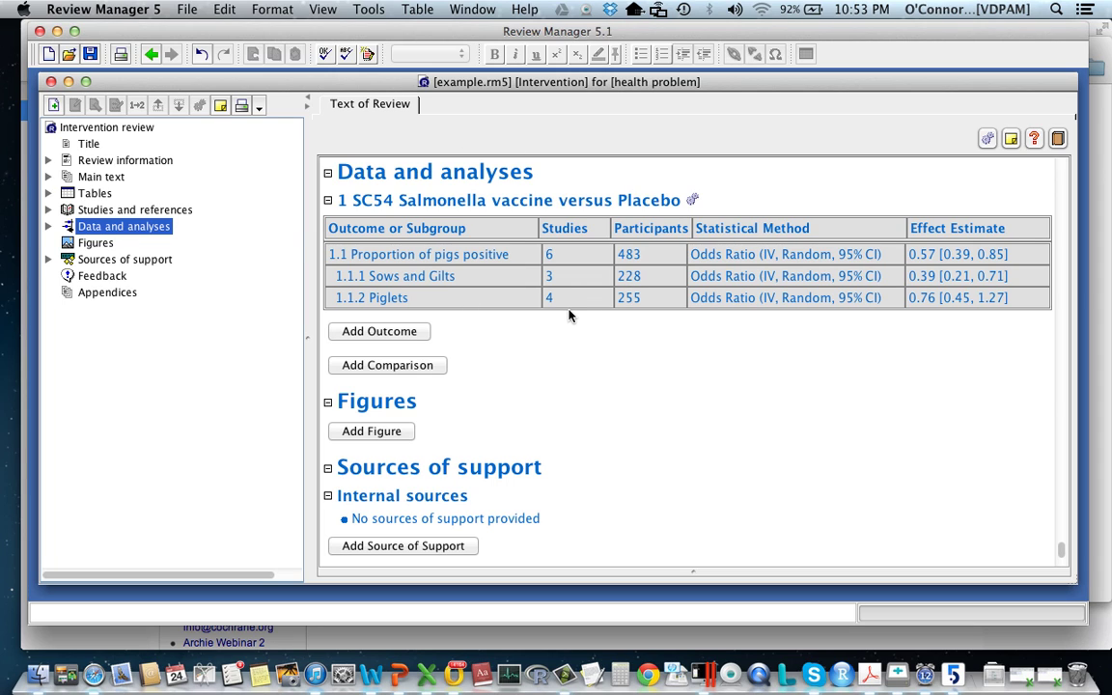
left_click(48, 227)
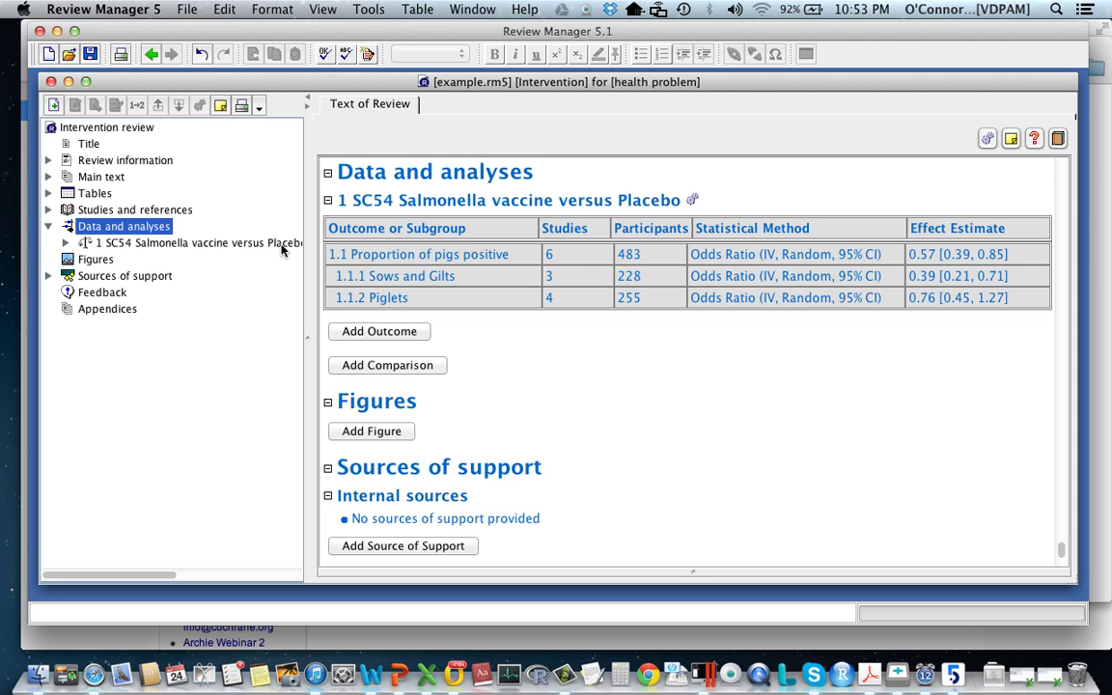
left_click(65, 243)
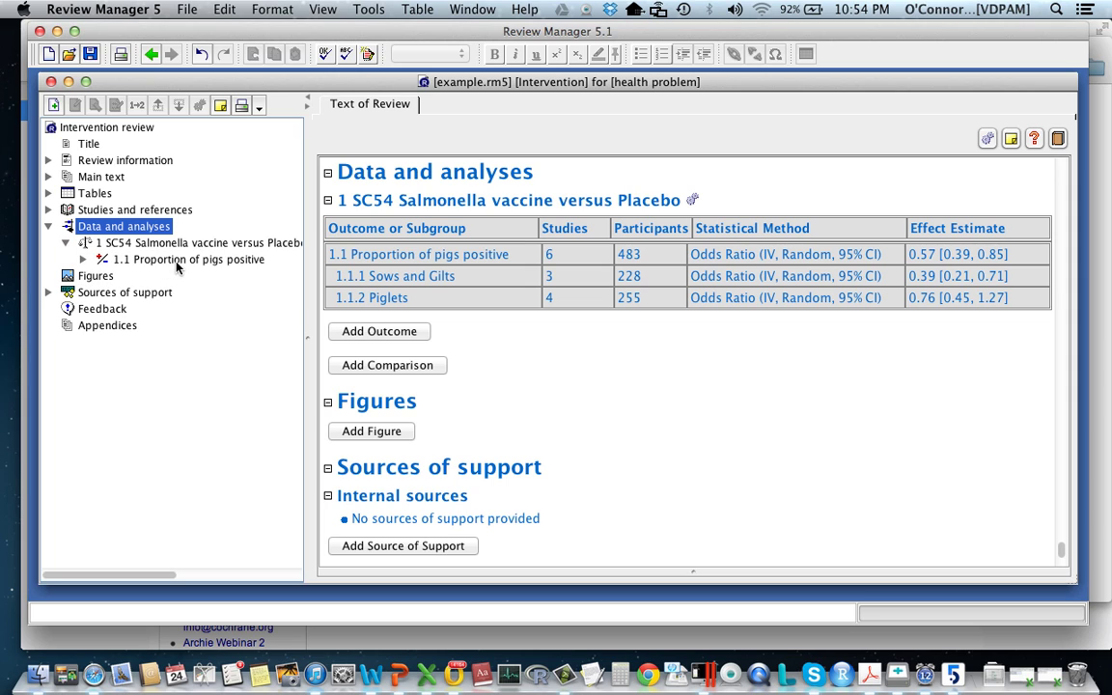
mouse_move(177, 267)
left_click(83, 260)
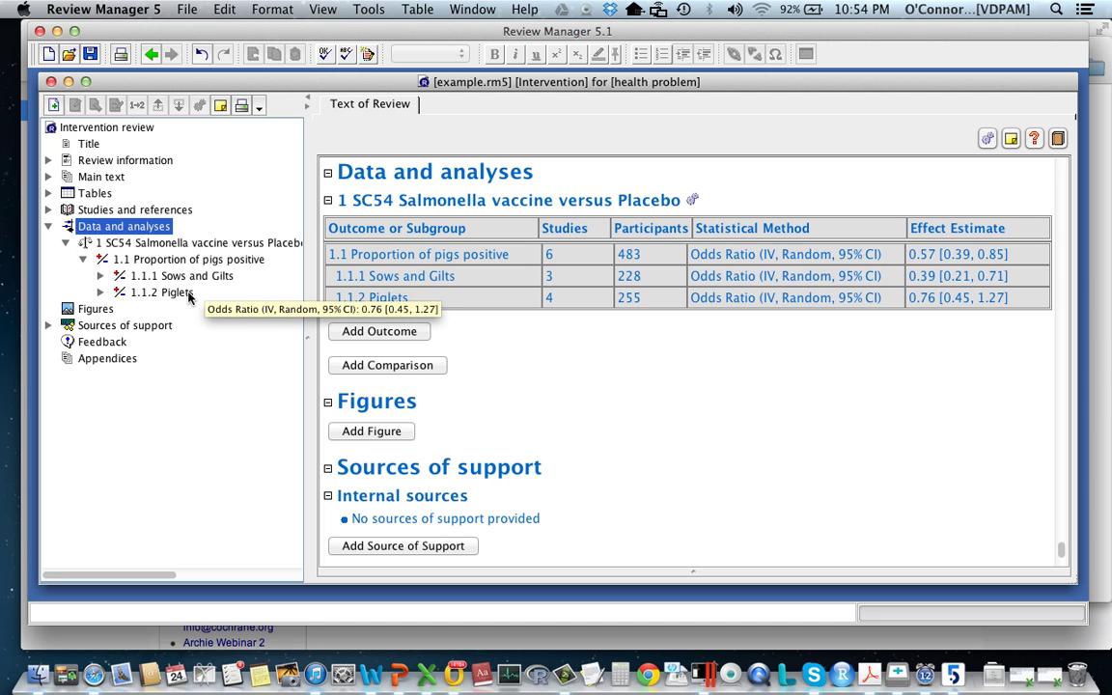
left_click(101, 276)
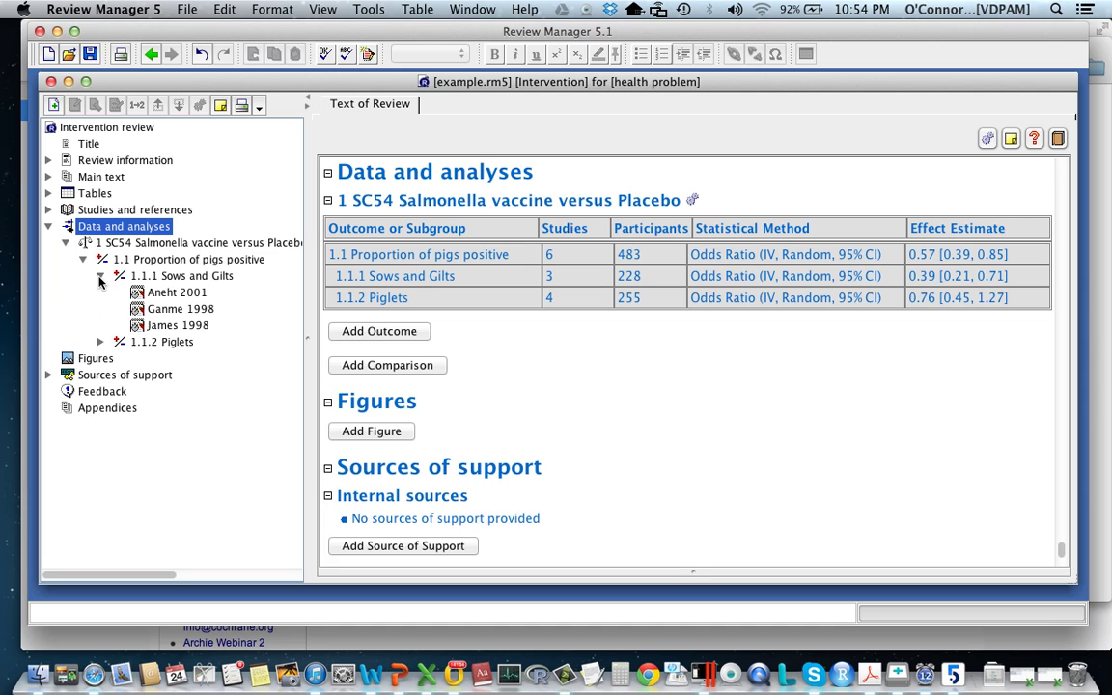
left_click(101, 342)
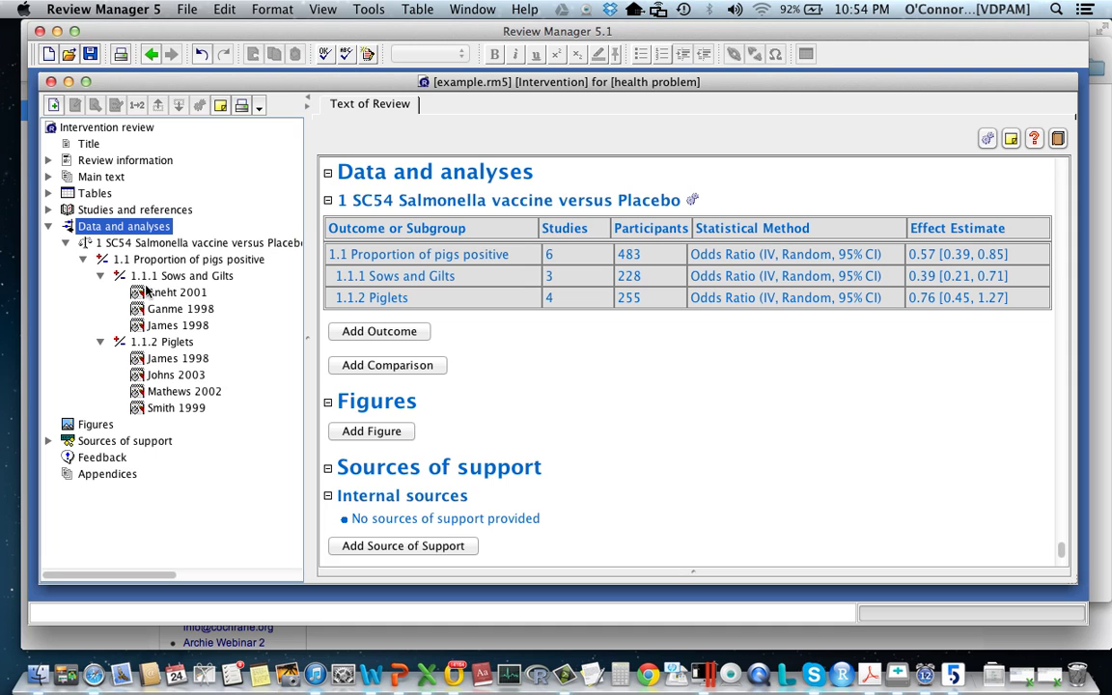
left_click(101, 343)
left_click(101, 276)
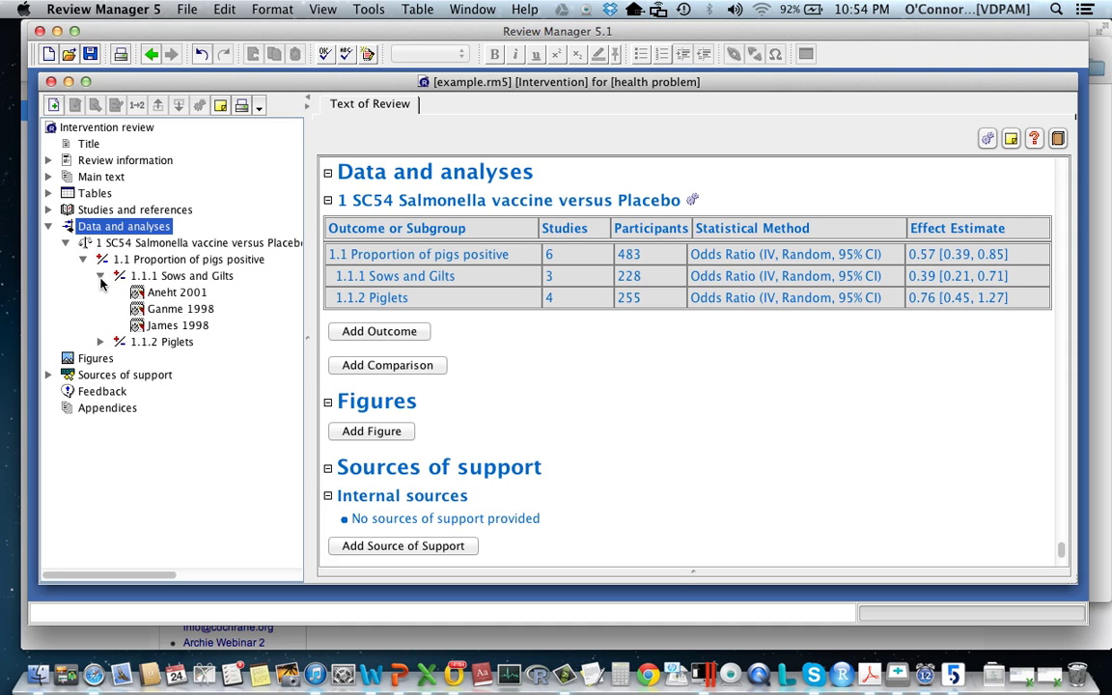
left_click(83, 260)
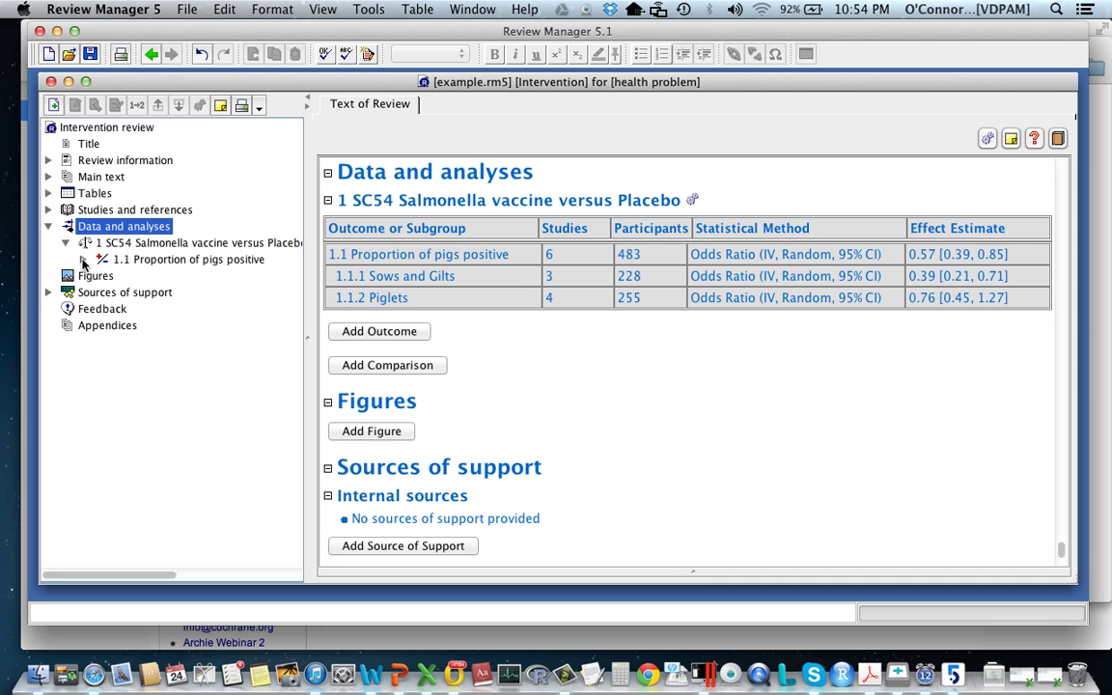
left_click(64, 242)
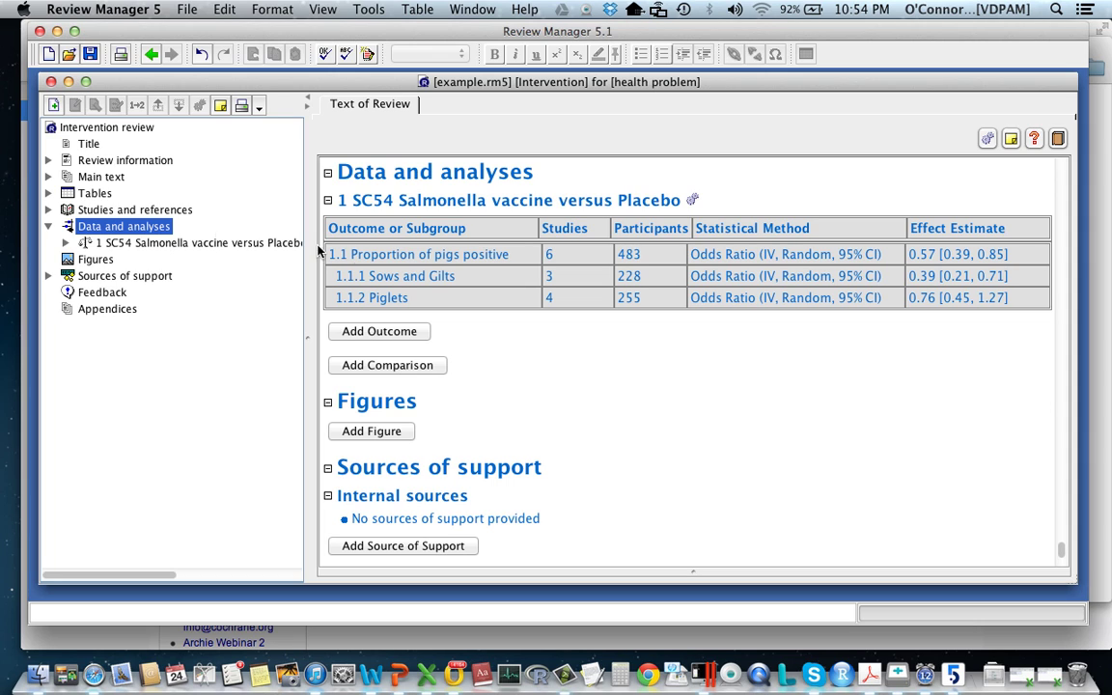
- Check the SC54 comparison properties, then open outcome 1.1 'Proportion of pigs positive' in its own tab
double_click(209, 244)
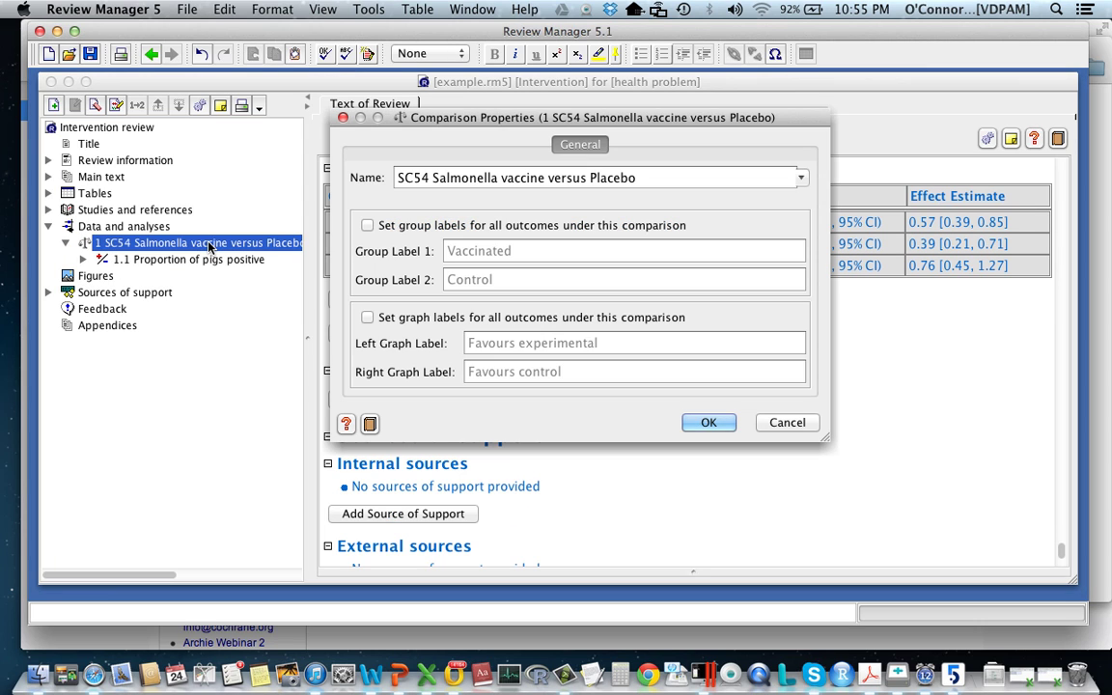
left_click(709, 421)
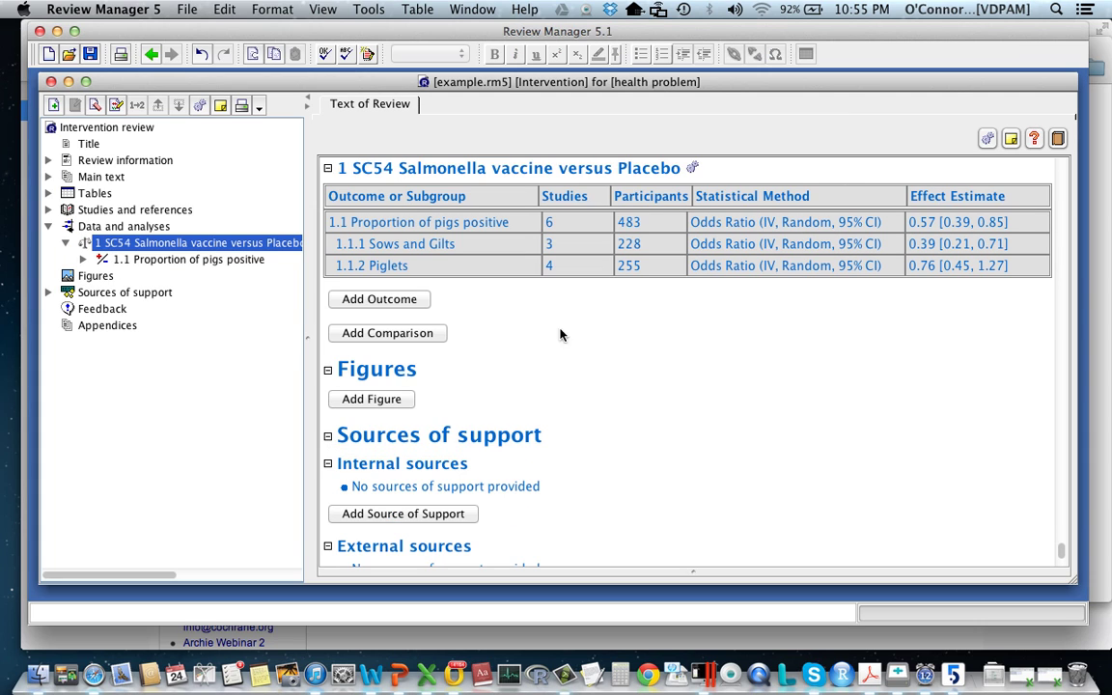
double_click(422, 201)
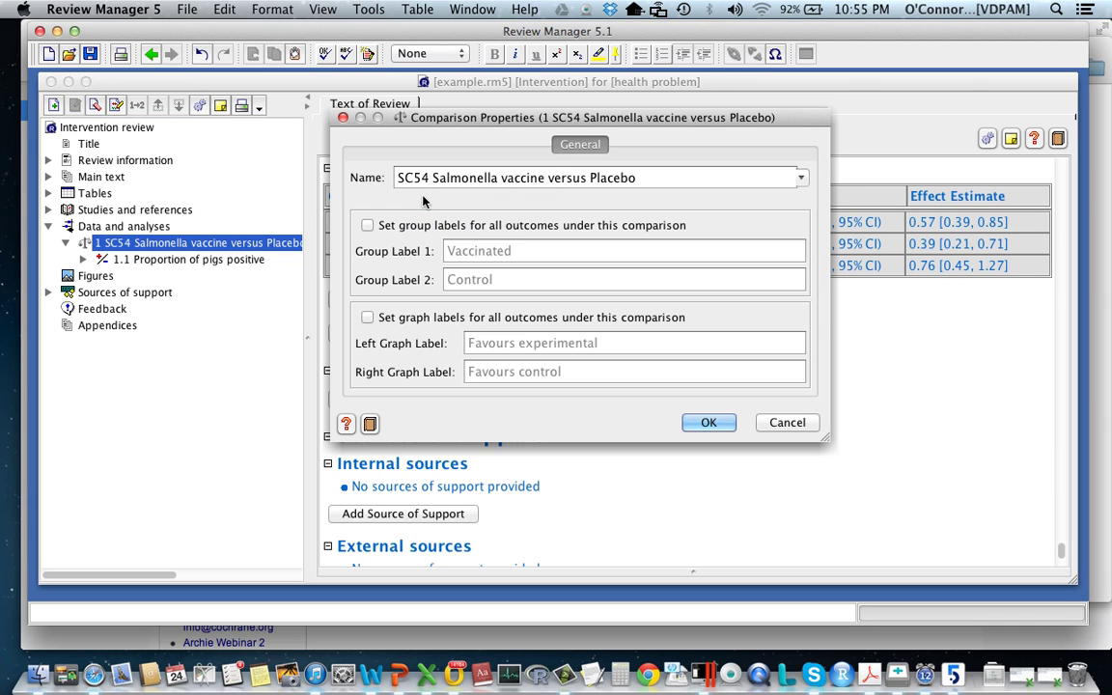
left_click(709, 423)
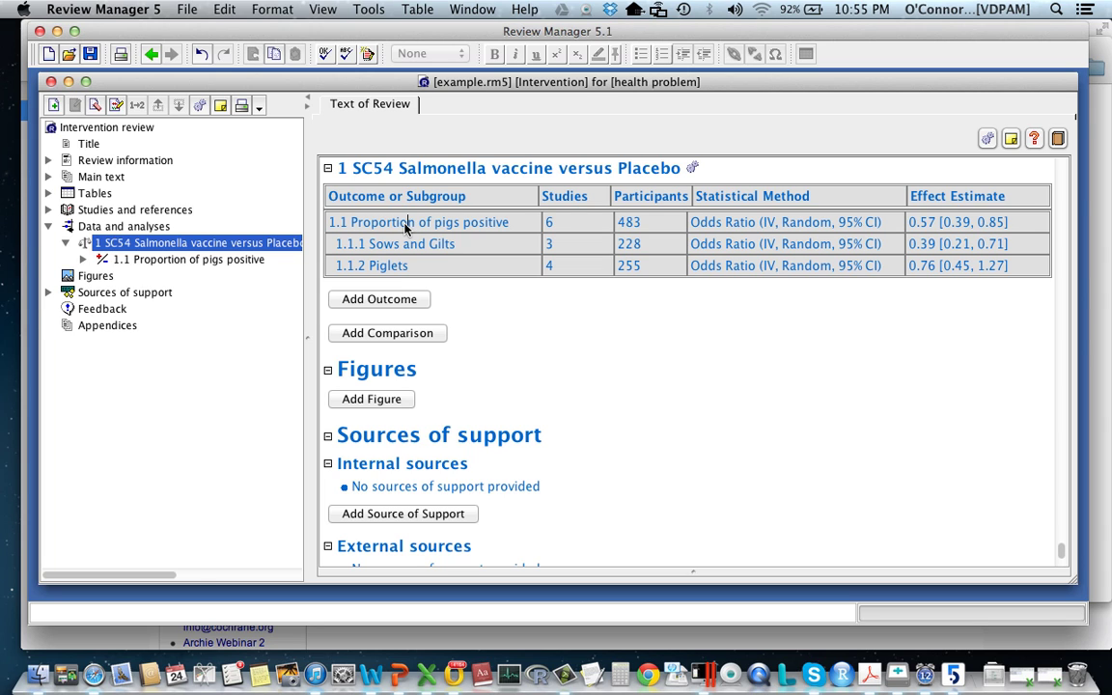
double_click(403, 224)
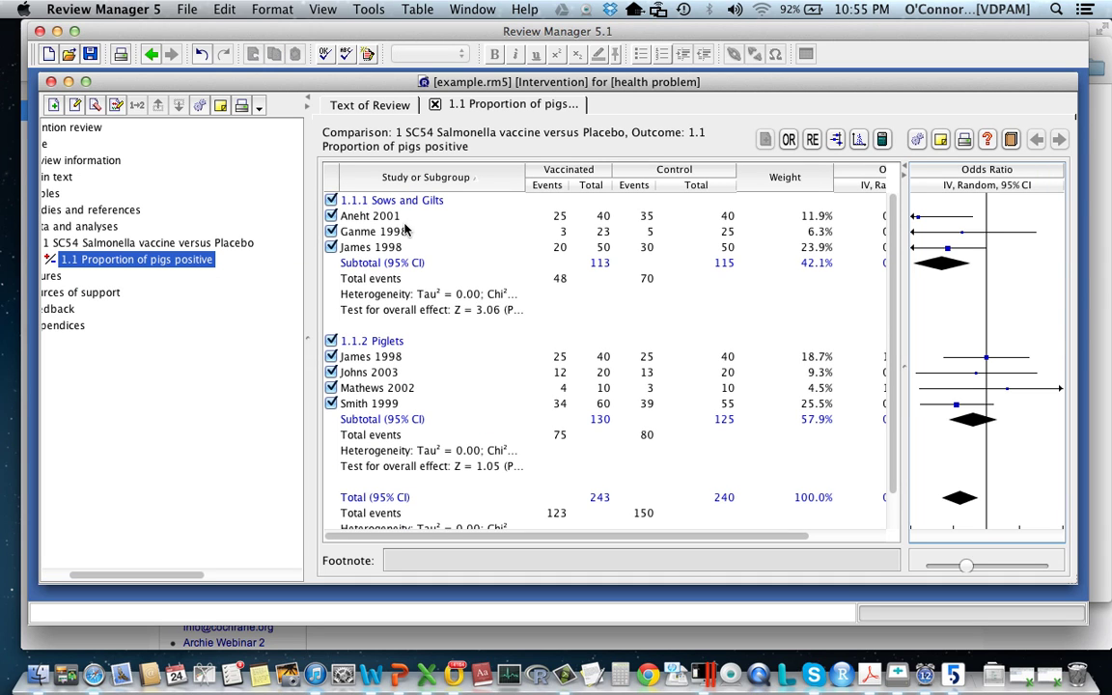
scroll(223, 319, "left", 5)
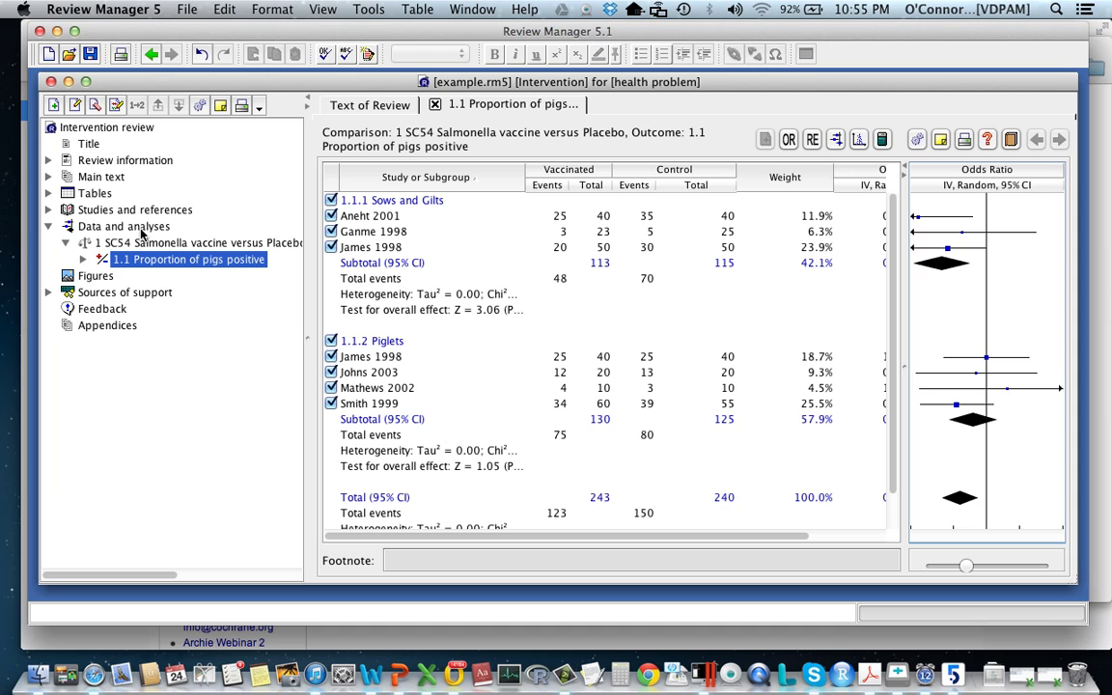
- Return to Data and analyses, collapse the SC54 comparison, and start a new comparison
left_click(141, 230)
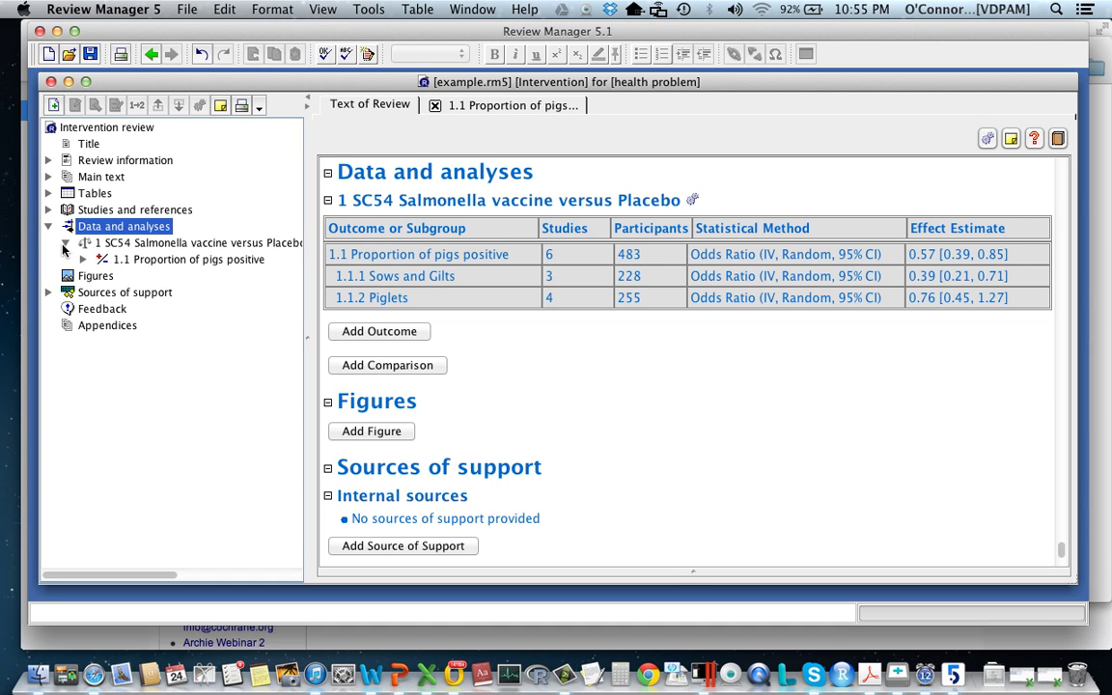
left_click(64, 245)
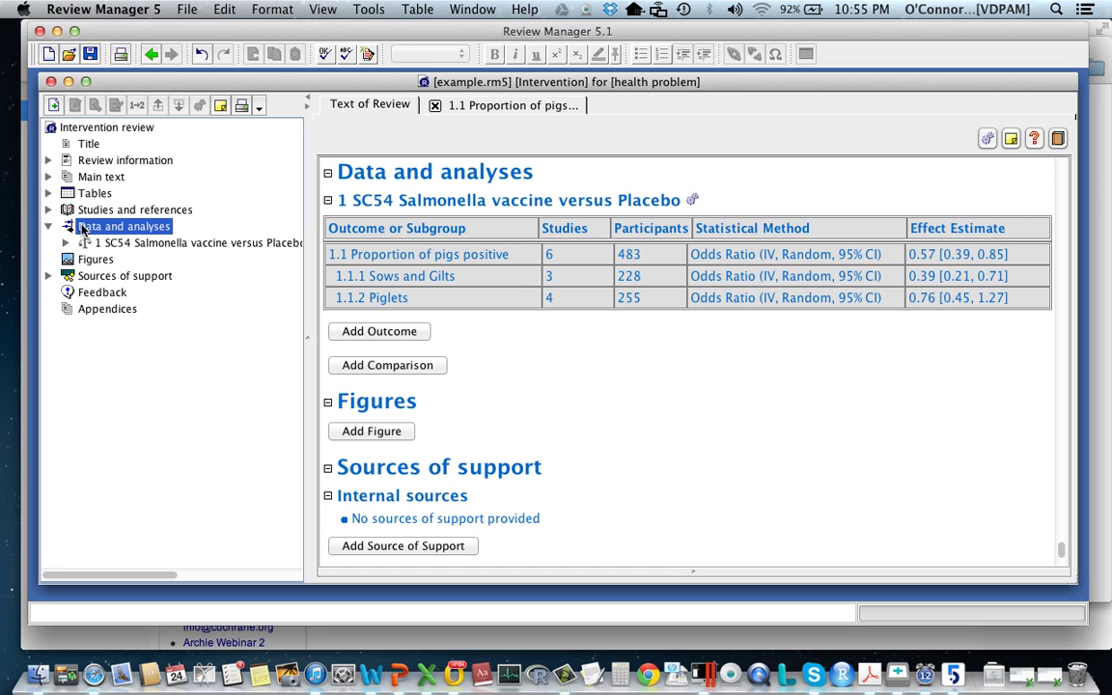
right_click(132, 232)
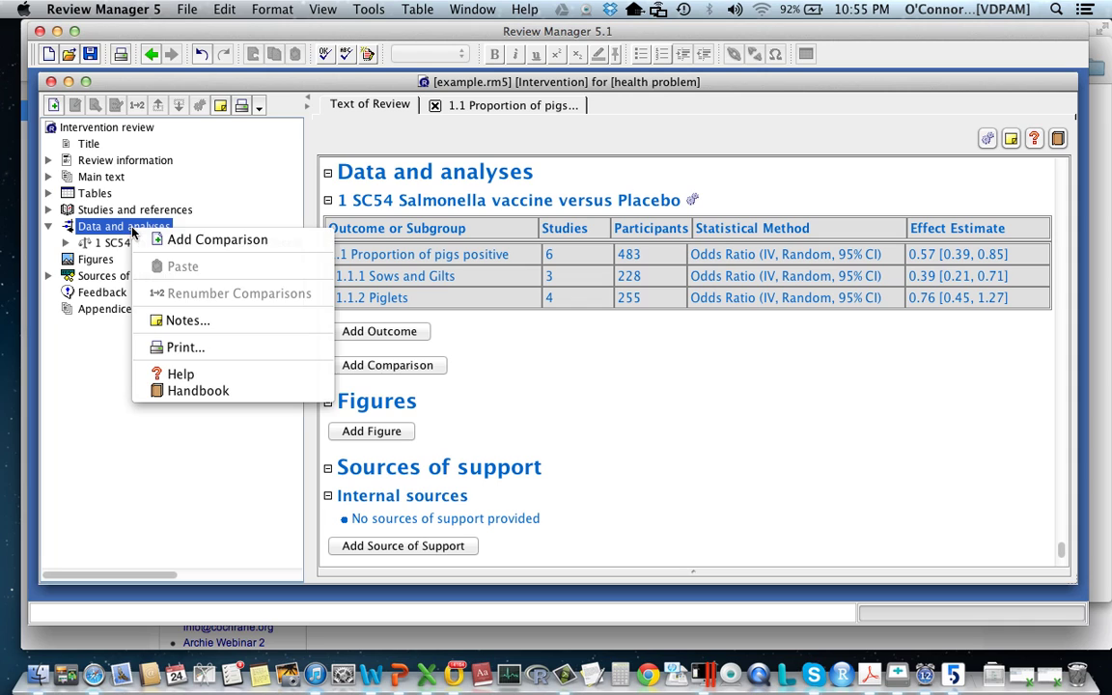
left_click(203, 241)
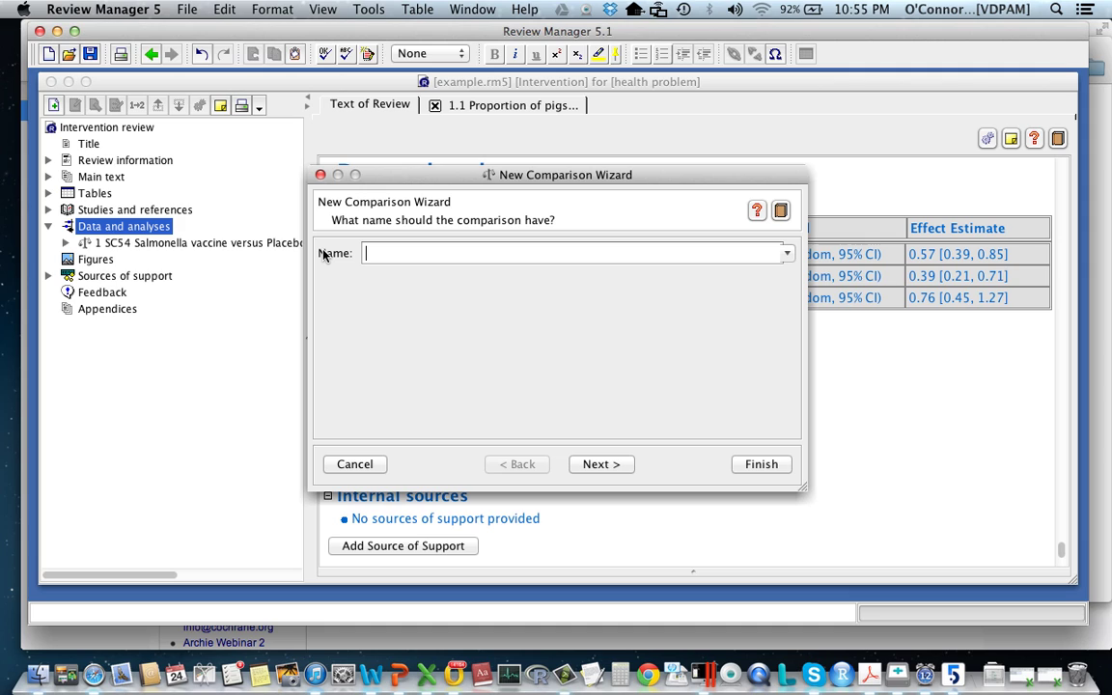
- Name the comparison 'Entersol versus placebo' and choose to add an outcome under it
type("Entersol versus pl")
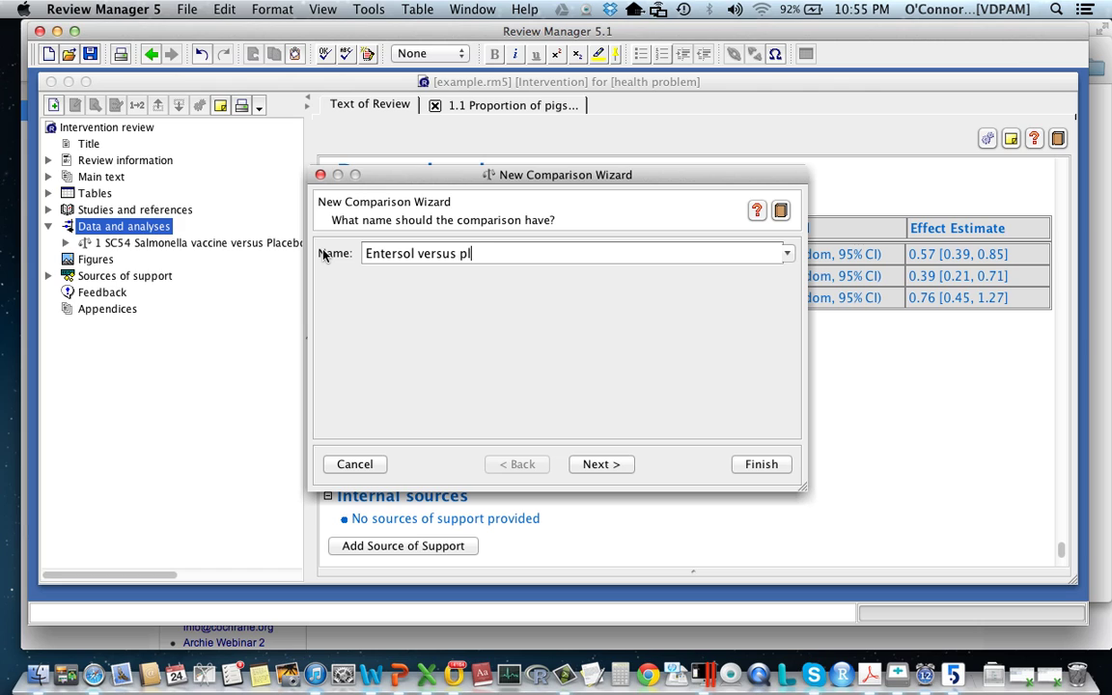
type("acebo")
left_click(600, 465)
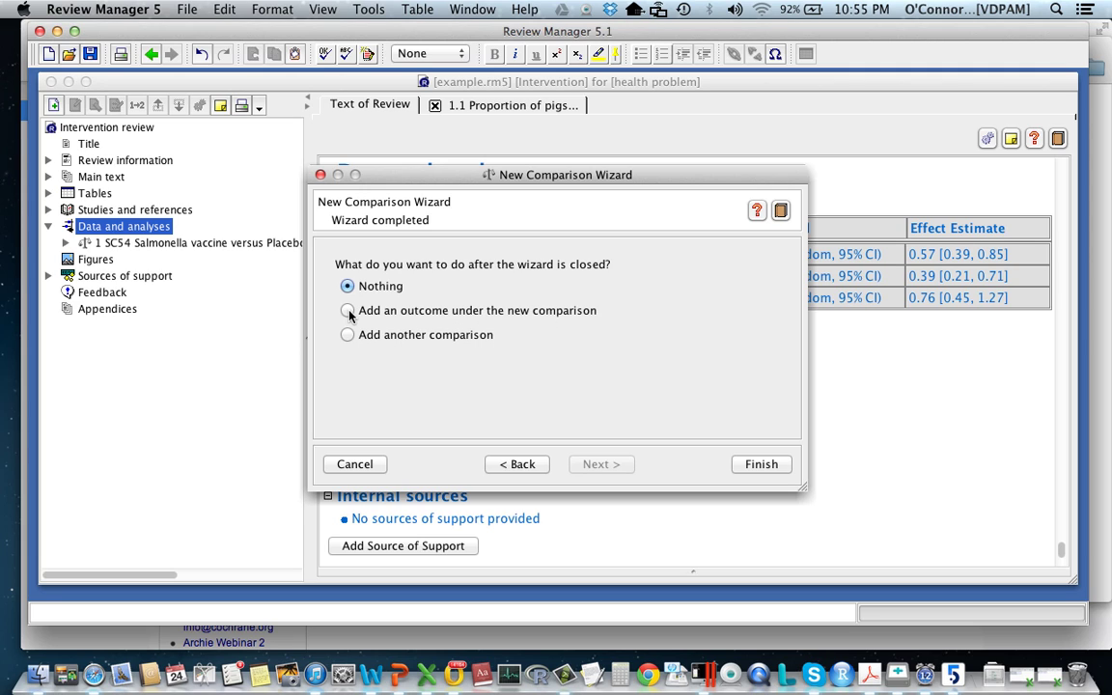
left_click(348, 311)
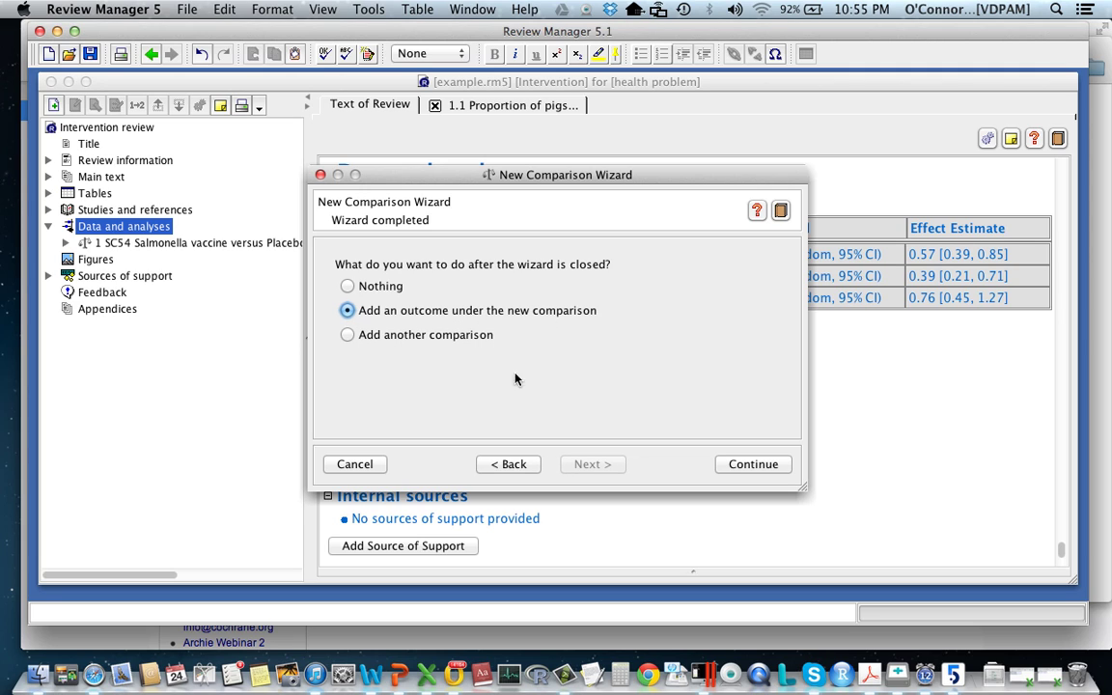
- Create the comparison and name the new dichotomous outcome 'Proportion of positive pigs'
left_click(751, 464)
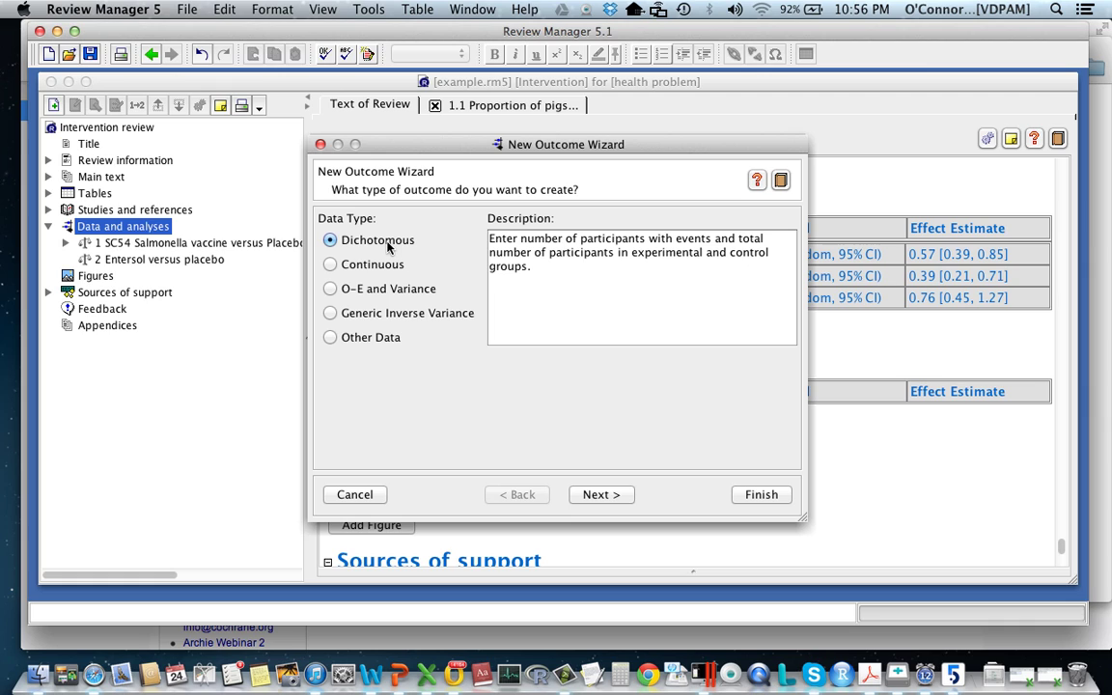
left_click(602, 494)
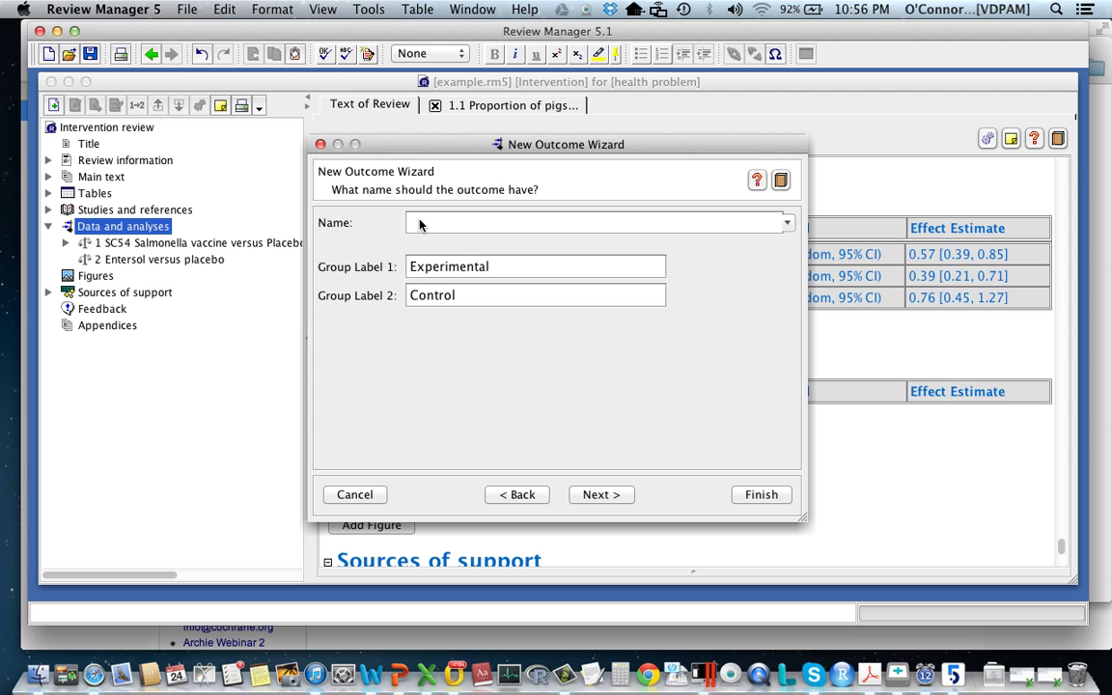
type("Proportion of positive pigs")
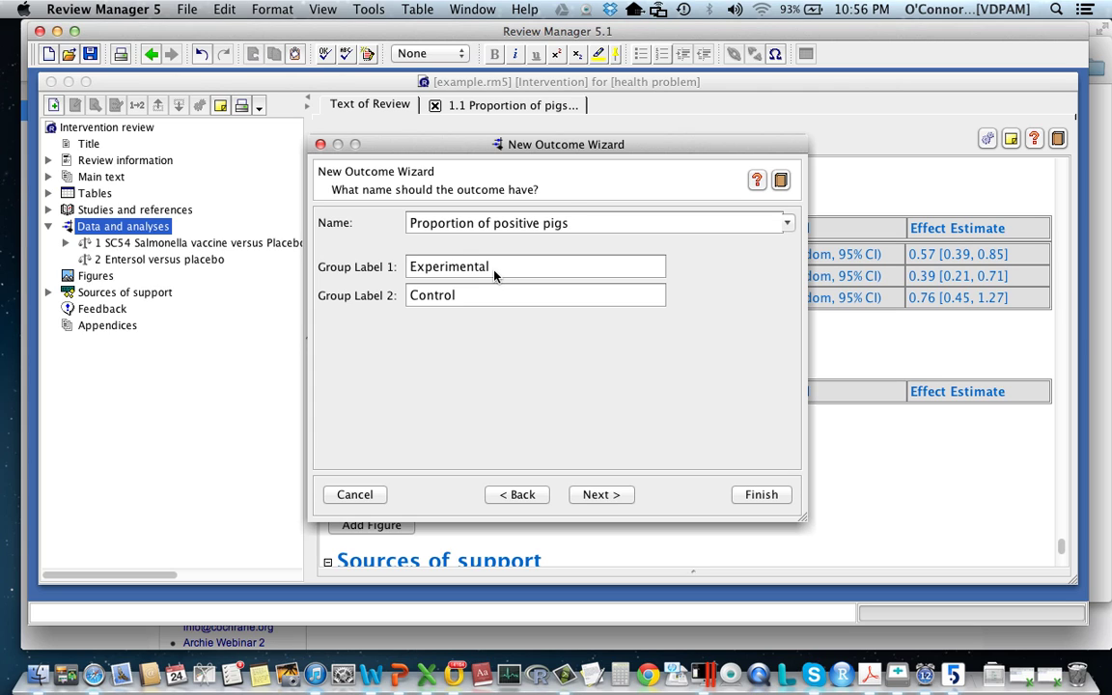
- Label the outcome's groups Vaccinated and placebo
left_click_drag(491, 275, 407, 276)
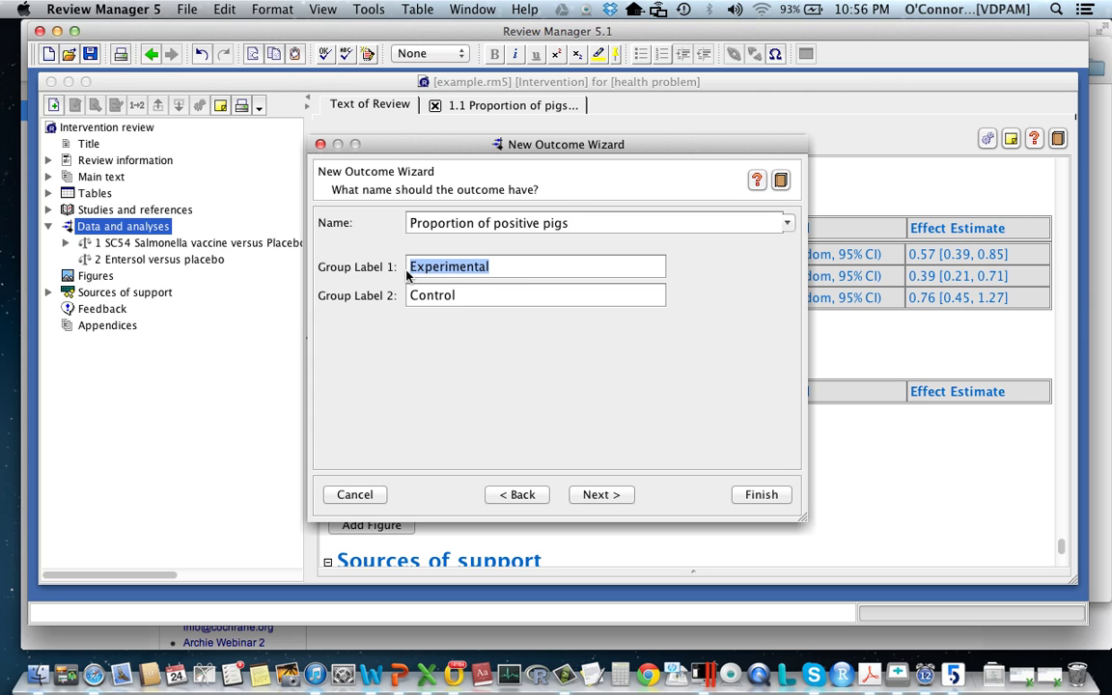
type("Vaccinated")
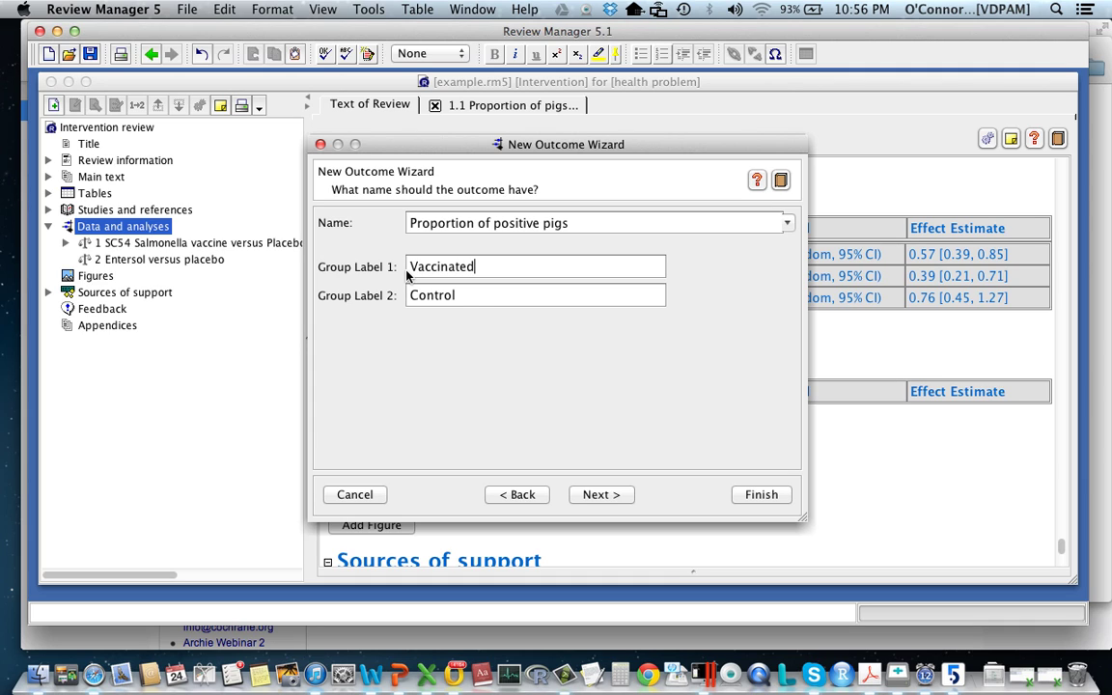
left_click_drag(443, 302, 401, 301)
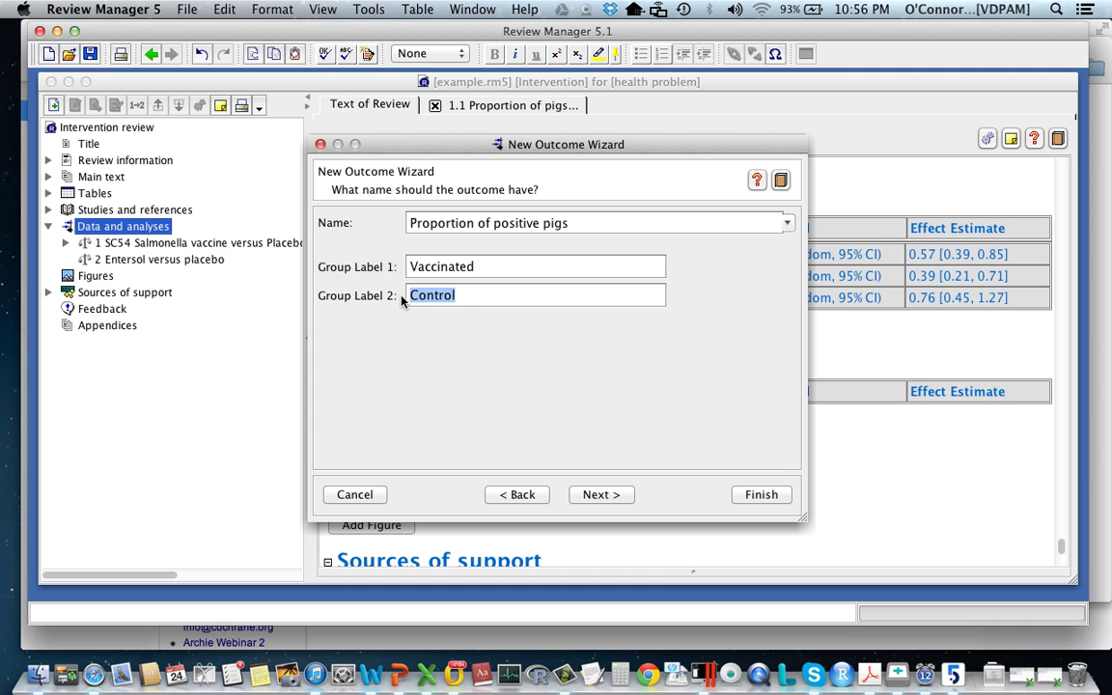
type("placebo")
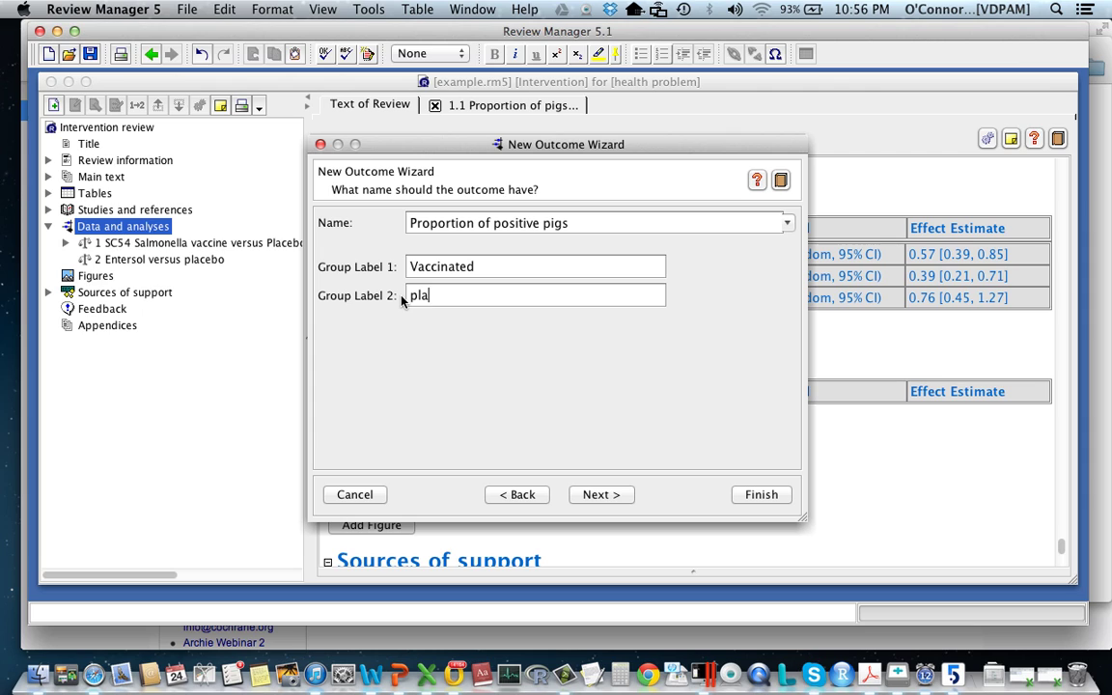
key("BackSpace")
key("BackSpace")
key("BackSpace")
key("BackSpace")
key("BackSpace")
type("acebo")
left_click(600, 494)
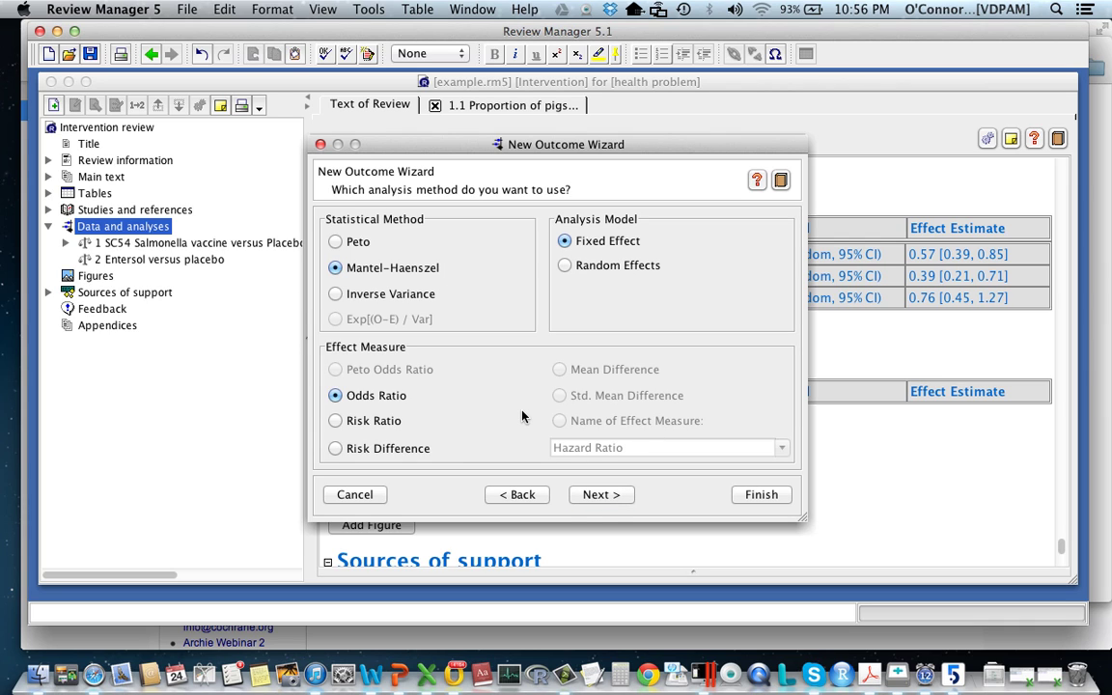
- Use the Inverse Variance method with a random-effects model, keeping default analysis details
left_click(335, 295)
left_click(564, 267)
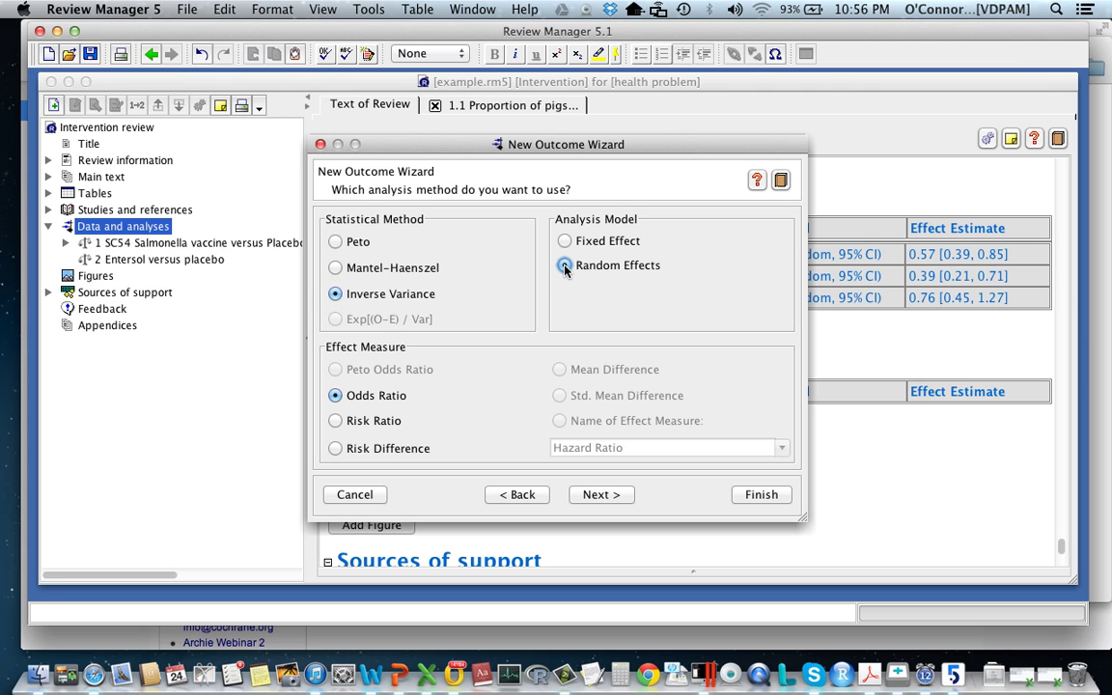
left_click(601, 494)
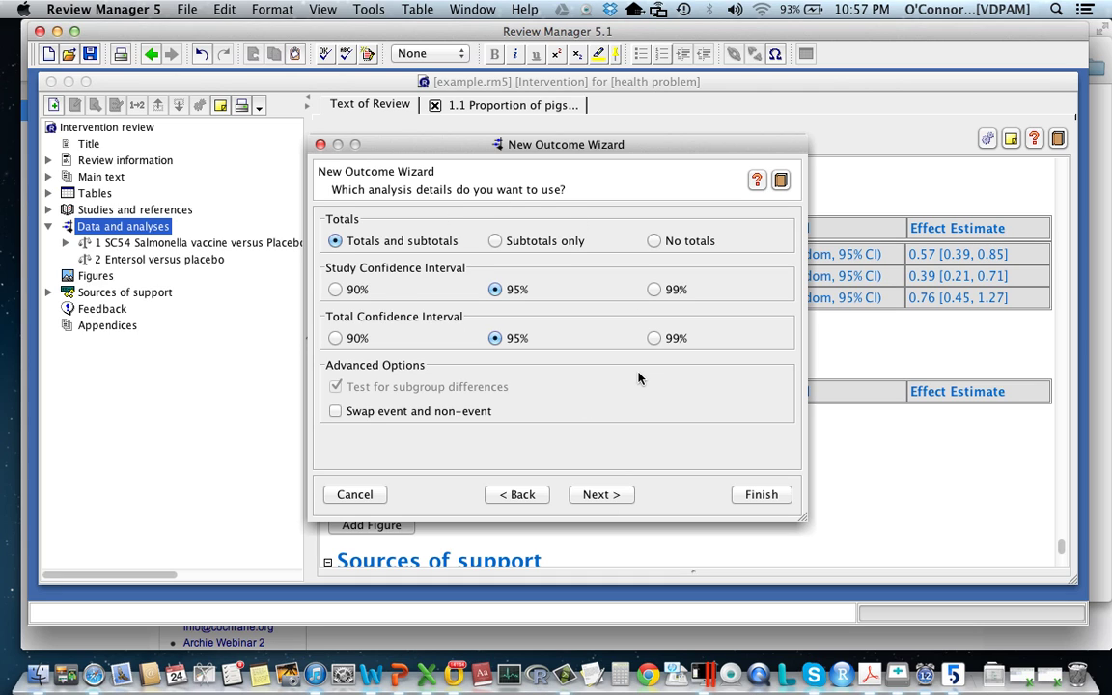
left_click(619, 500)
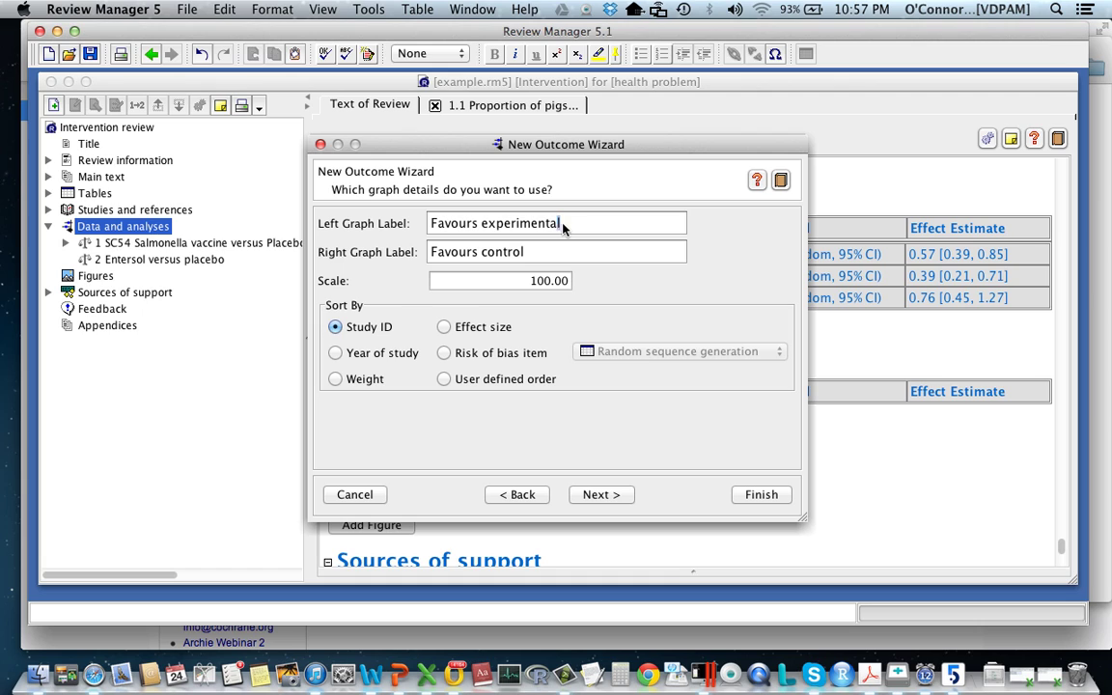
- Set the forest plot labels to Favours vaccine and Favours placebo with scale 5
left_click_drag(566, 227, 500, 226)
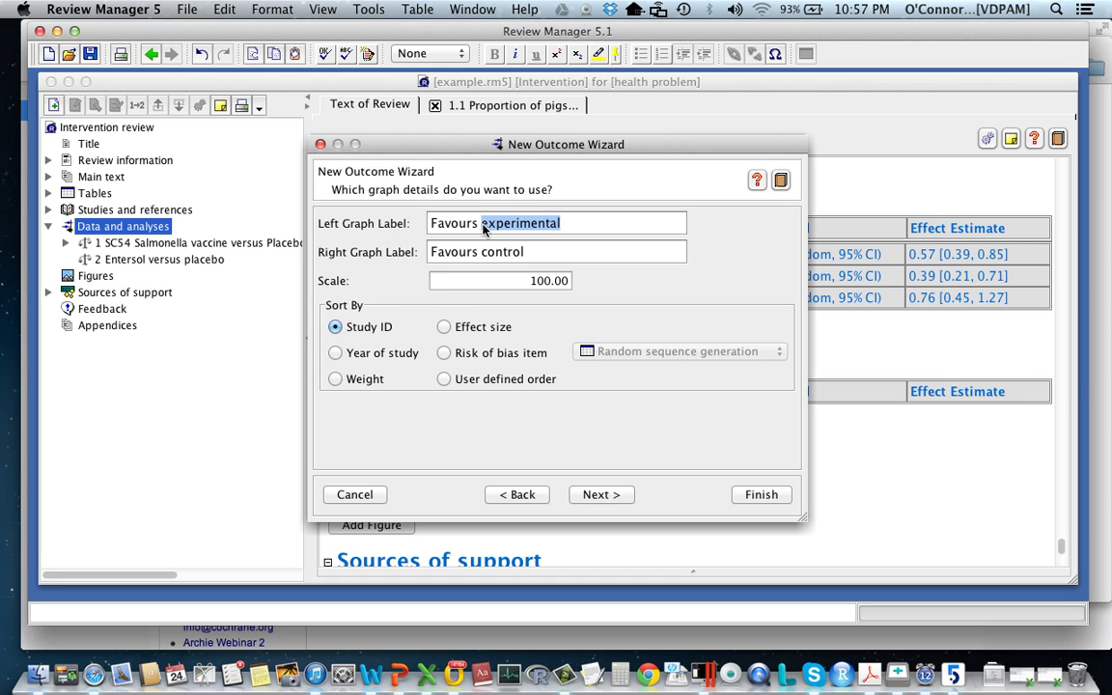
type("vac")
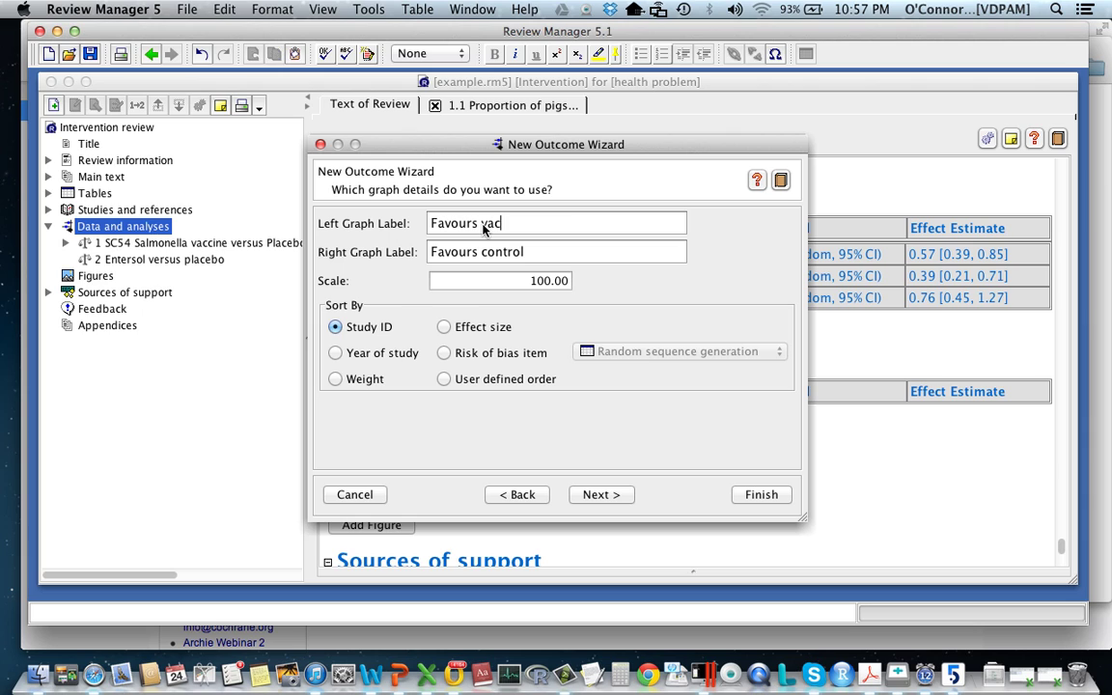
type("cine")
left_click_drag(524, 253, 483, 253)
type("placebo")
left_click(550, 281)
key("BackSpace")
key("BackSpace")
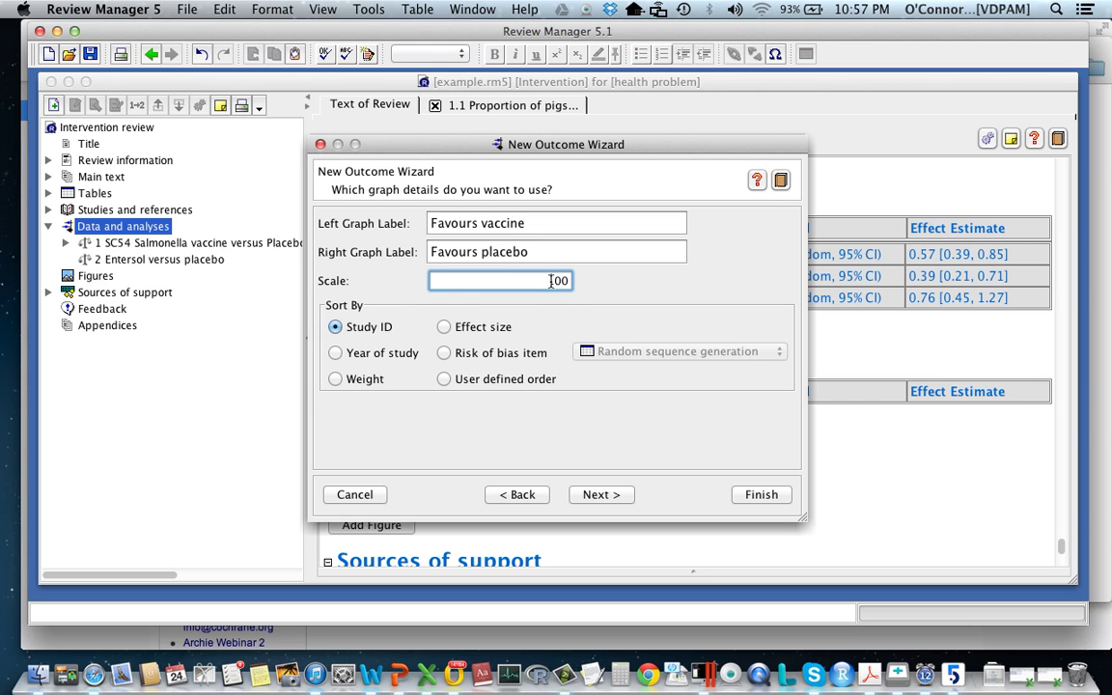
type("5")
- Finish the outcome, add a subgroup named Boars, and choose to add its study data
left_click(599, 497)
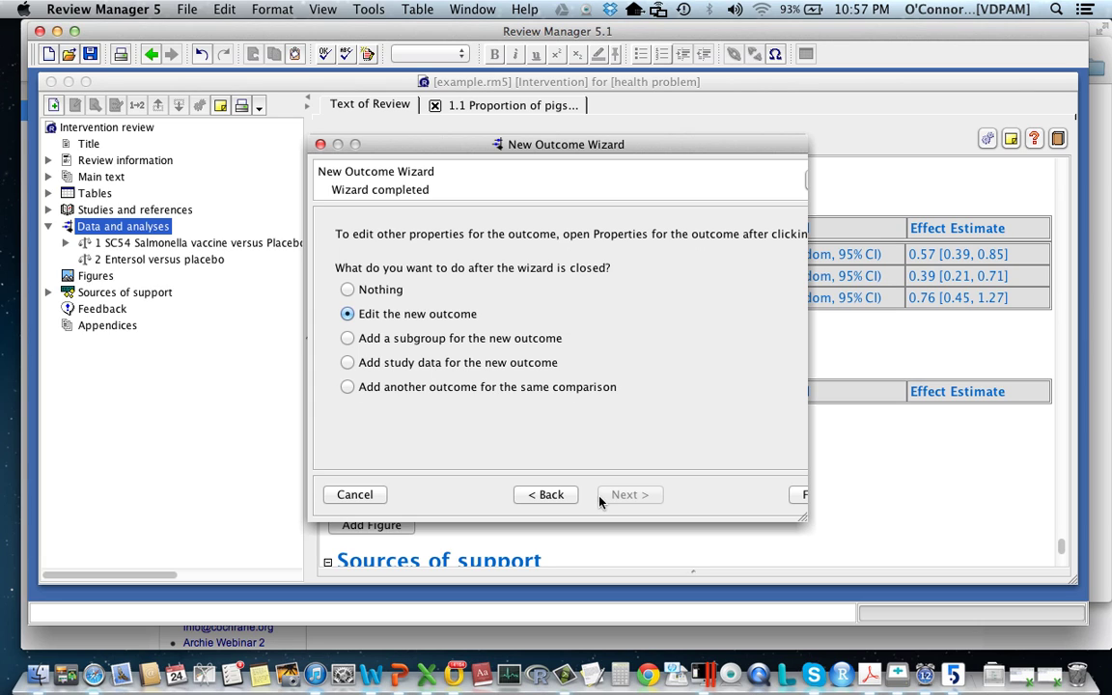
left_click(347, 339)
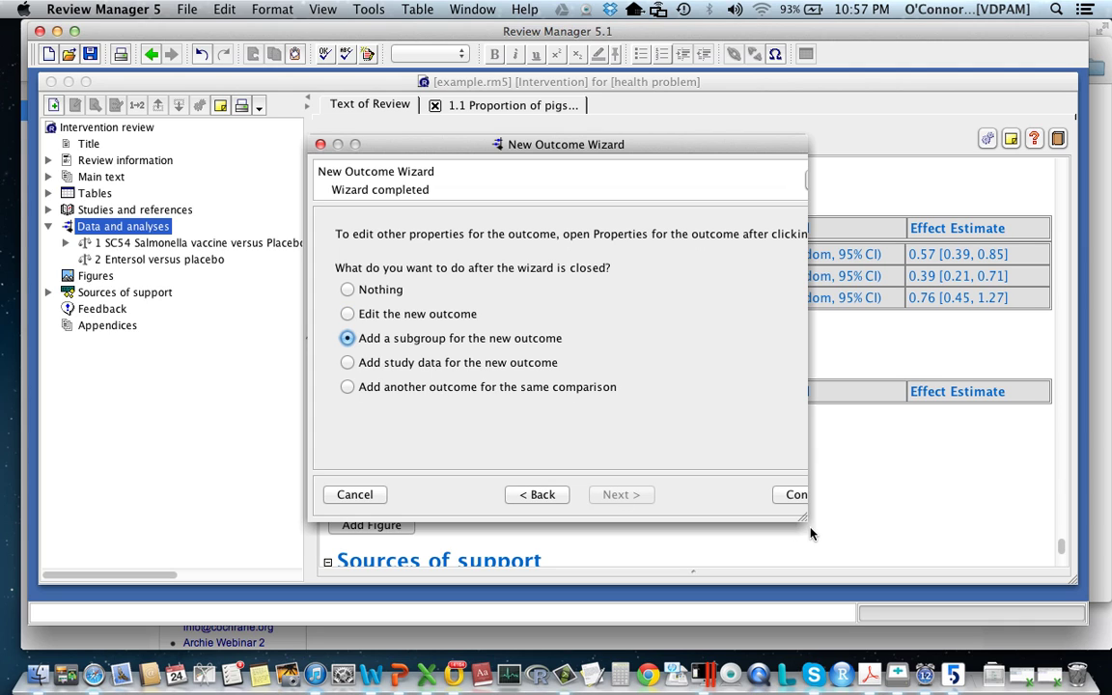
left_click_drag(804, 520, 942, 517)
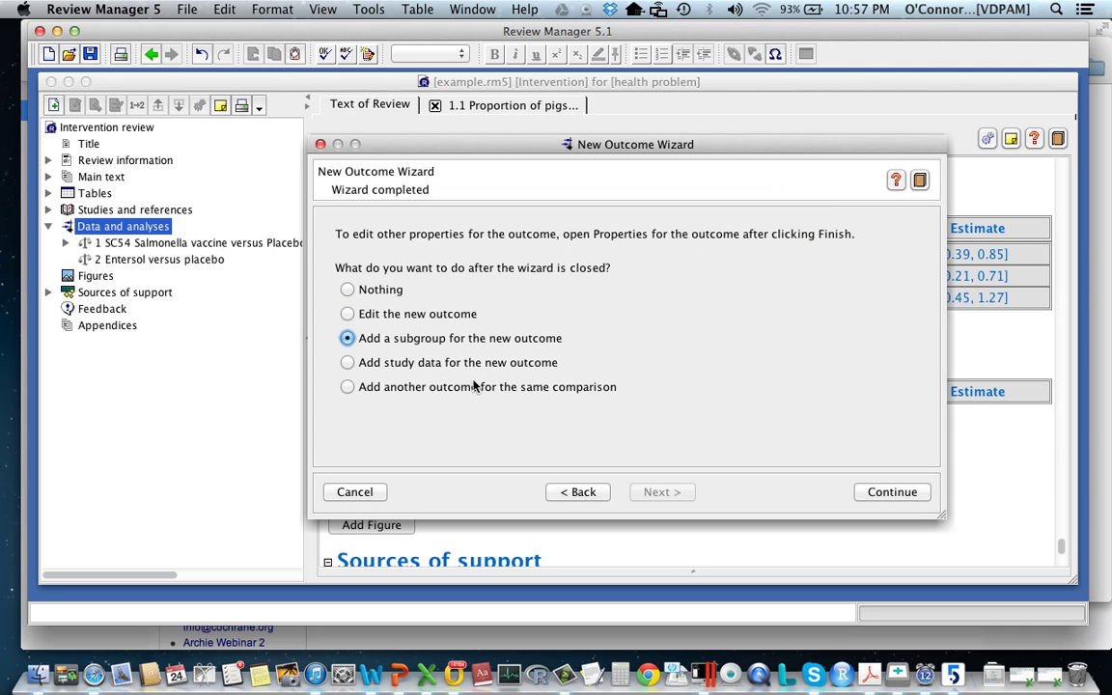
left_click(892, 492)
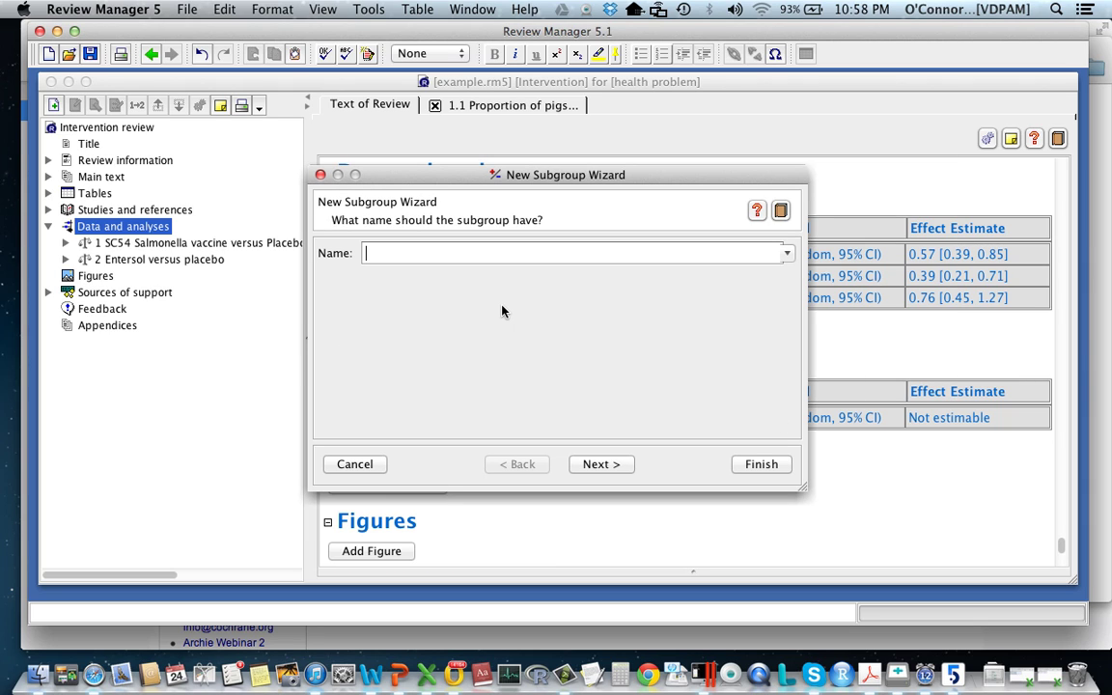
type("Boars")
left_click(603, 465)
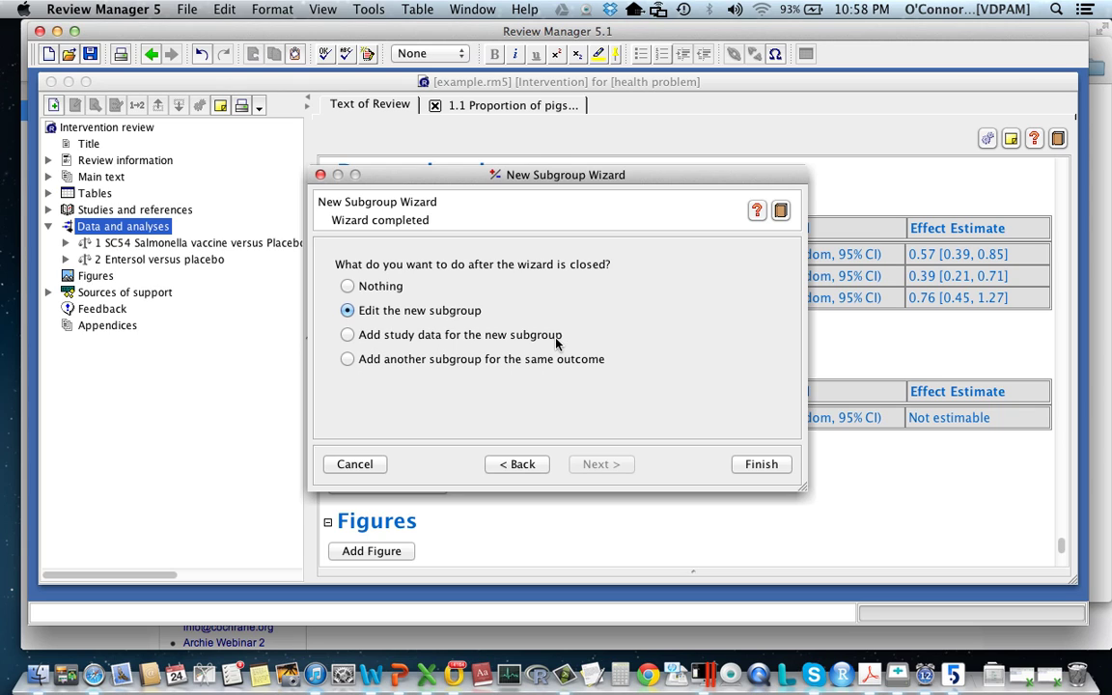
left_click(353, 339)
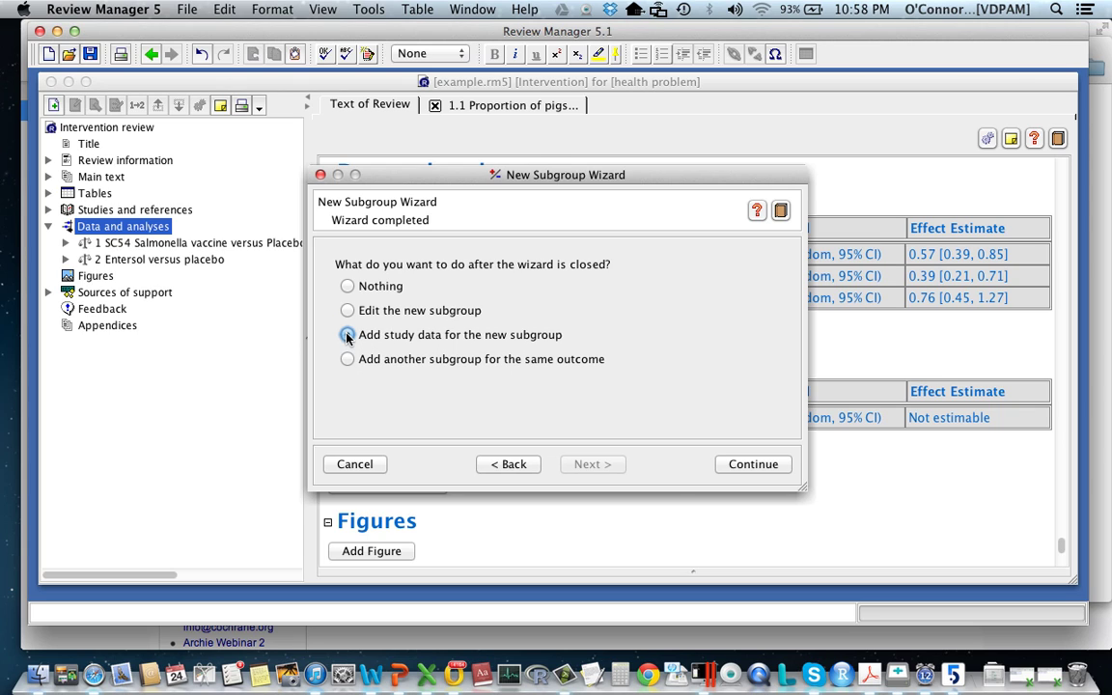
left_click(754, 465)
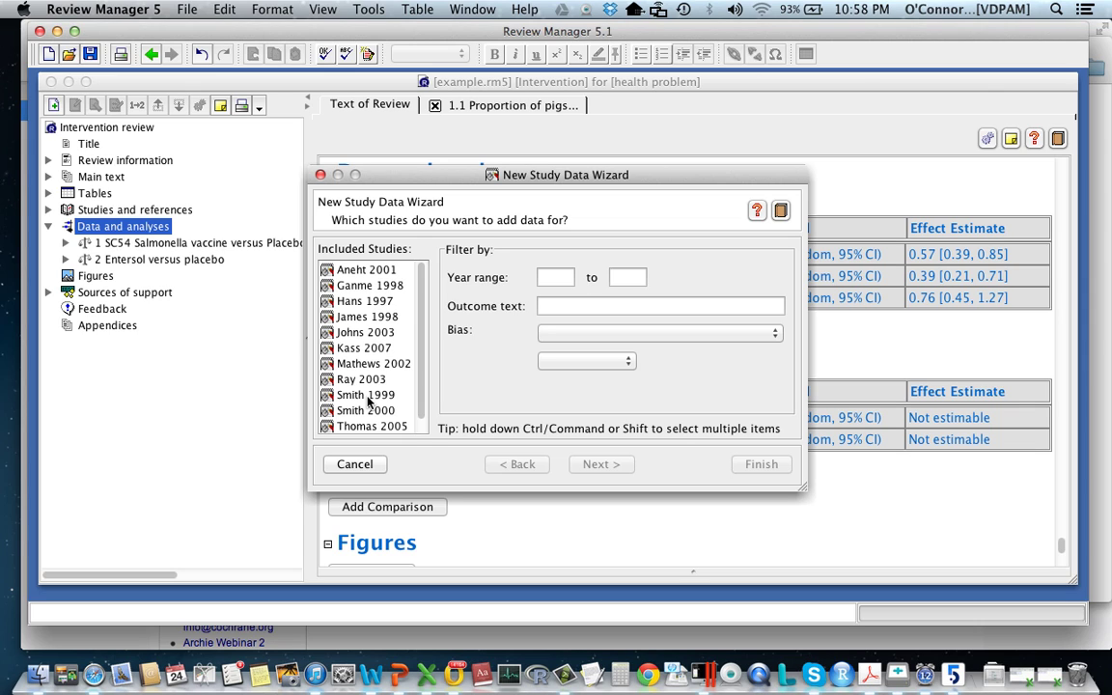
- Select Hans 1997, Johns 2003, Mathews 2002 and Smith 1999, excluding Ray 2003, and finish
left_click(368, 397)
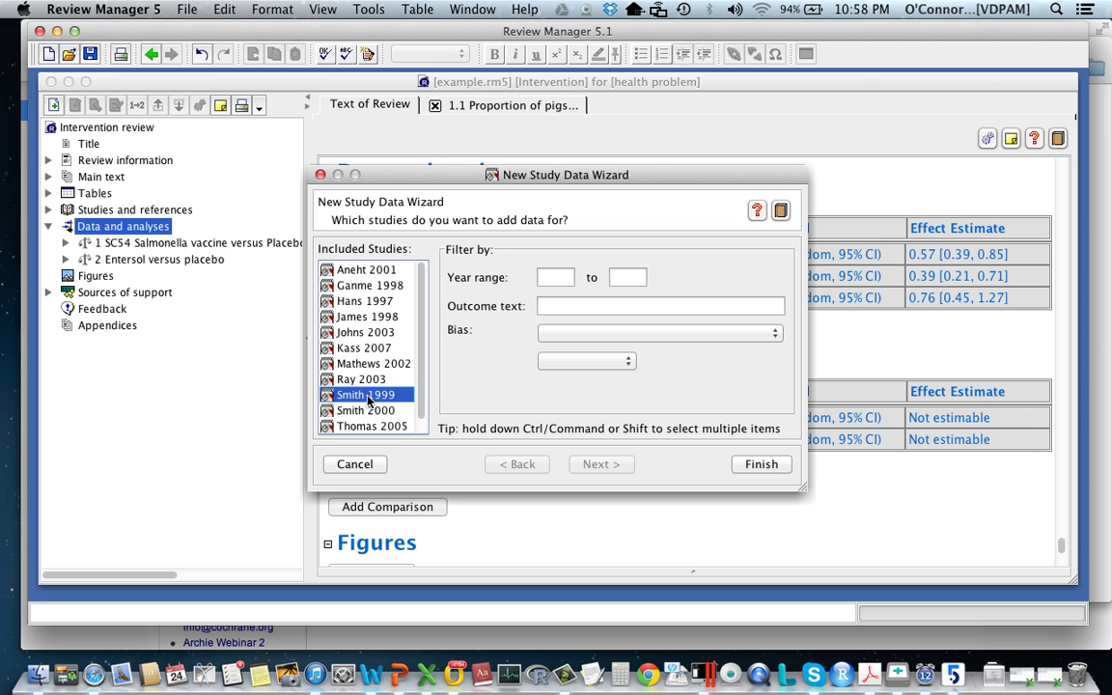
left_click(363, 370, "shift")
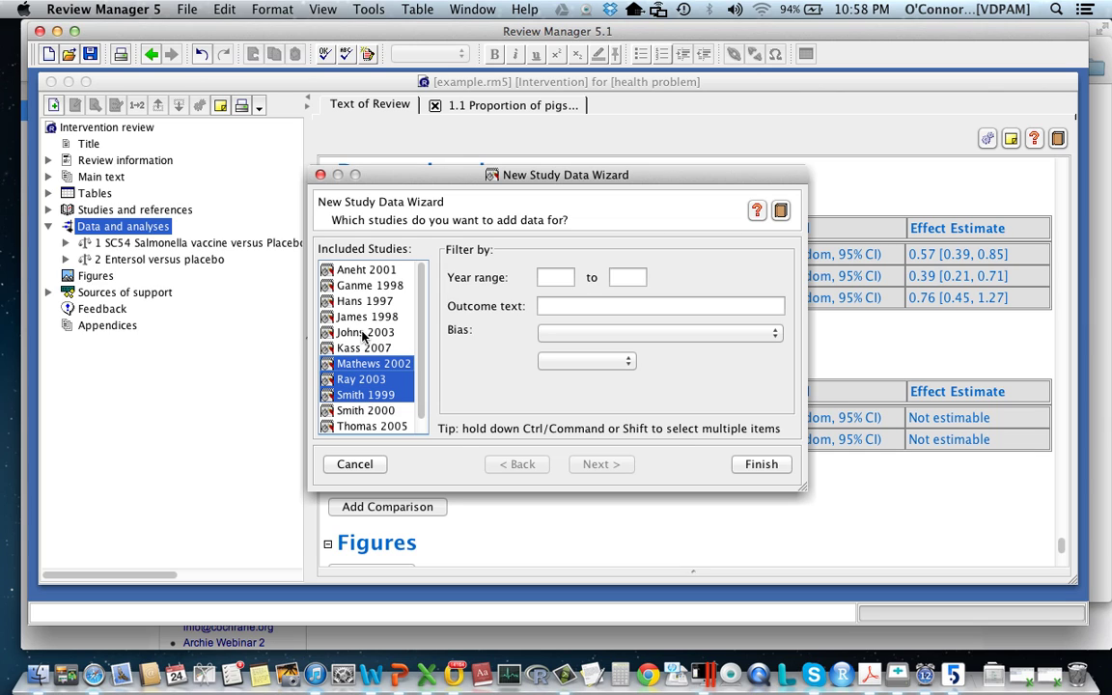
left_click(364, 332, "super")
left_click(368, 303, "super")
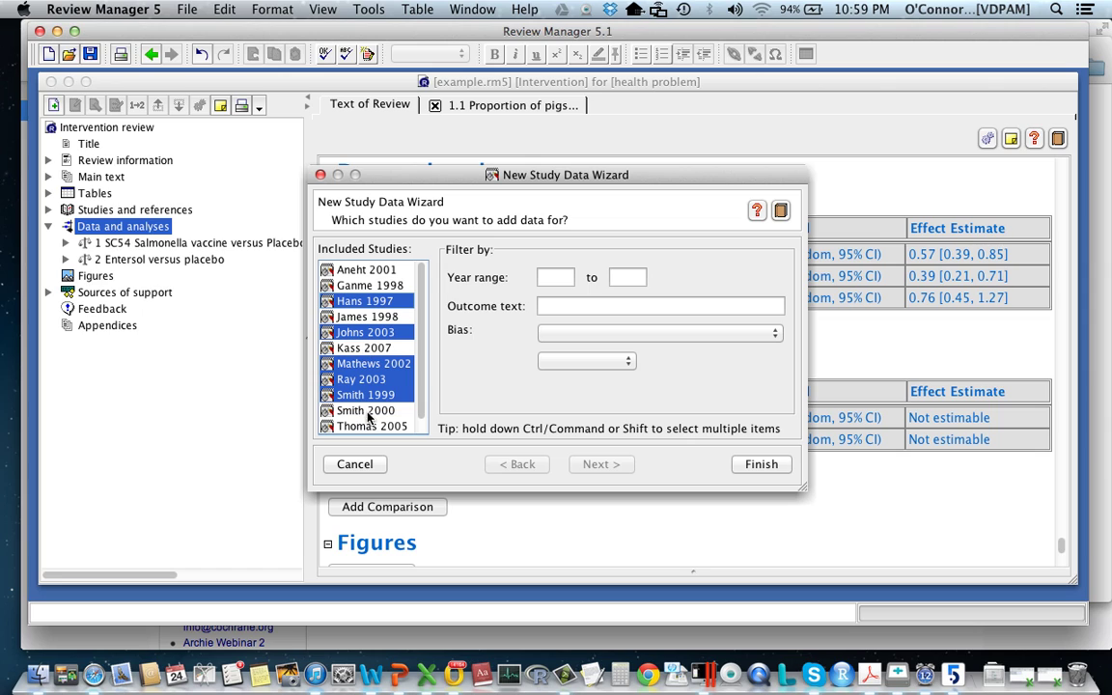
left_click(371, 383, "super")
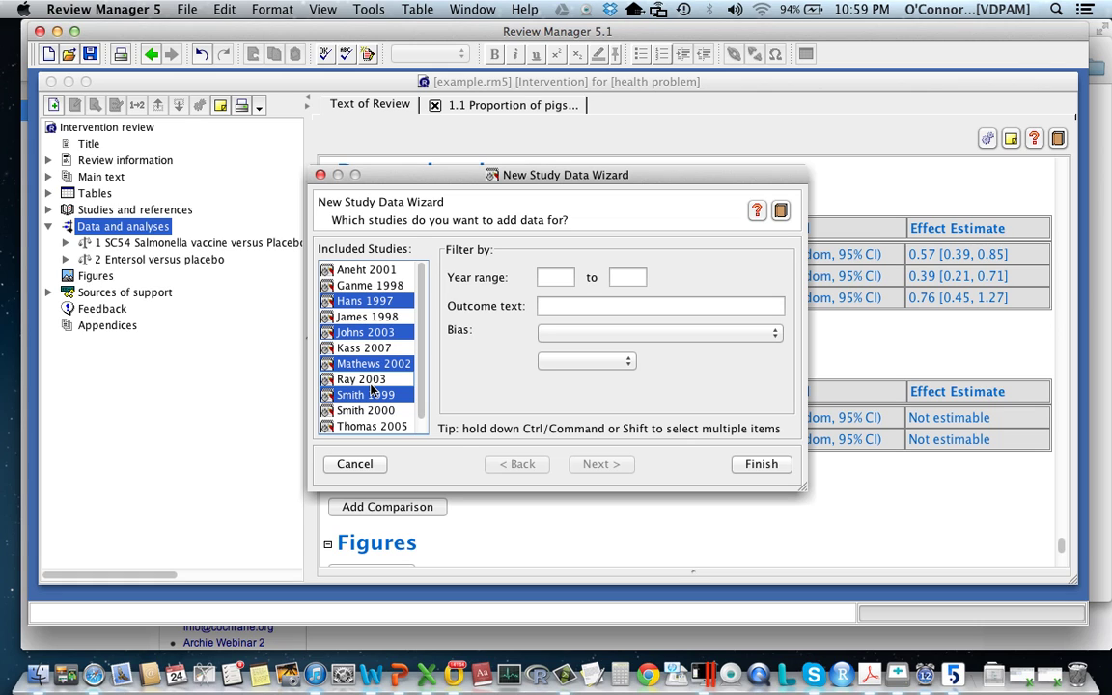
left_click(761, 466)
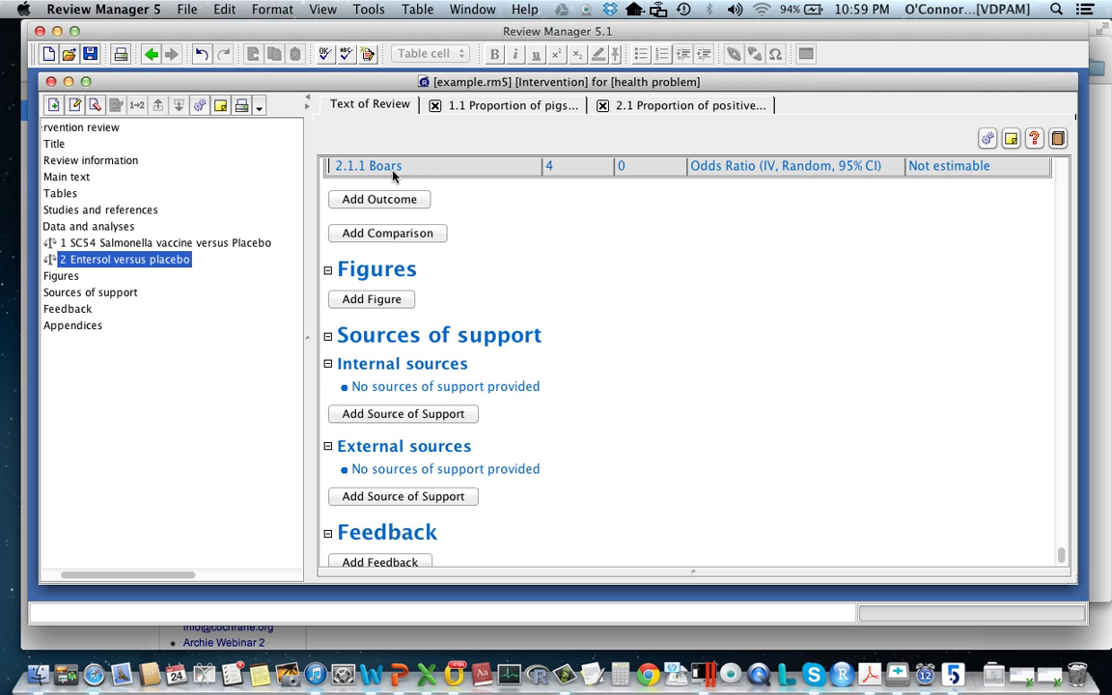
- Scroll the Text of Review to the Entersol versus placebo table
scroll(511, 248, "up", 2)
scroll(510, 248, "up", 10)
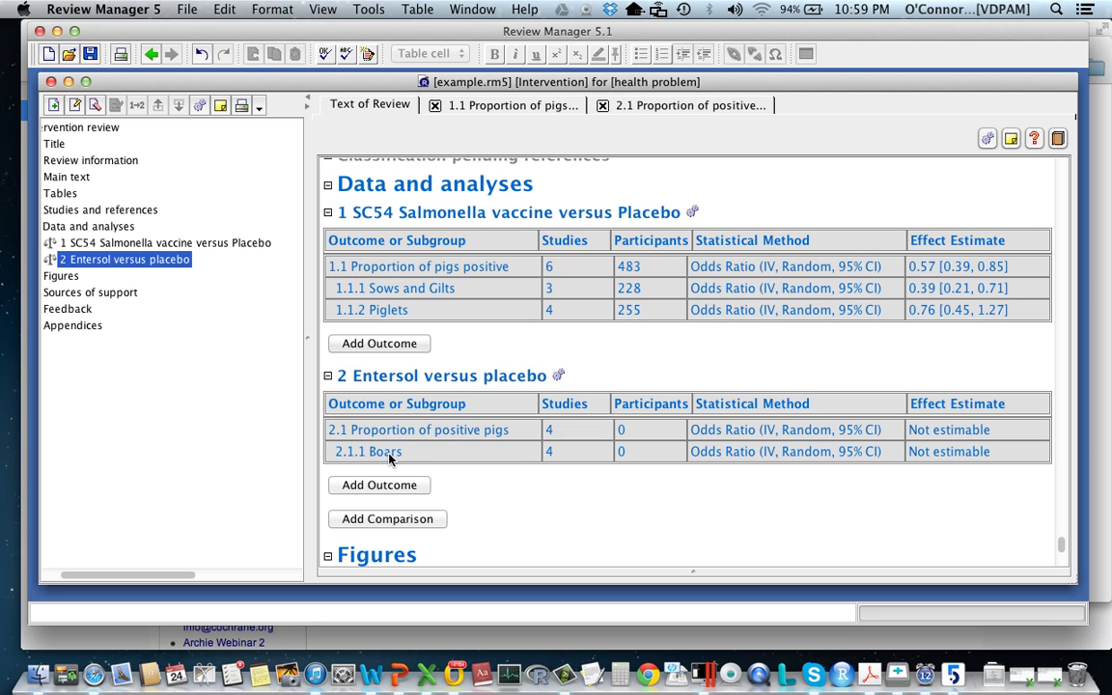
scroll(155, 381, "left", 3)
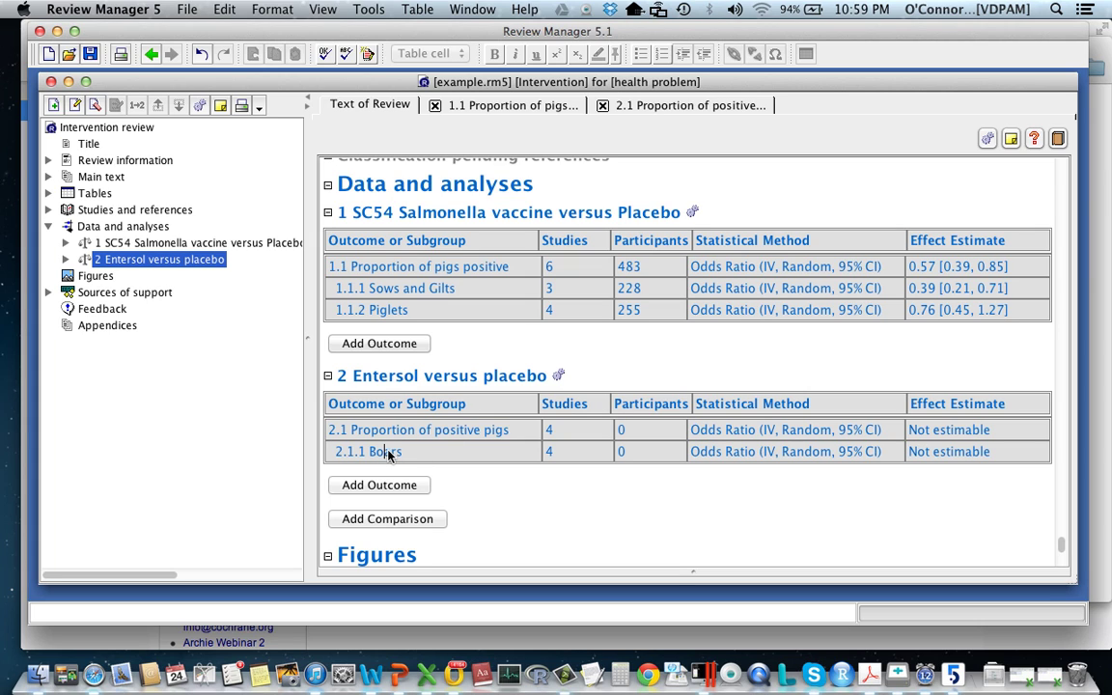
- Open the Boars data table and enter Hans 1997 counts: 13/35 vaccinated, 14/35 placebo
double_click(385, 454)
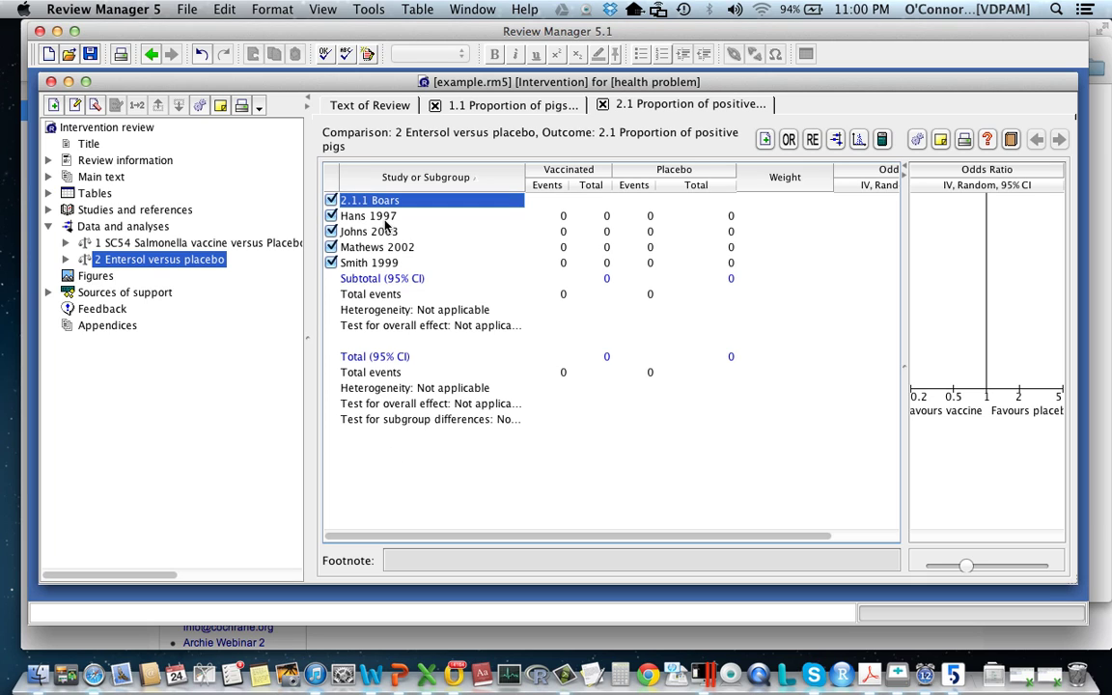
left_click(604, 218)
type("35")
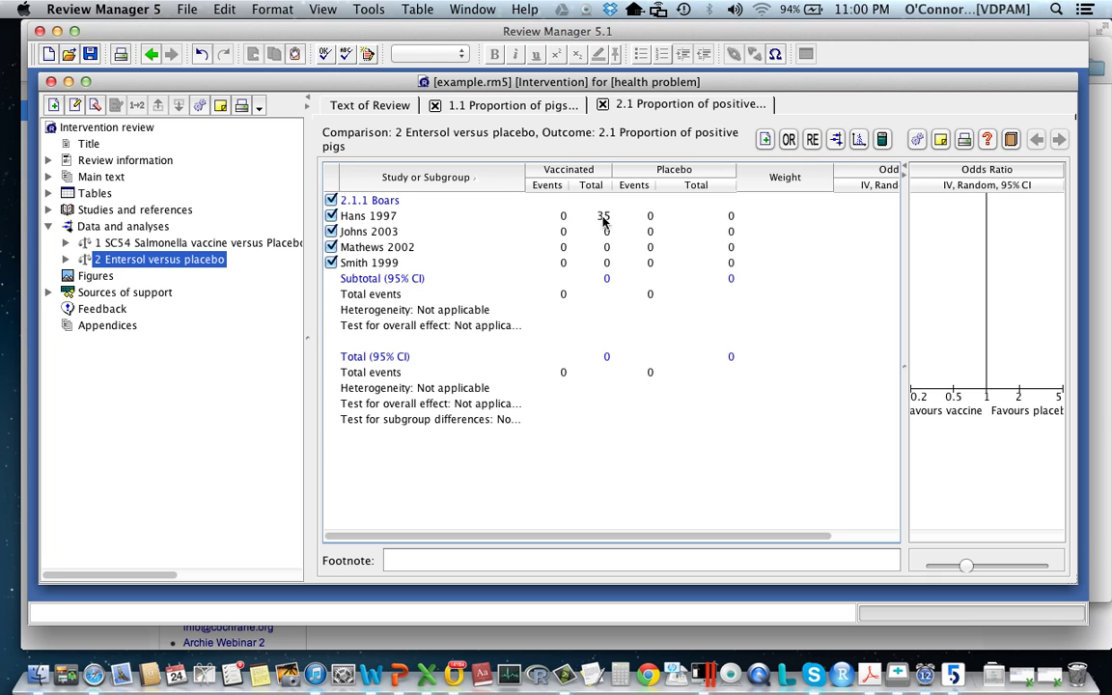
left_click(728, 219)
type("35")
left_click(560, 218)
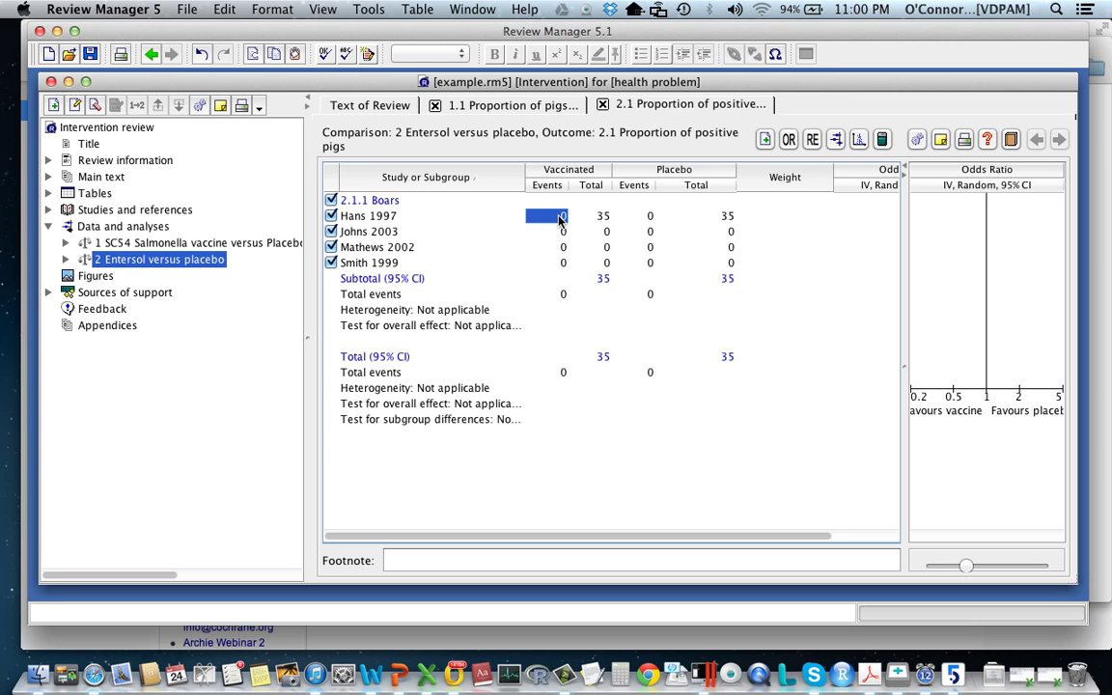
type("13")
key("Return")
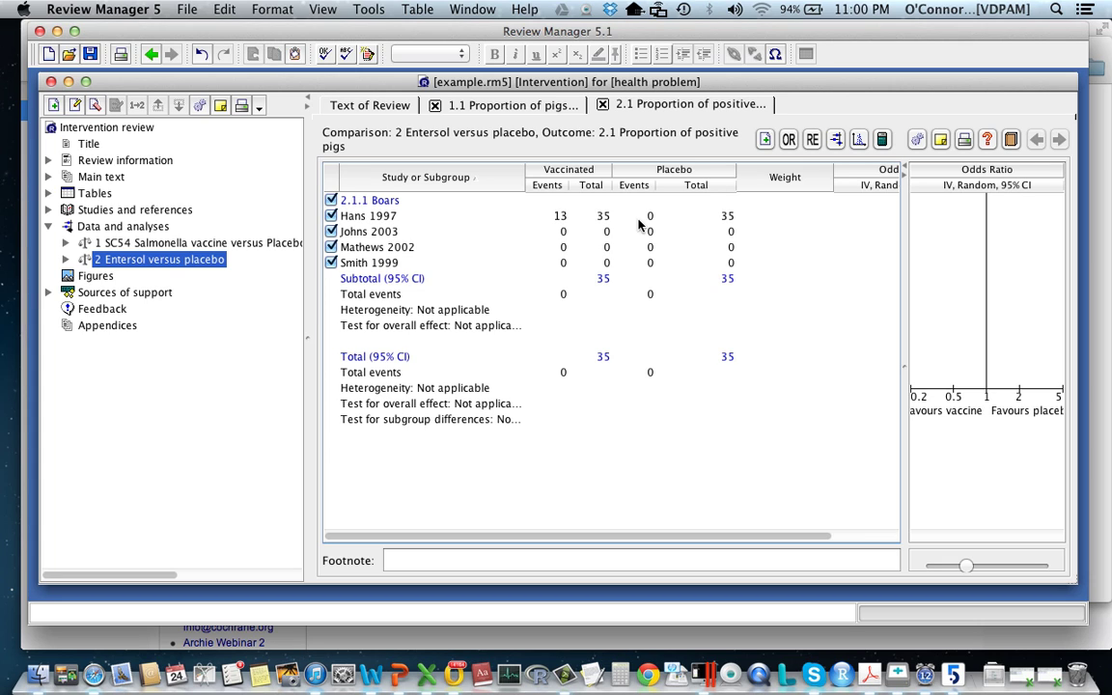
left_click(650, 216)
type("14")
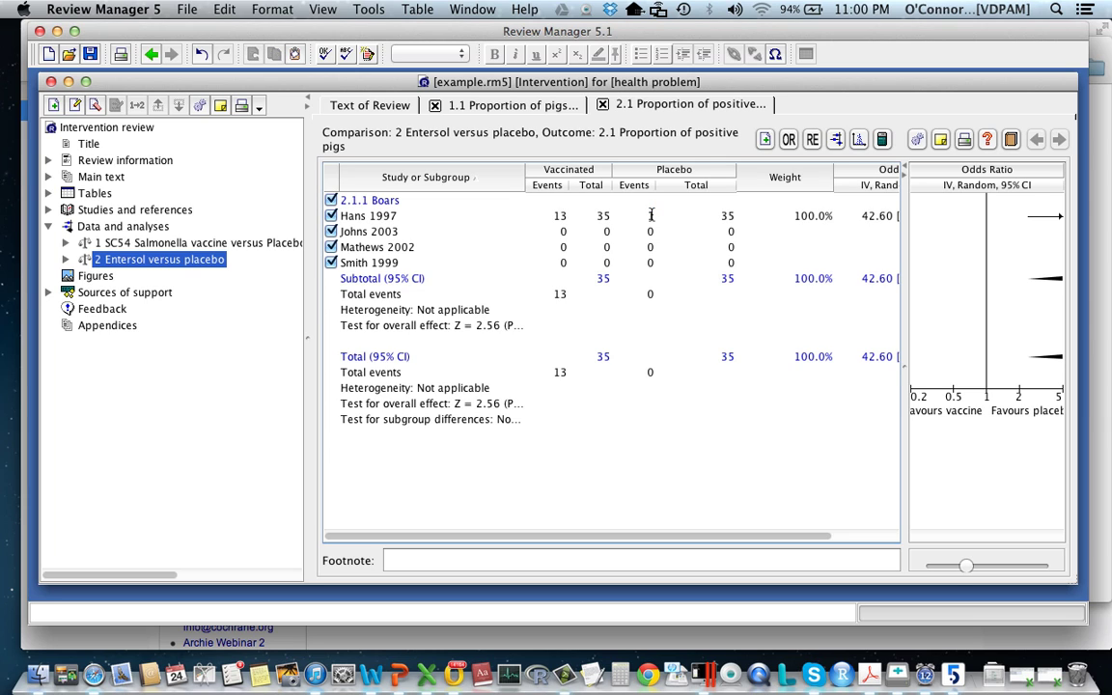
- Enter Johns 2003 counts: 23/50 vaccinated, 26/50 placebo
left_click(565, 236)
type("23")
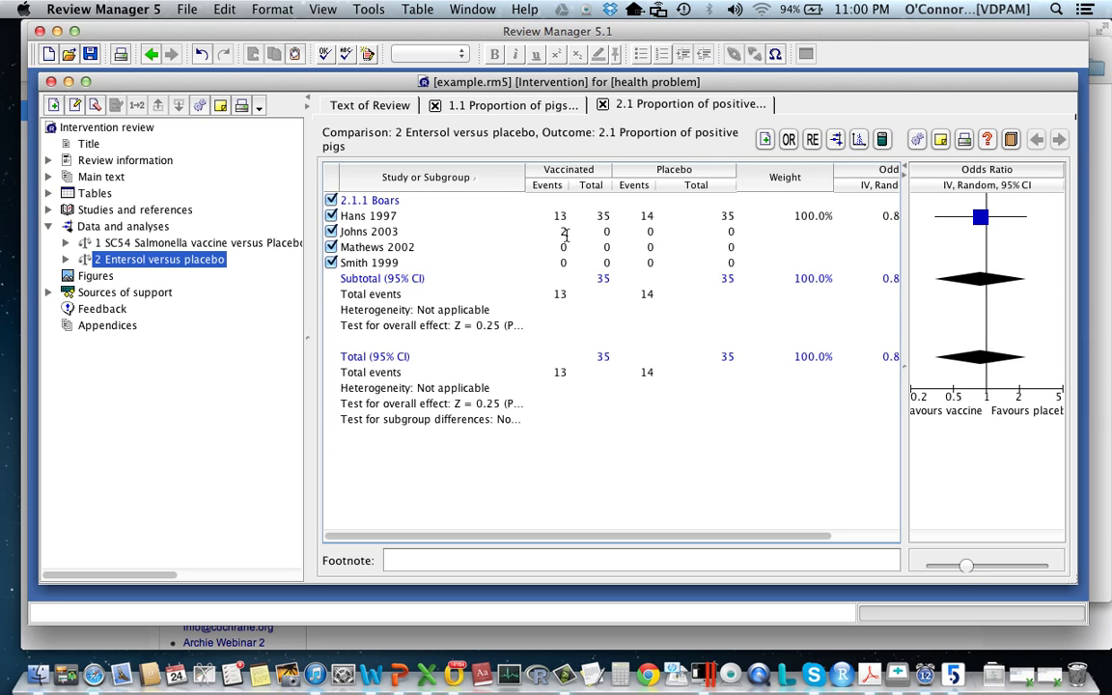
left_click(605, 232)
type("350")
left_click(651, 236)
type("26")
left_click(729, 232)
type("50")
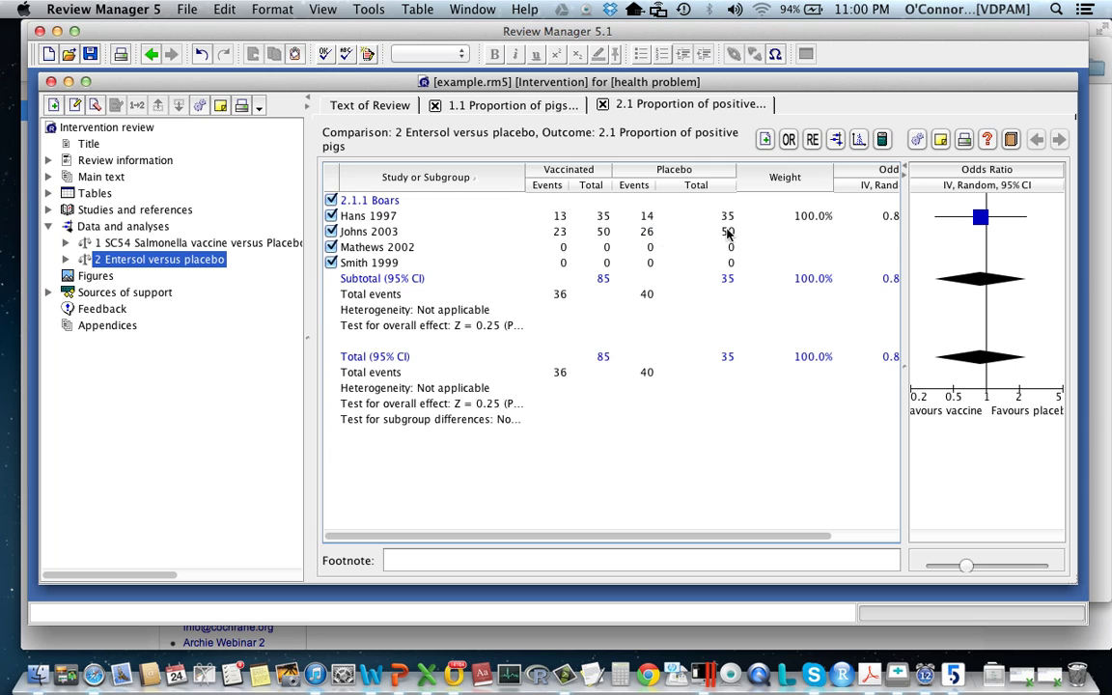
- Enter Mathews 2002 counts: 14/20 vaccinated, 17/25 placebo
left_click(563, 248)
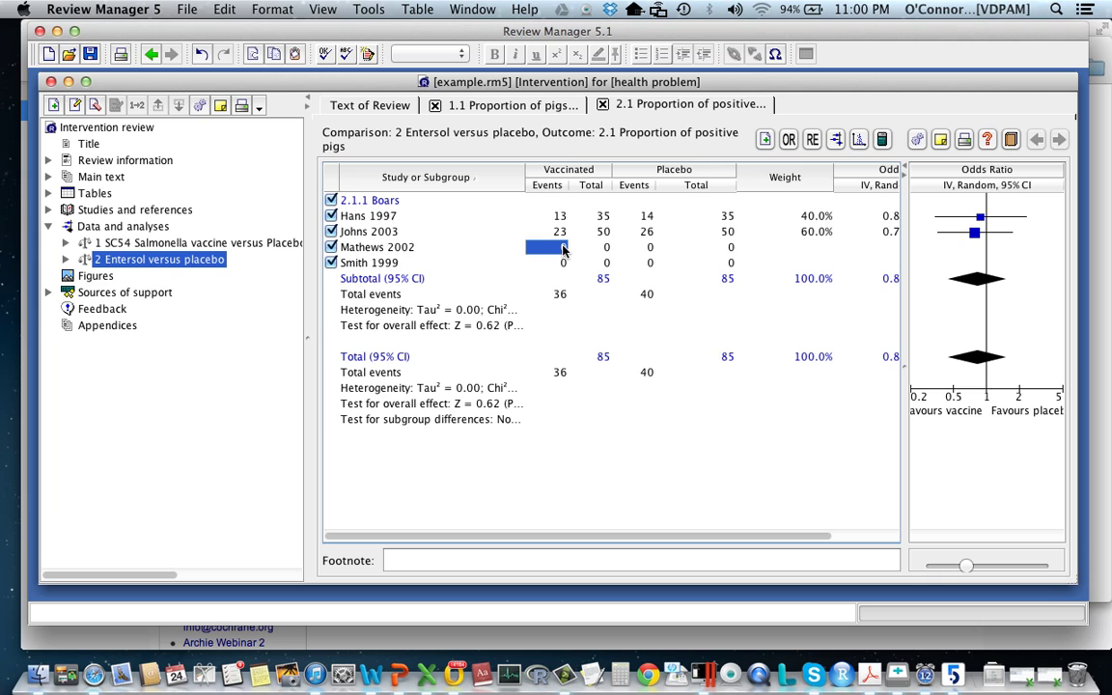
type("14")
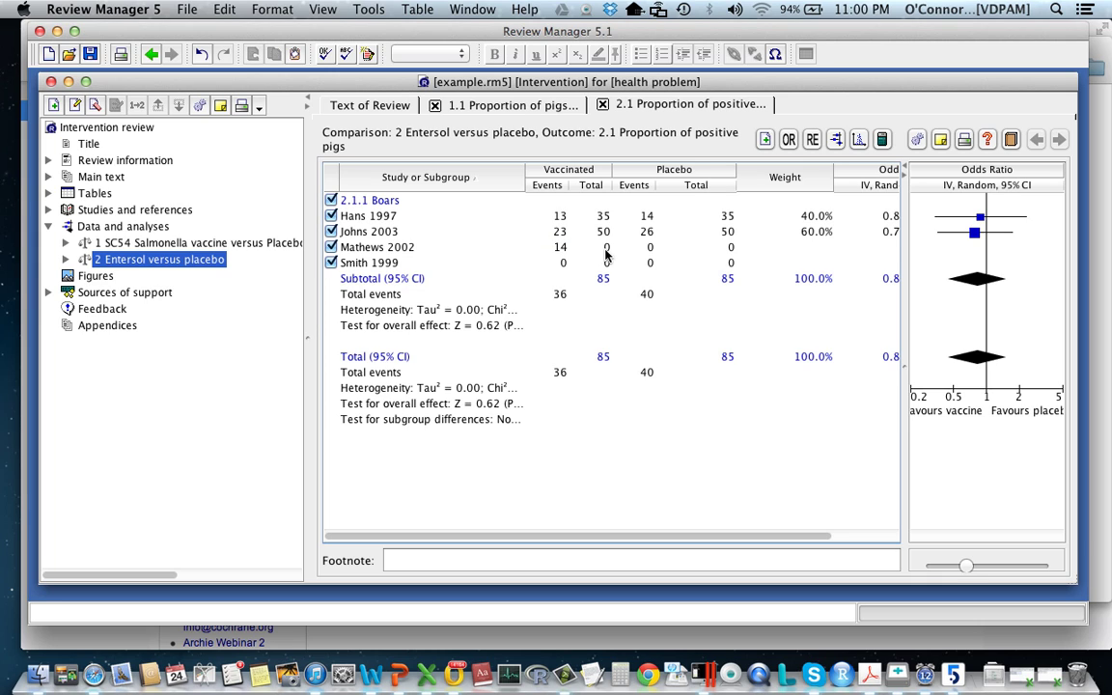
left_click(606, 248)
type("20")
left_click(647, 248)
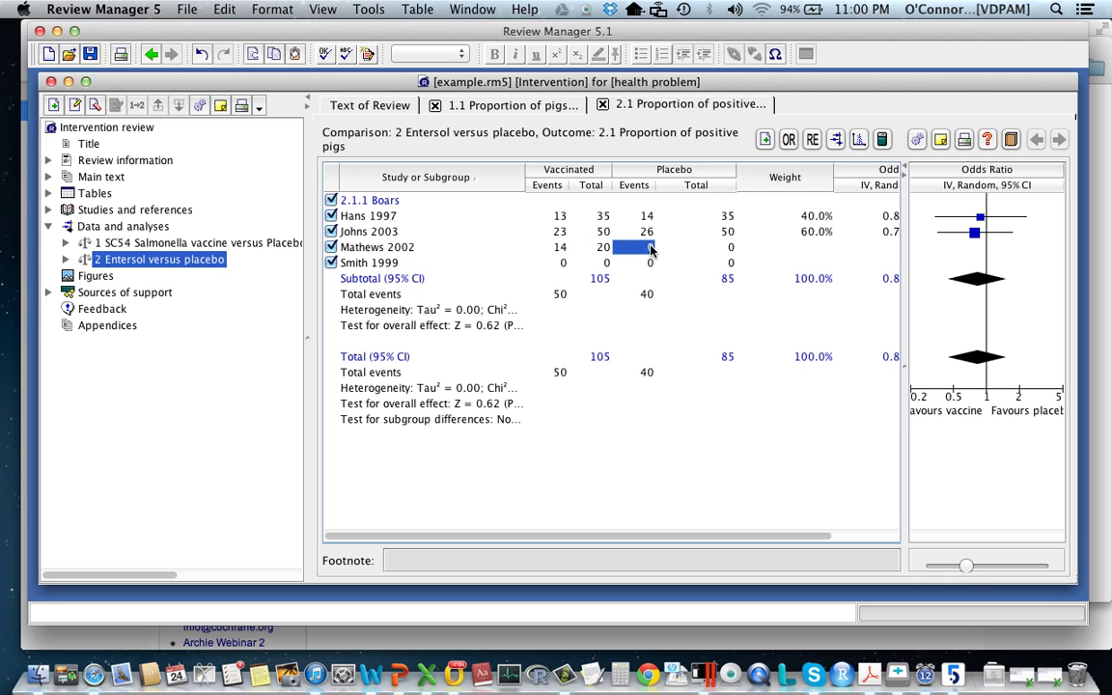
left_click(650, 248)
type("17")
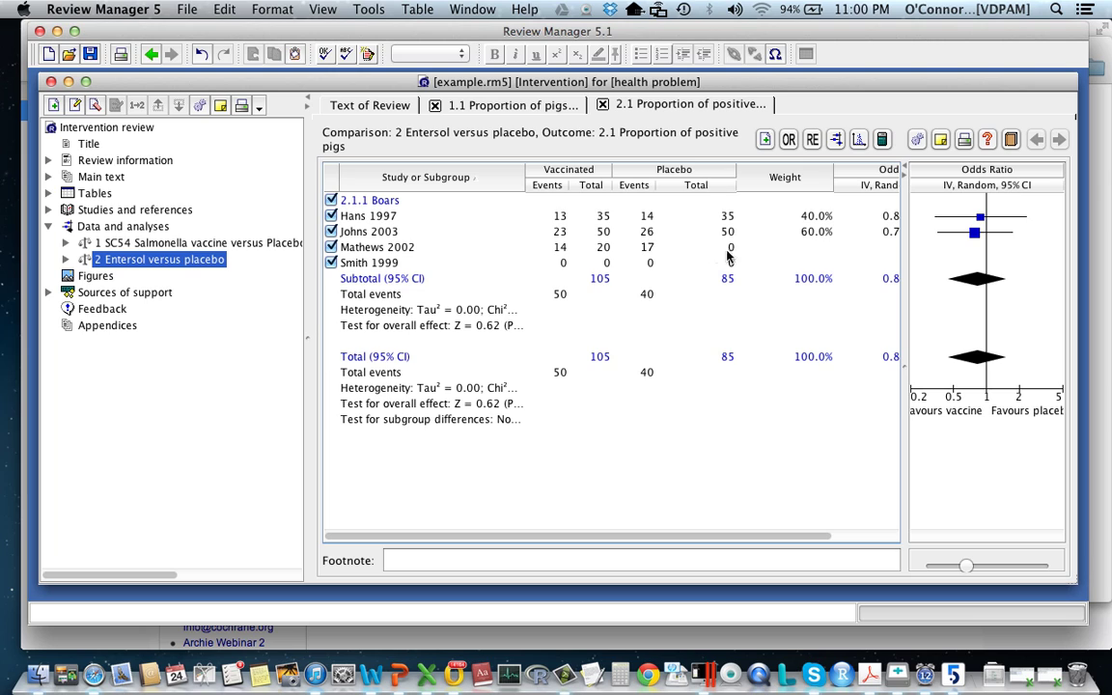
left_click(731, 247)
left_click(731, 246)
type("25")
left_click(560, 266)
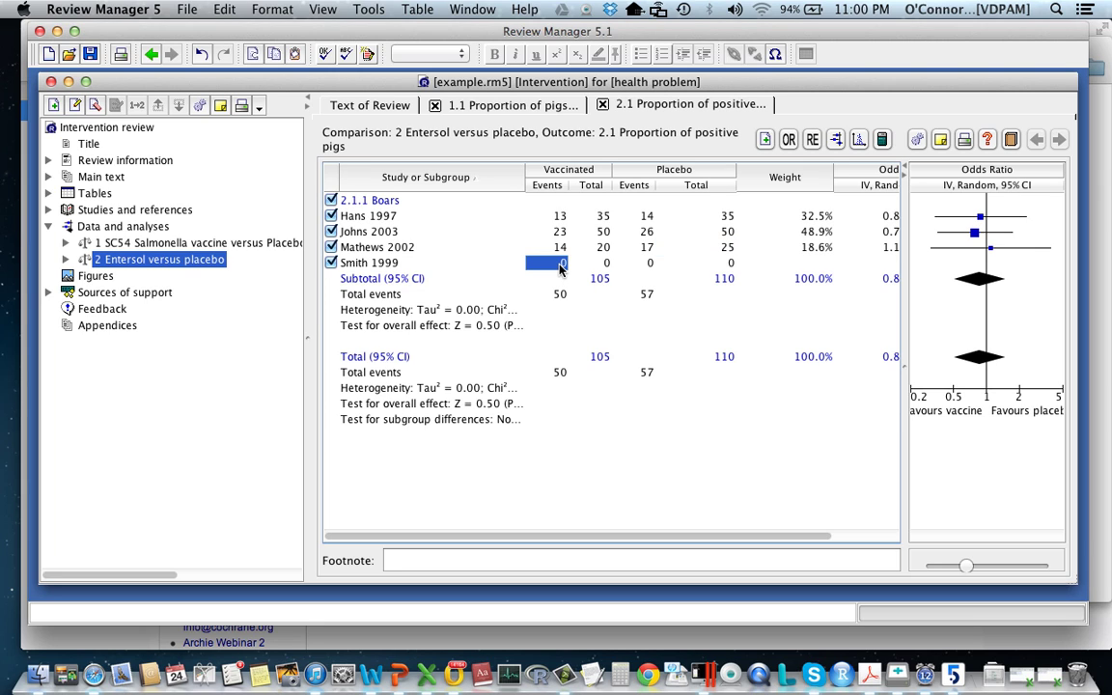
- Enter Smith 1999 counts: 25/37 vaccinated, 26/45 placebo
left_click(560, 265)
type("25")
left_click(603, 264)
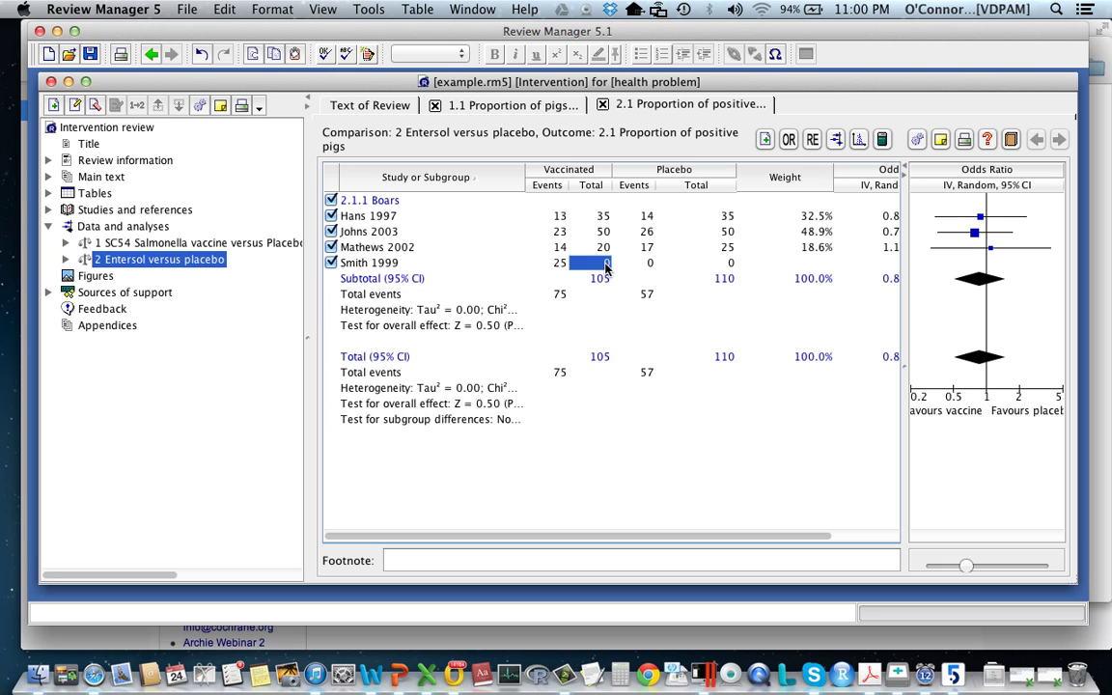
left_click(604, 264)
type("37")
left_click(653, 267)
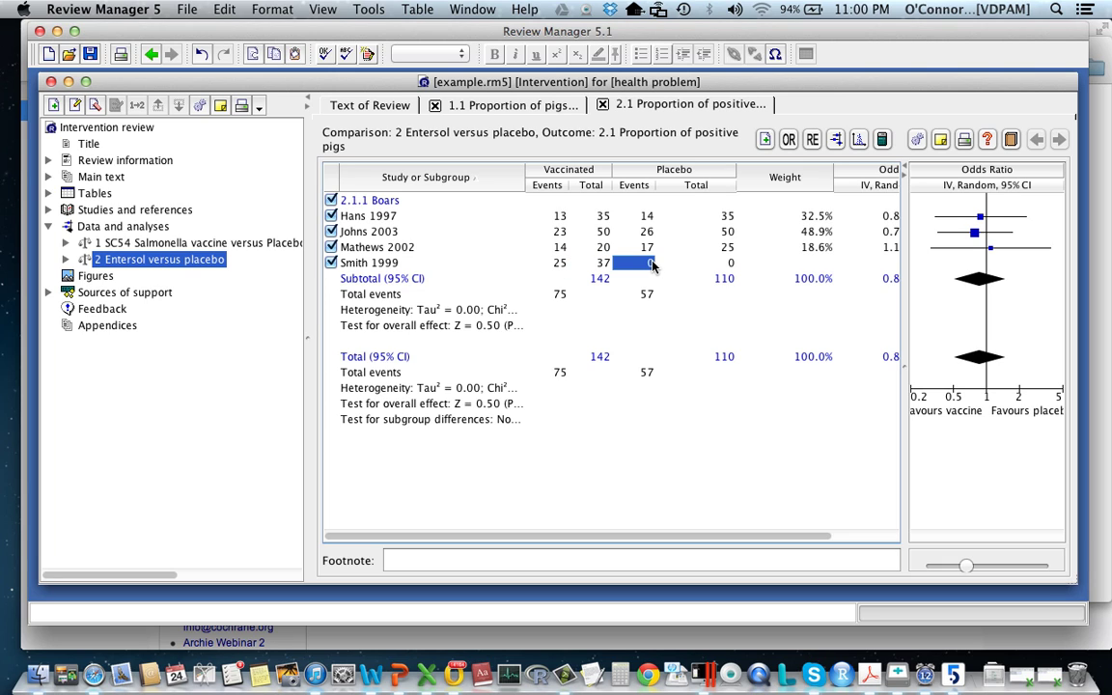
type("26")
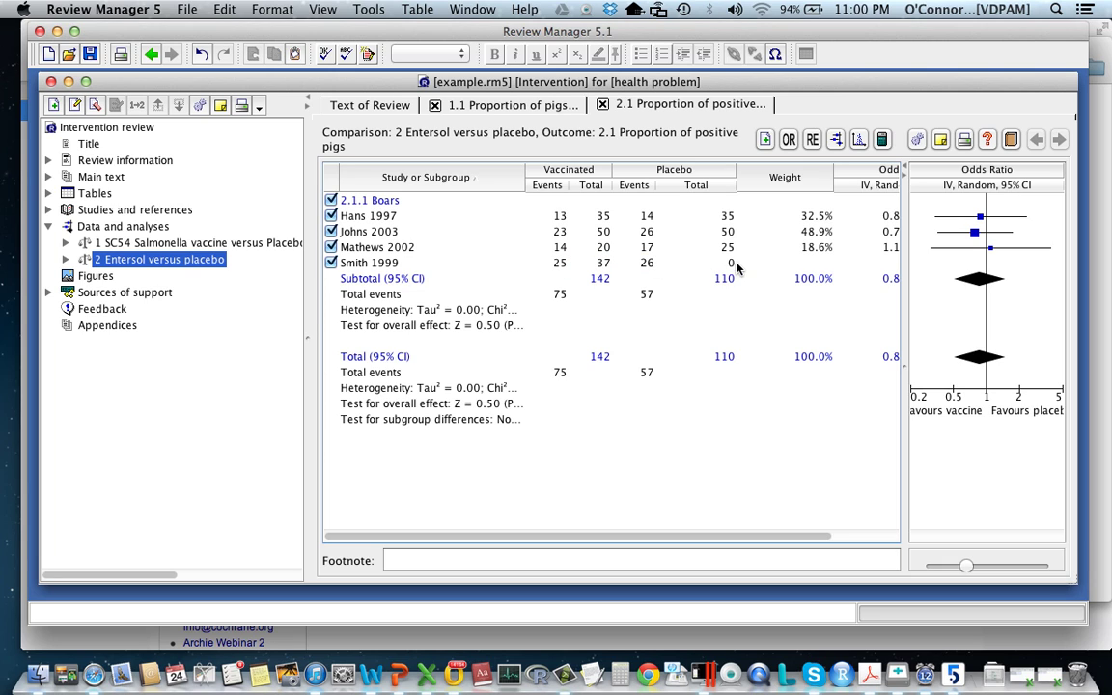
left_click(729, 267)
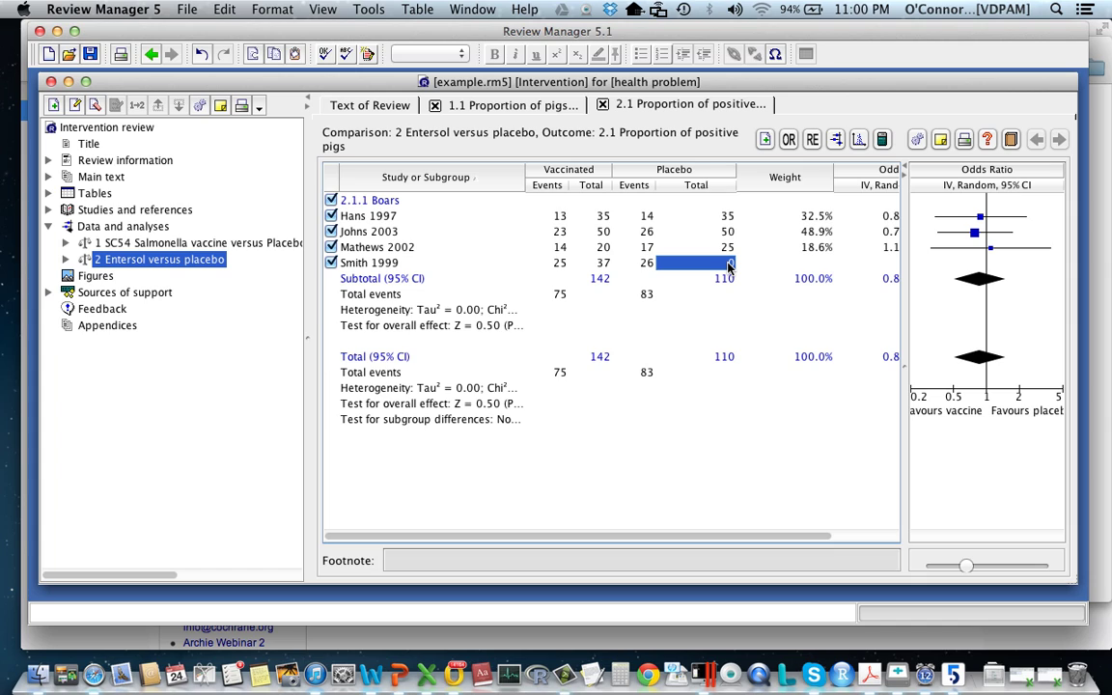
left_click(647, 267)
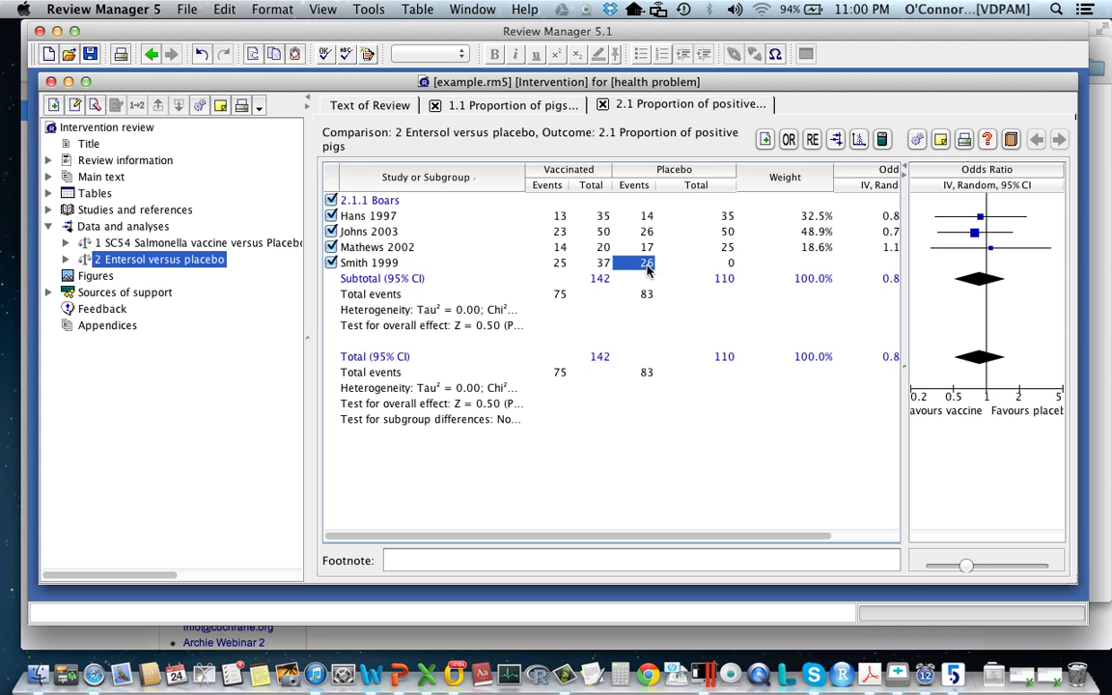
key("Tab")
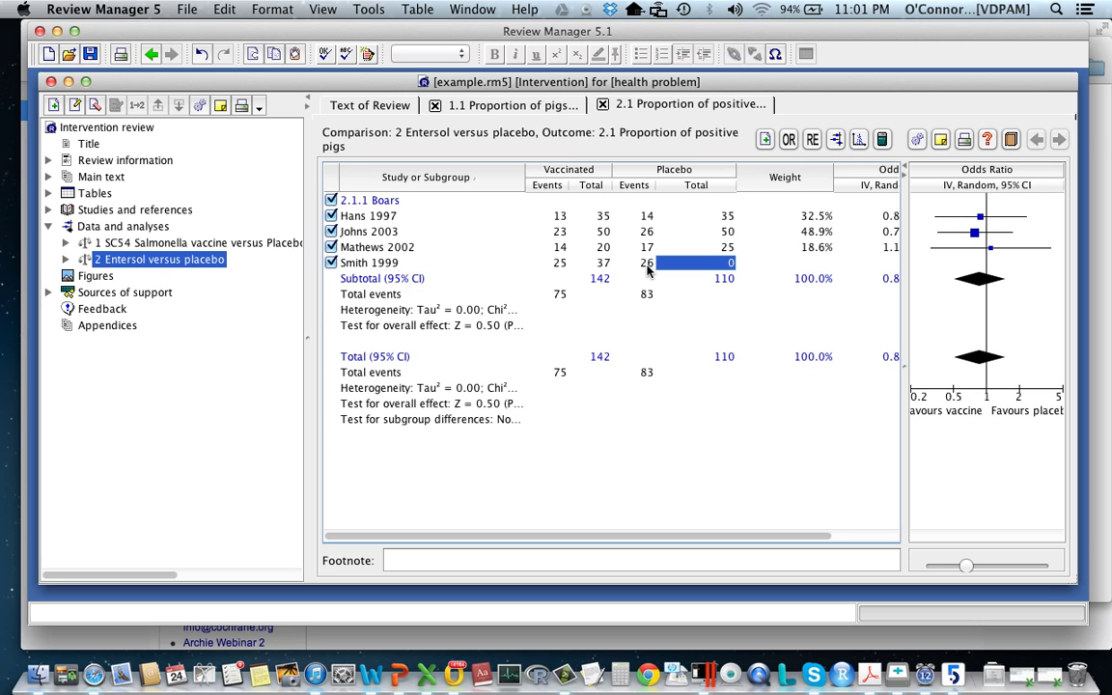
type("45")
key("Return")
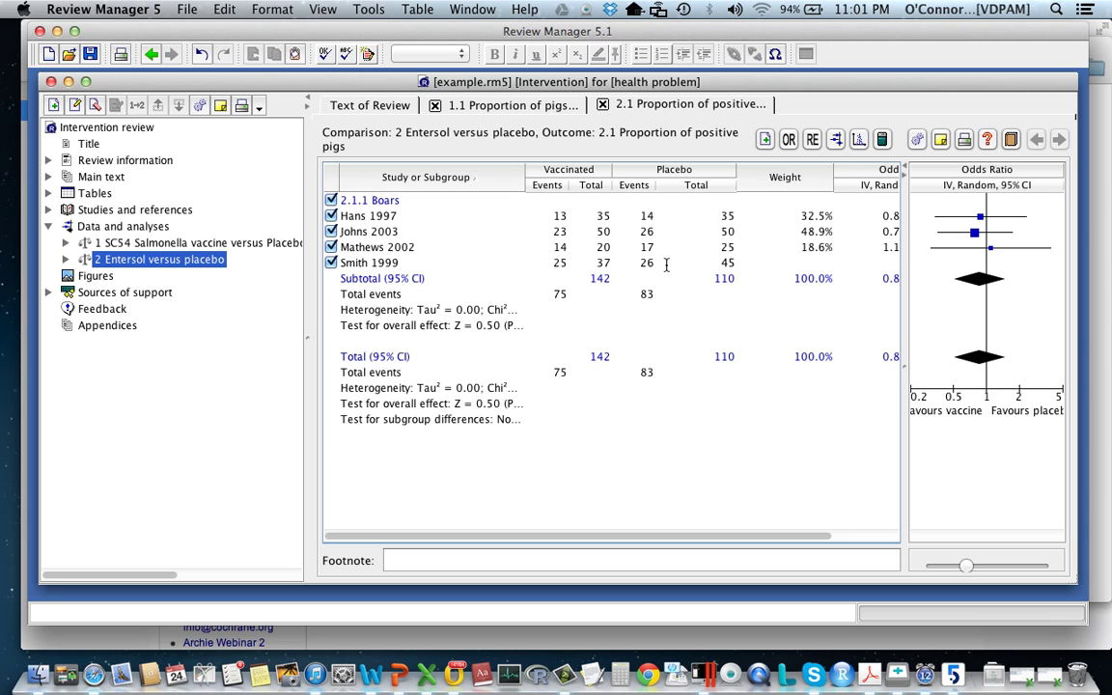
- Resize the Odds Ratio and Study columns, then select outcome 2.1 in the outline
left_click_drag(832, 173, 795, 172)
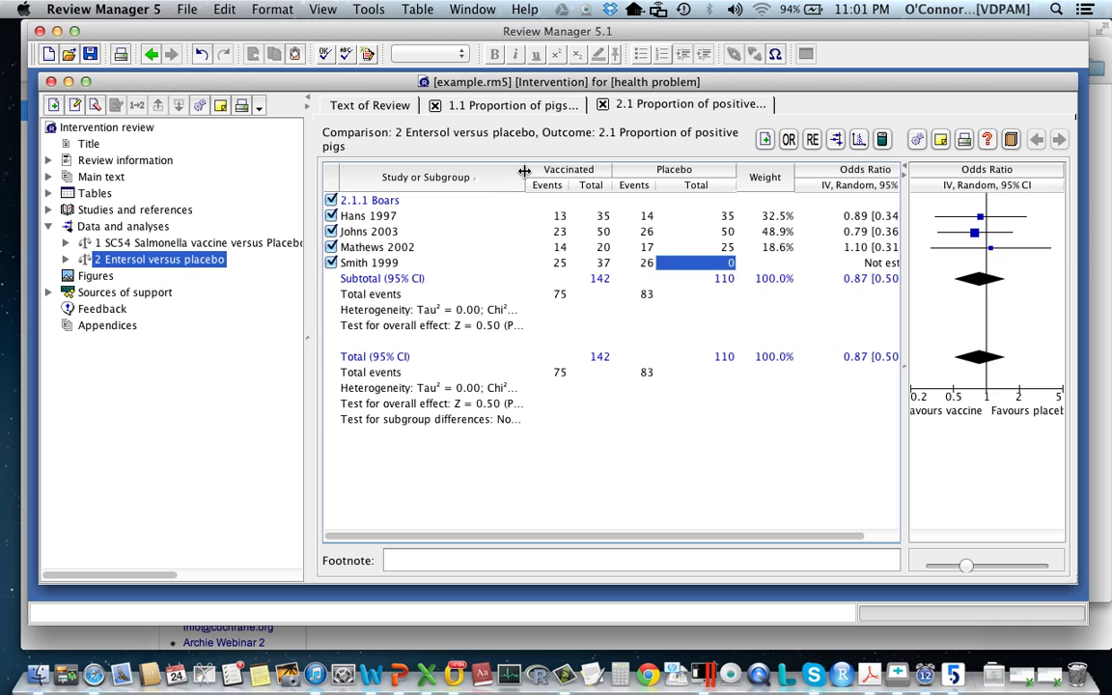
left_click_drag(524, 174, 490, 173)
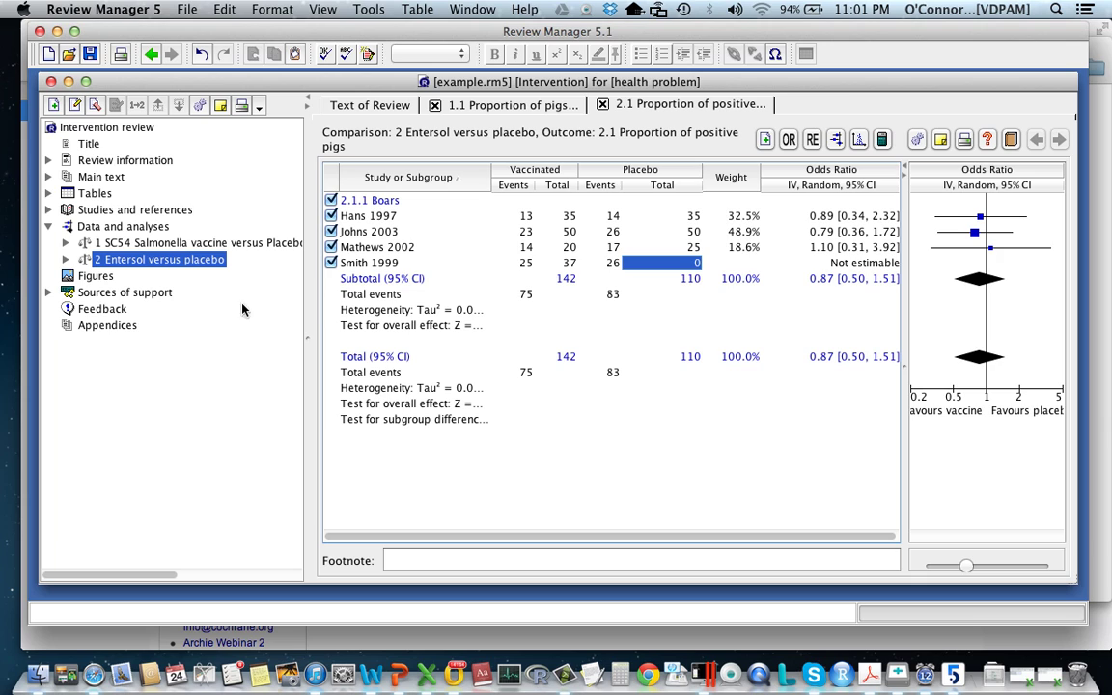
left_click(65, 260)
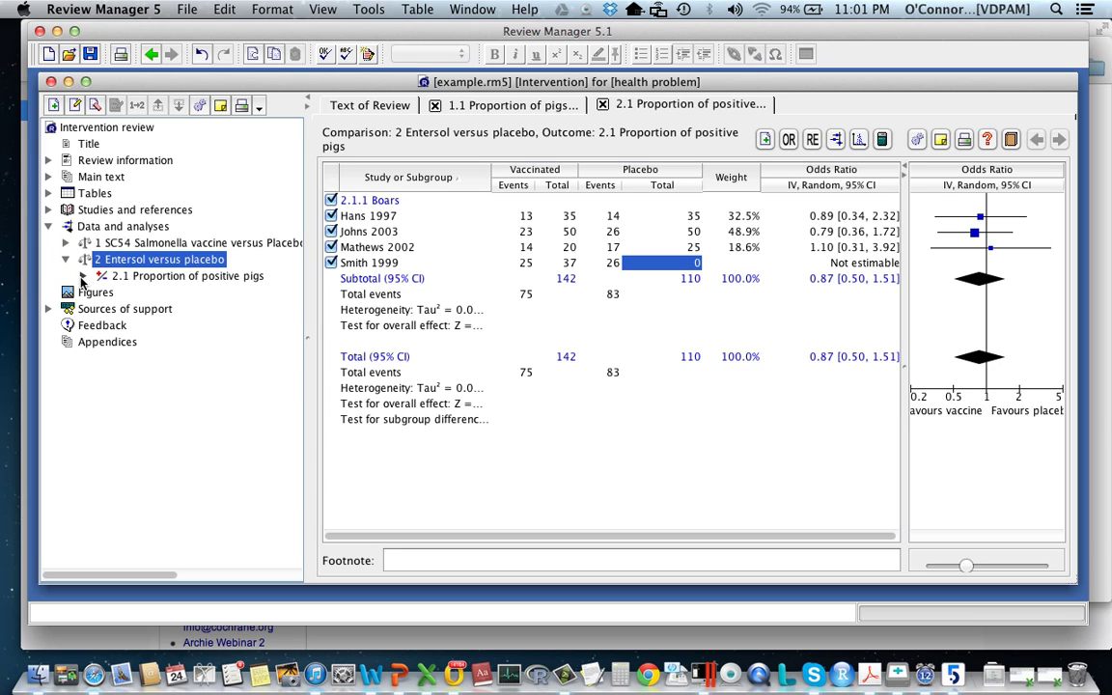
left_click(83, 276)
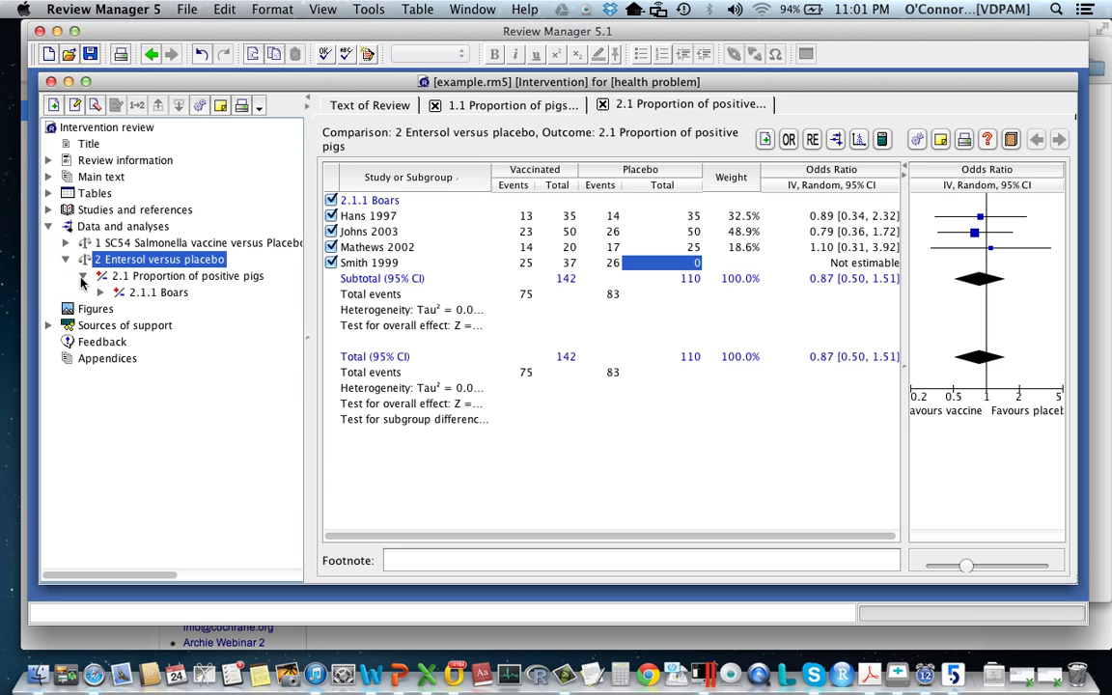
left_click(192, 280)
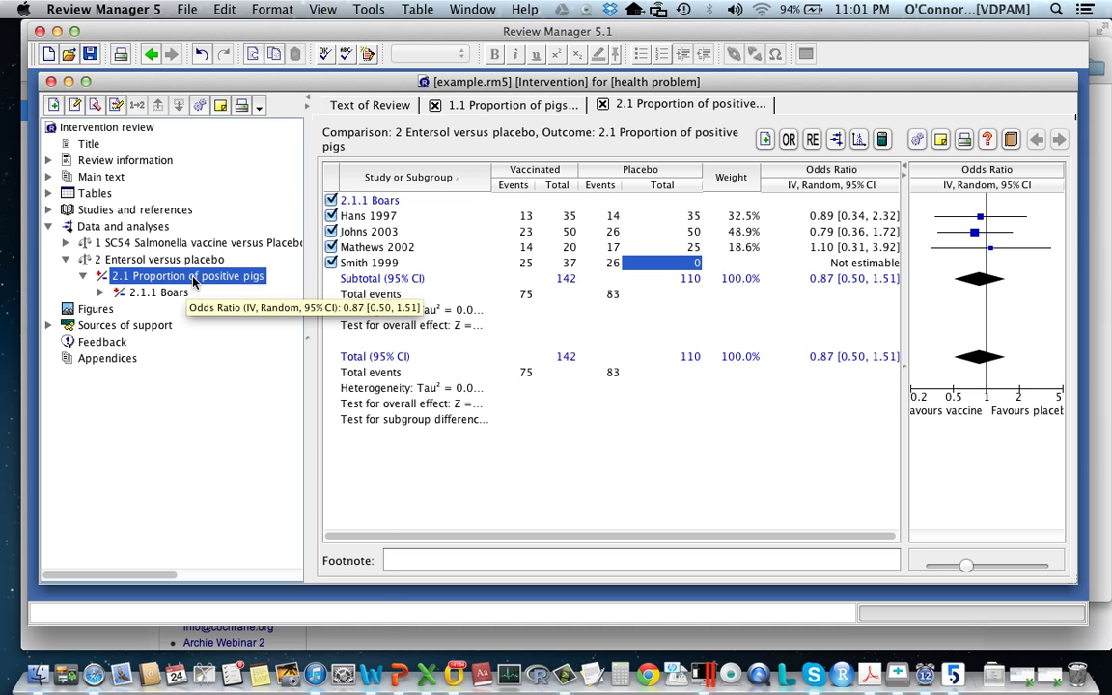
- Add a subgroup named Sows and Gilts to outcome 2.1, choosing to add study data
right_click(193, 279)
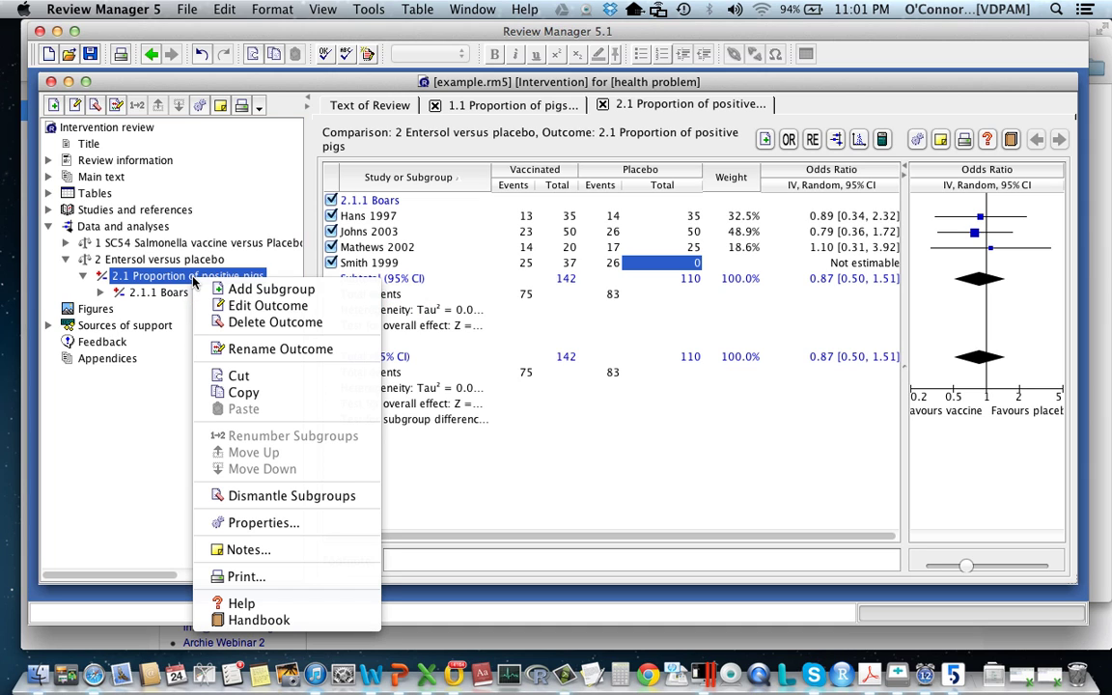
left_click(257, 292)
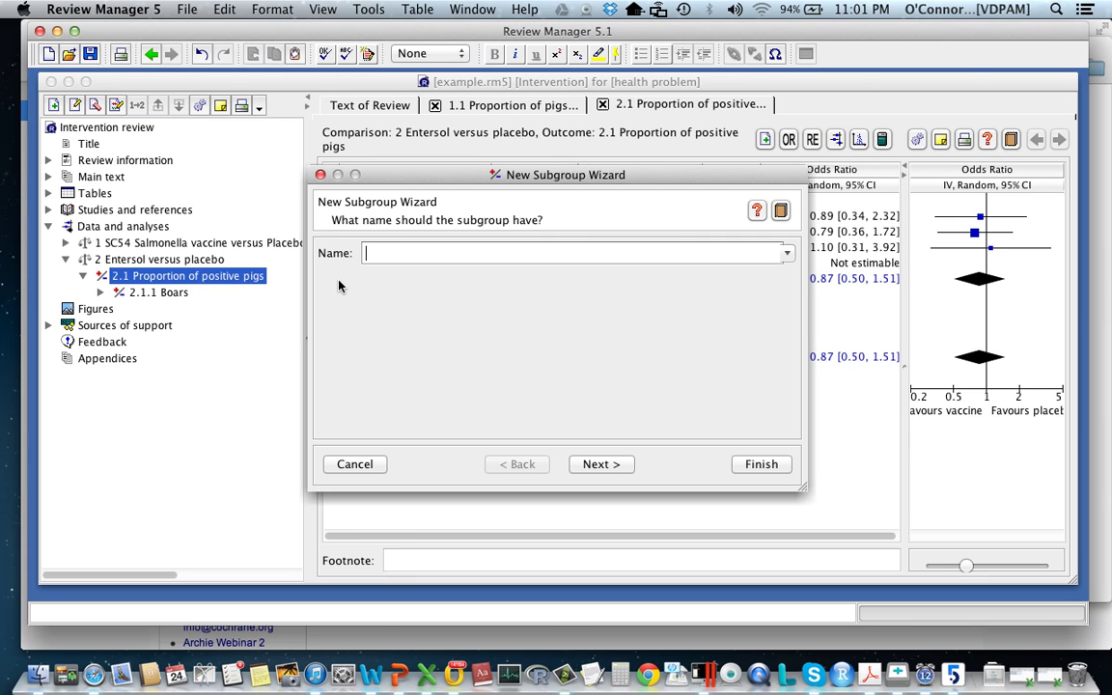
type("Sows and Git")
key("BackSpace")
type("lts")
left_click(602, 466)
left_click(349, 335)
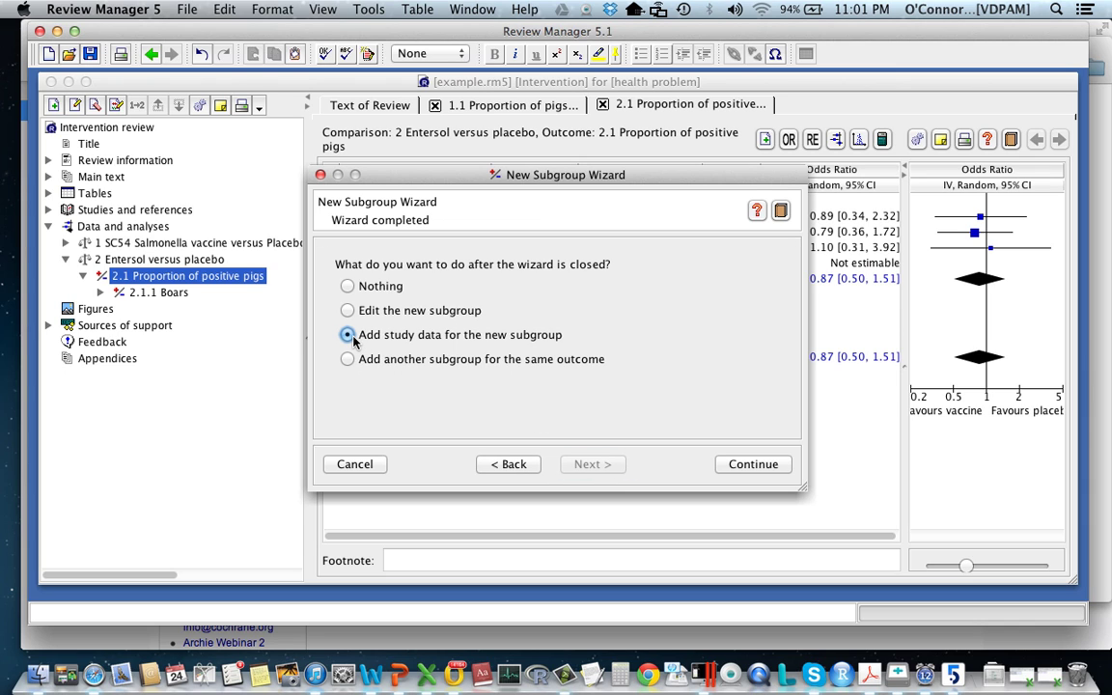
left_click(753, 464)
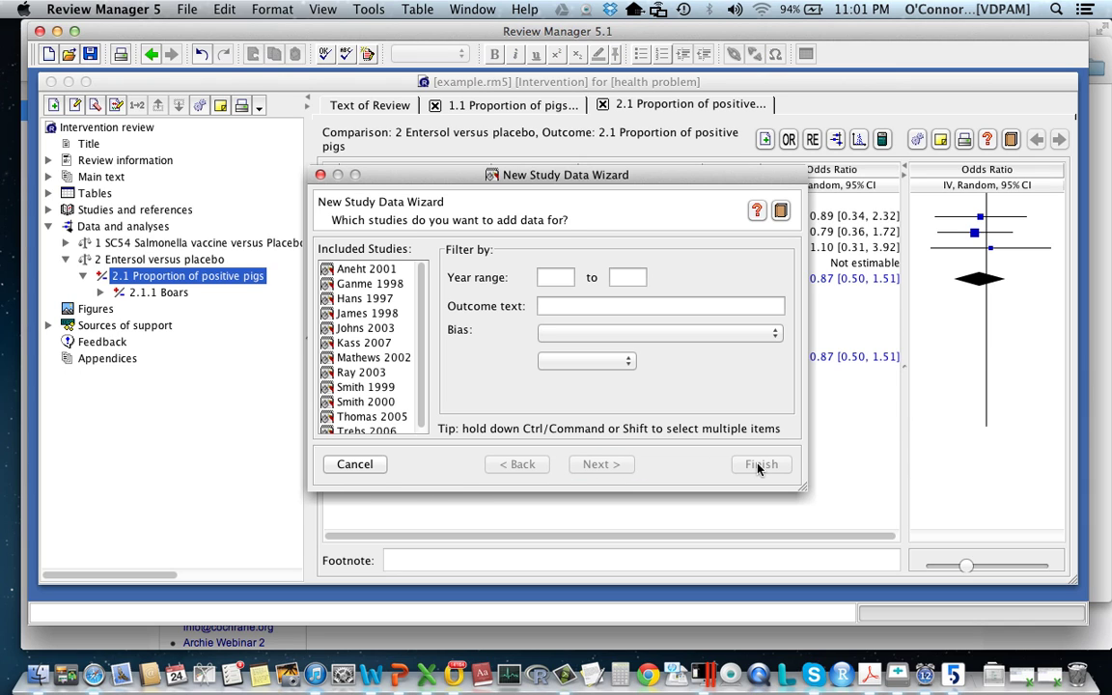
- Select Aneht 2001, Ganme 1998, James 1998, Ray 2003, Kass 2007 and Thomas 2005 and finish
left_click(363, 274)
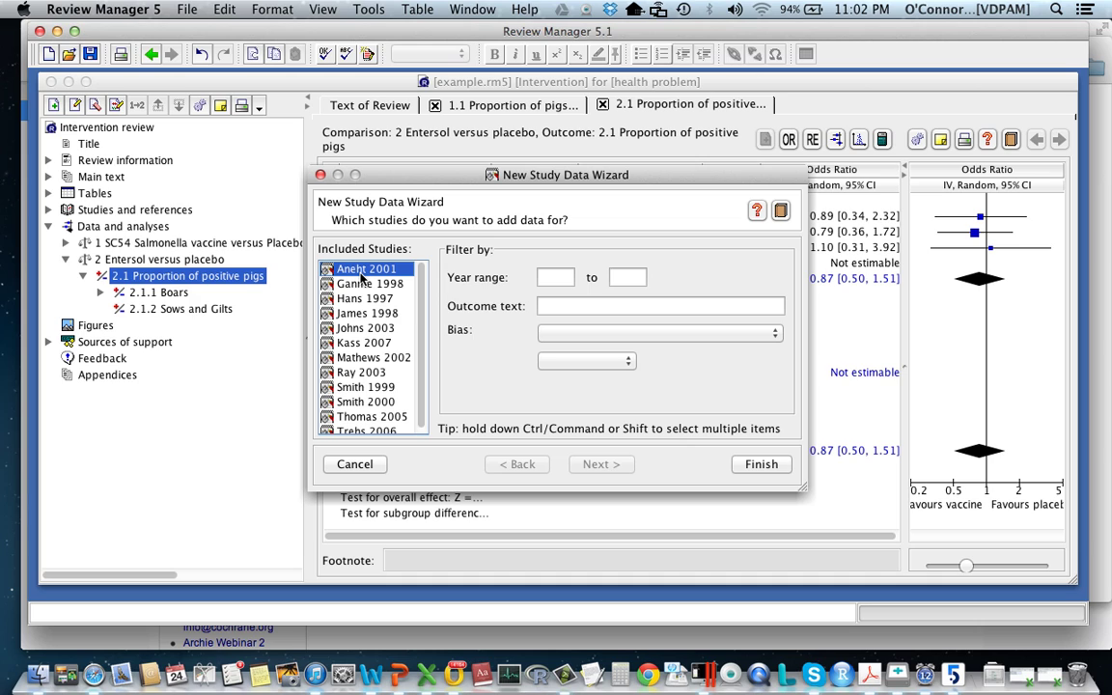
left_click(365, 284, "super")
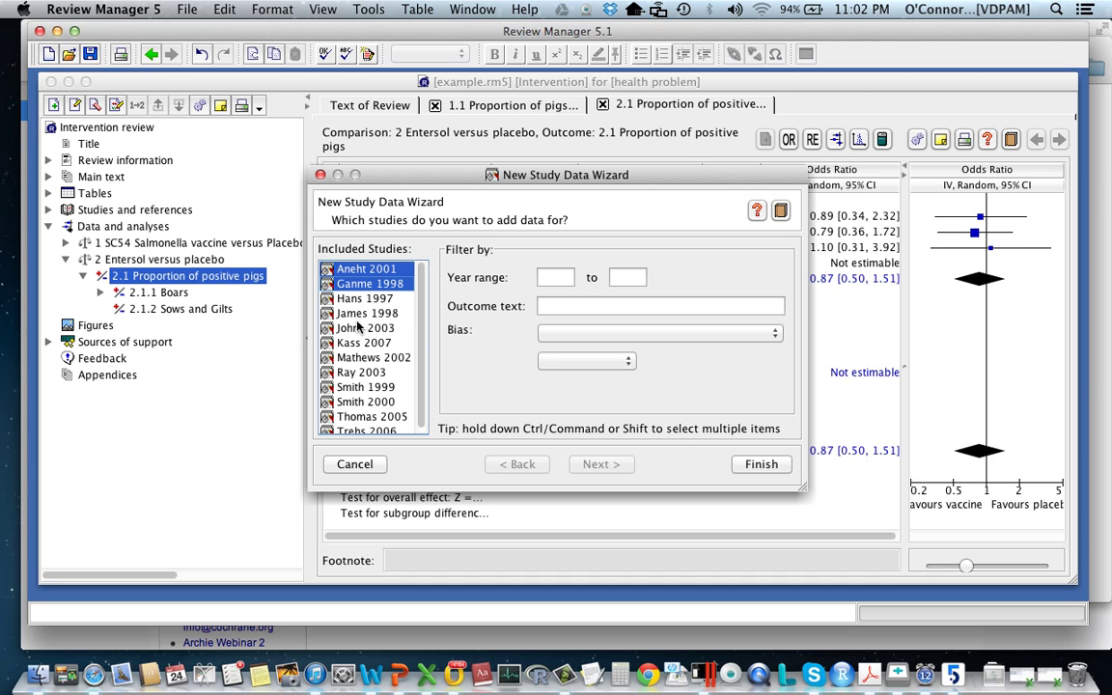
left_click(356, 314, "super")
left_click(359, 373, "super")
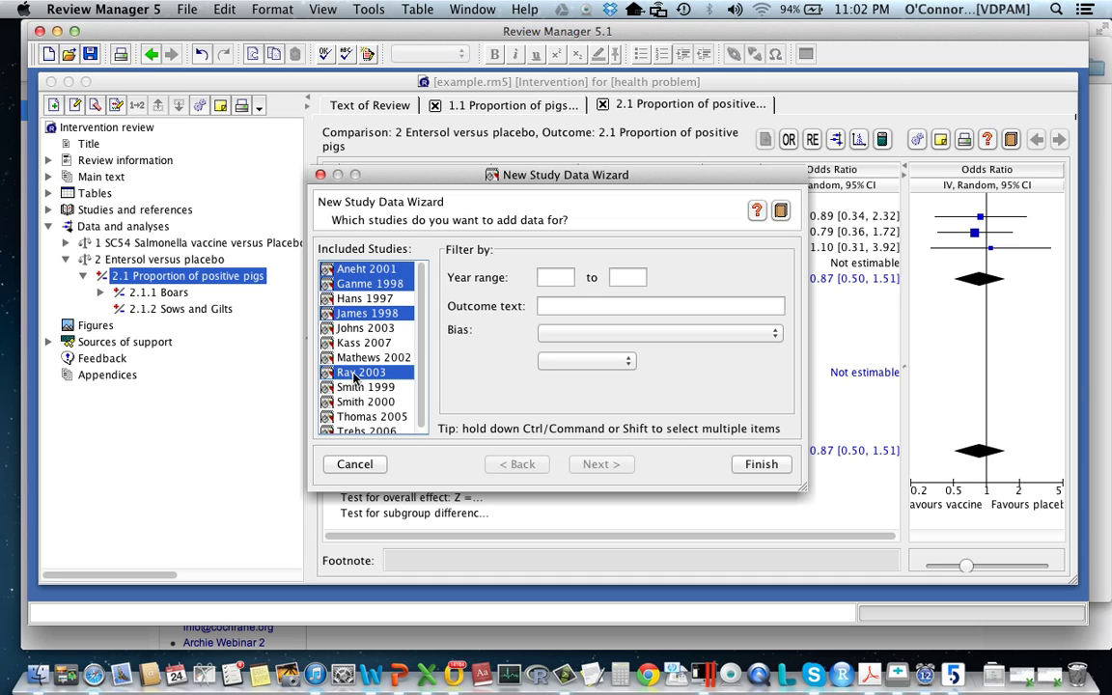
left_click(366, 344, "super")
left_click(368, 417, "super")
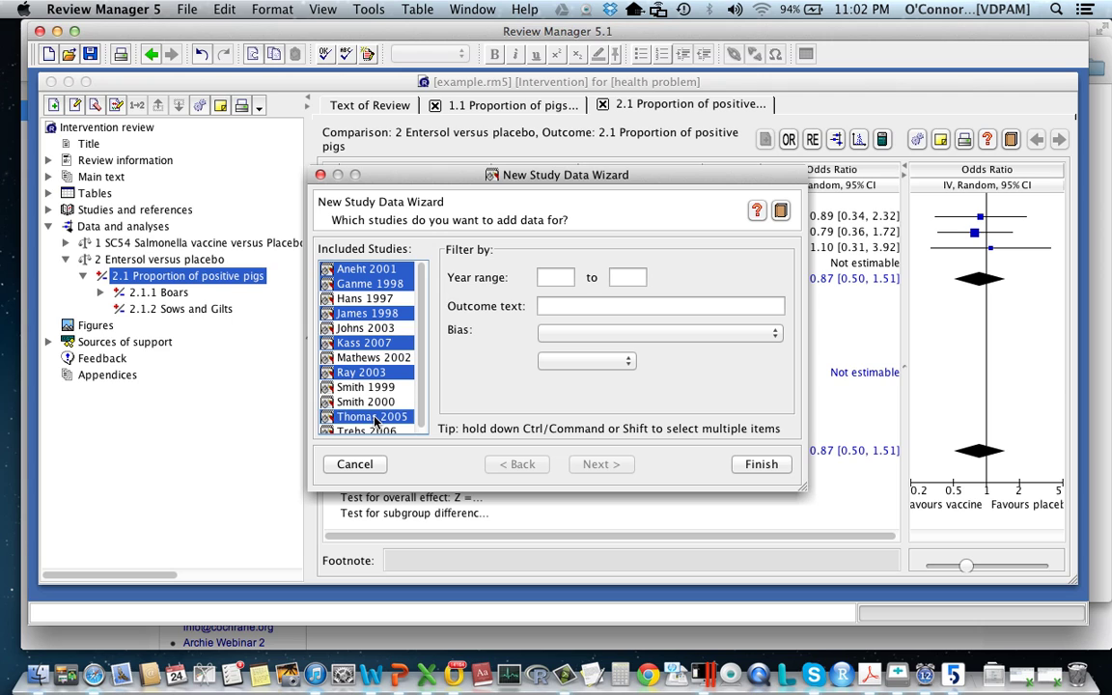
left_click(762, 464)
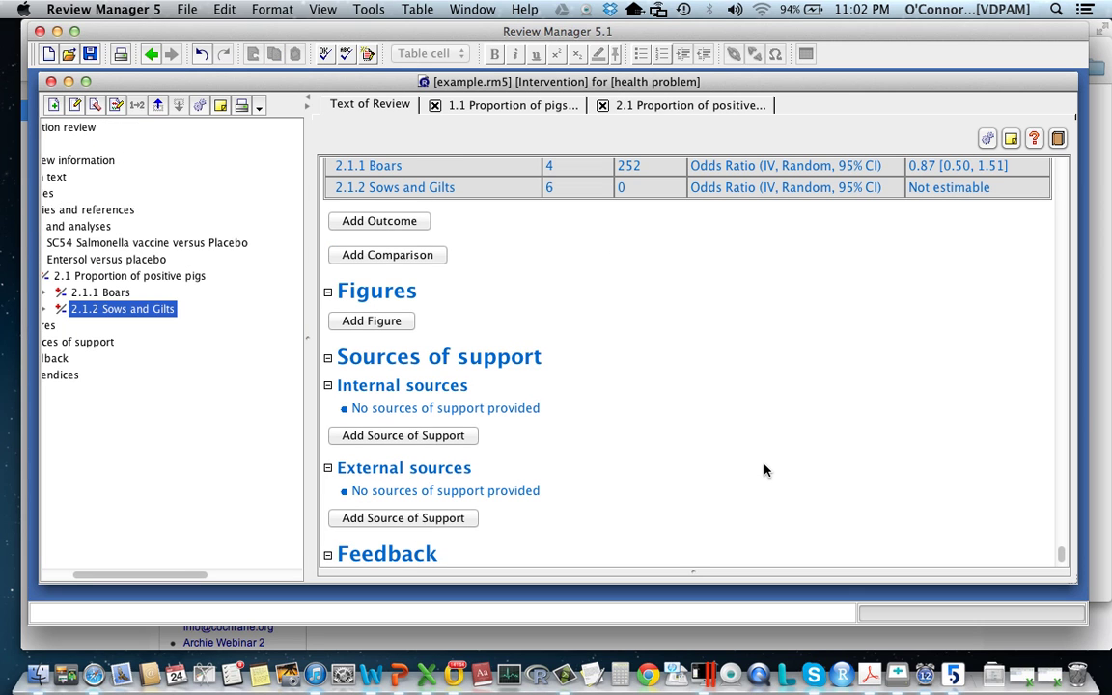
scroll(468, 218, "up", 2)
scroll(469, 218, "up", 3)
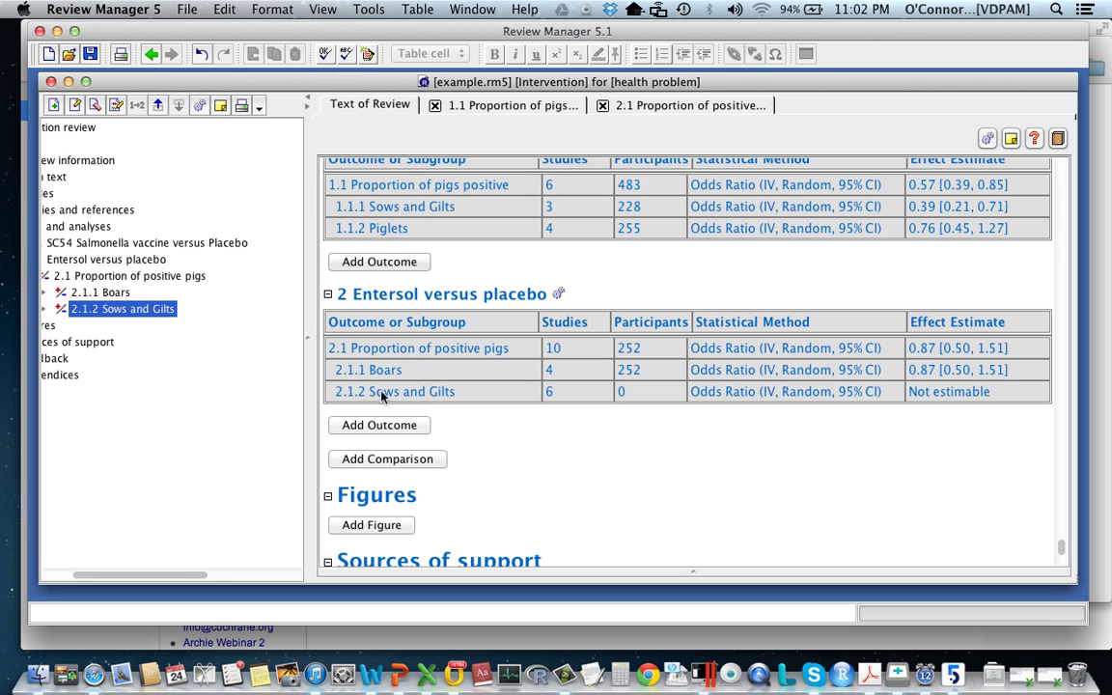
scroll(241, 392, "left", 3)
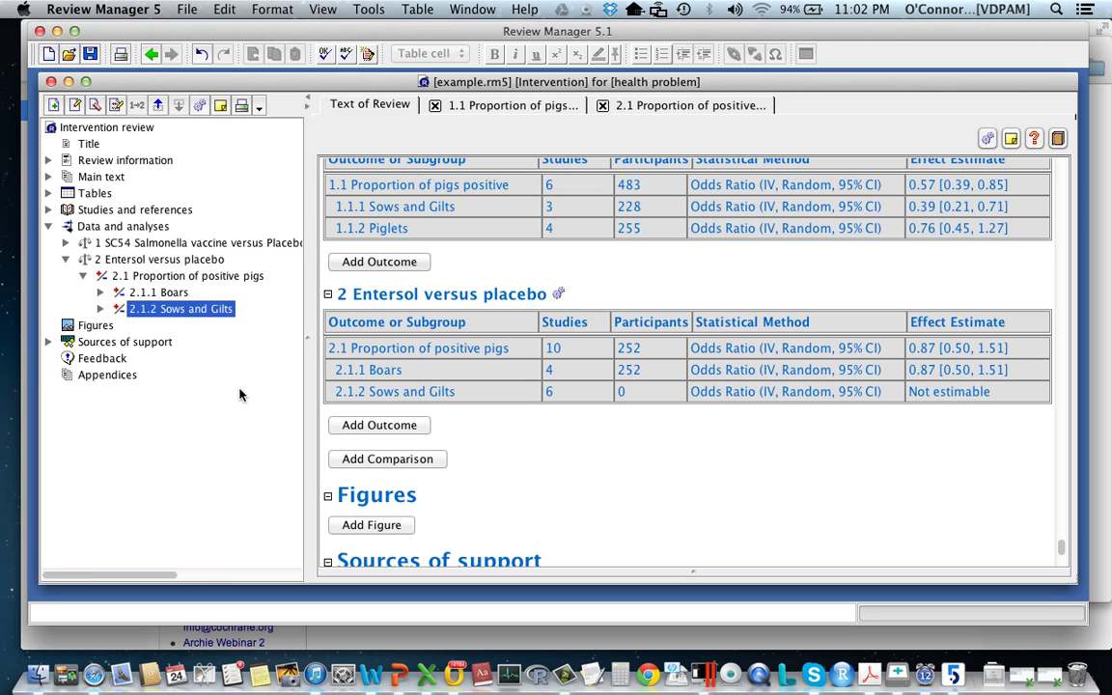
right_click(190, 310)
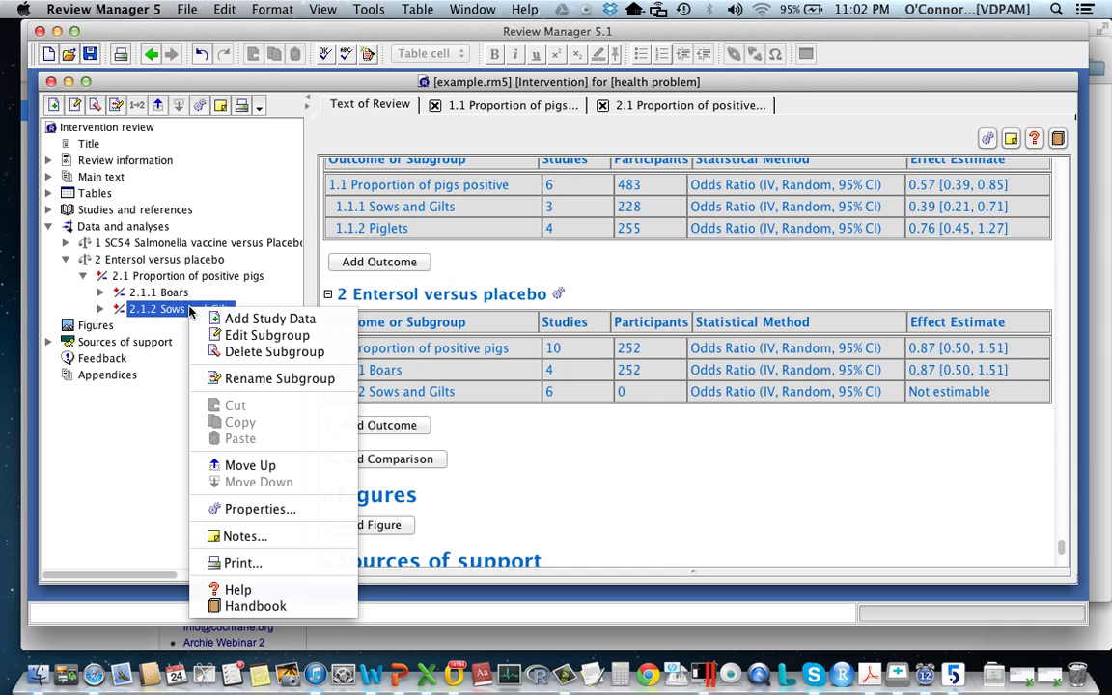
left_click(258, 322)
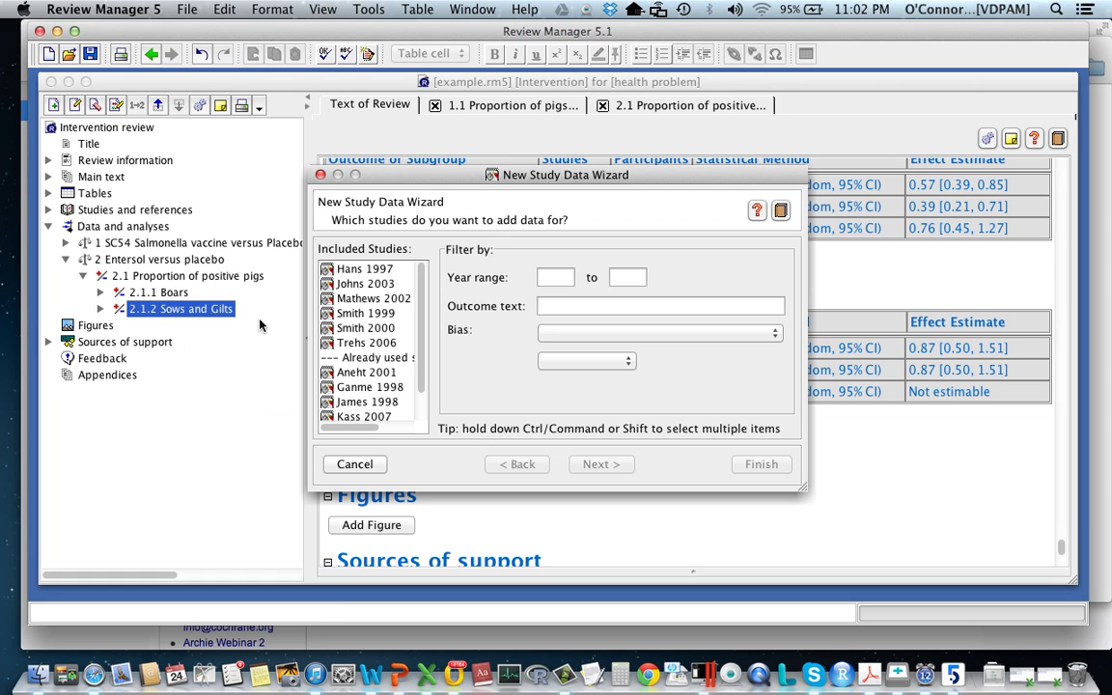
left_click(320, 175)
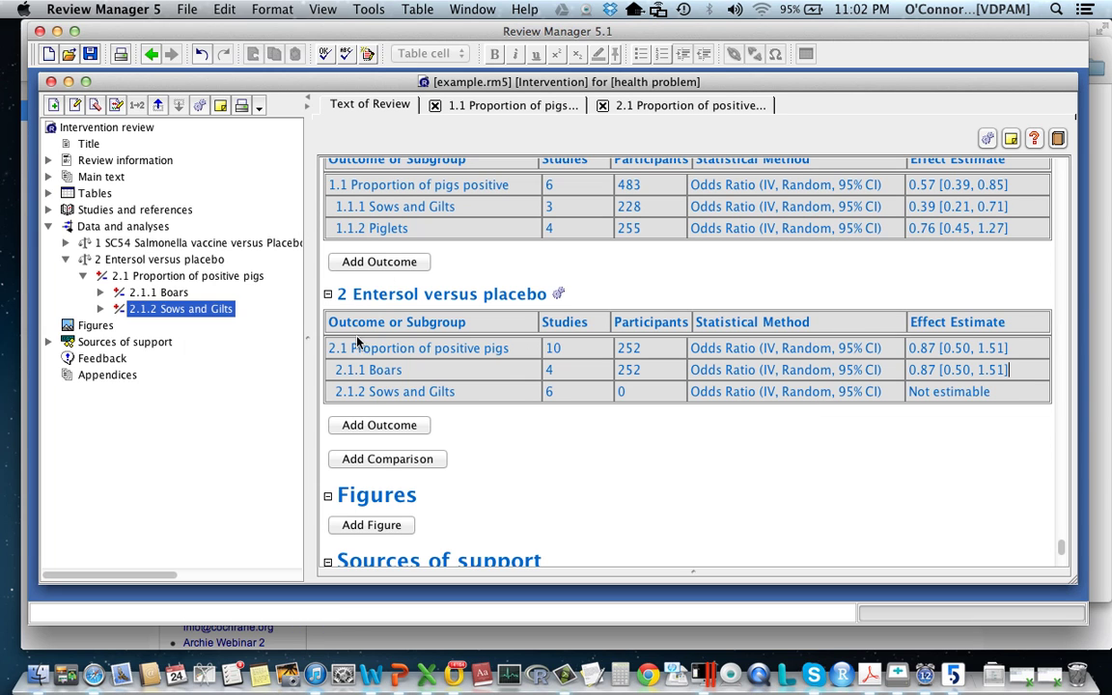
- Open the 2.1 table and enter Aneht 2001 counts: 23/45 vaccinated, 12/35 placebo
left_click(405, 393)
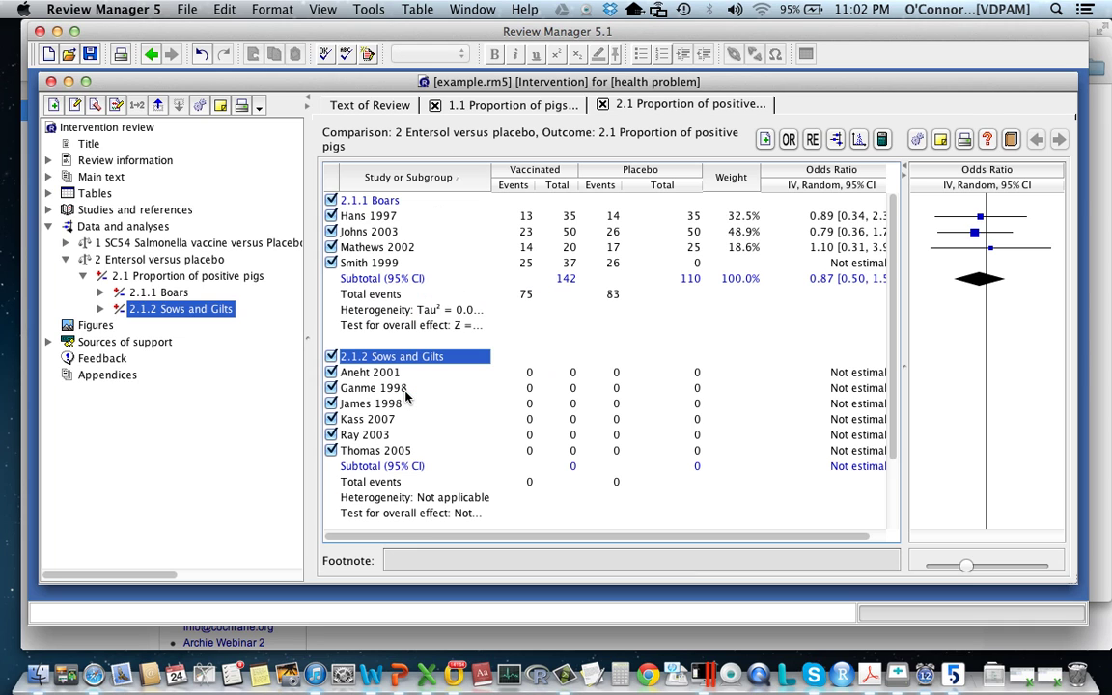
left_click(529, 372)
type("23")
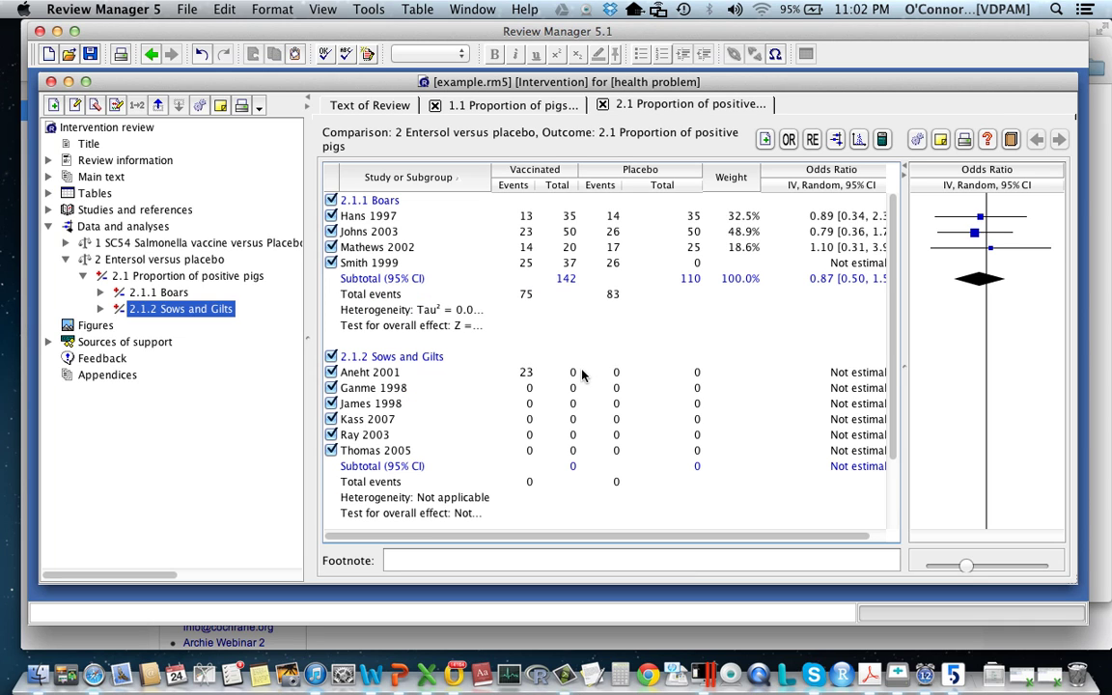
left_click(573, 372)
type("45")
left_click(616, 374)
type("12")
left_click(693, 372)
type("35")
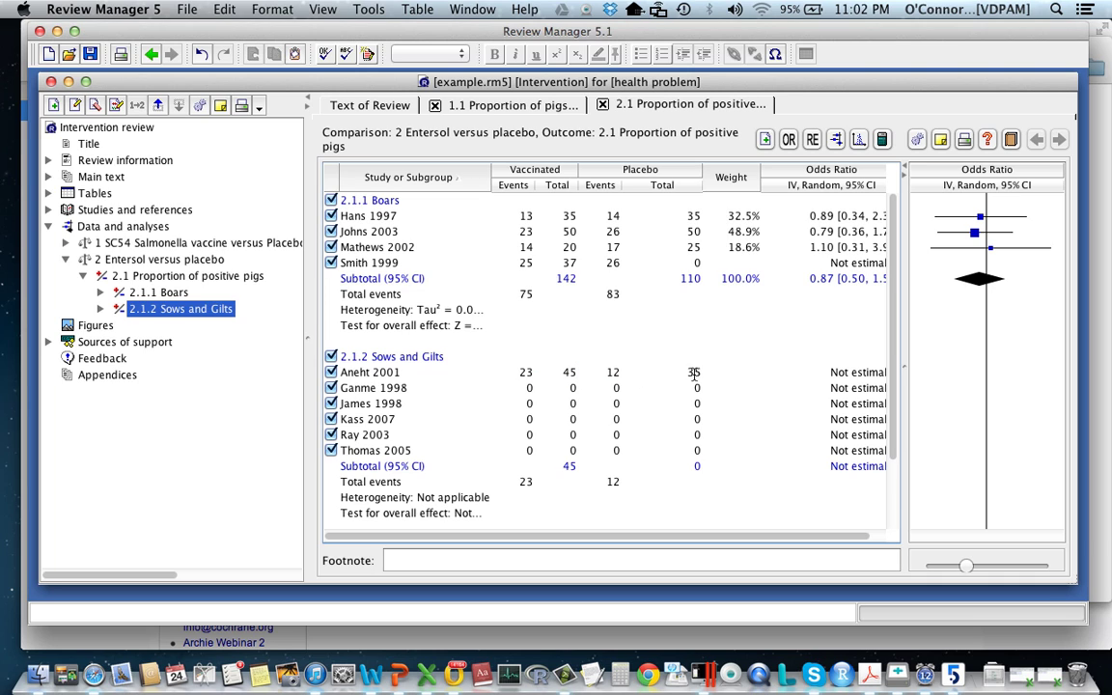
- Enter Ganme 1998 counts: 13/34 vaccinated, 23/35 placebo
left_click(530, 388)
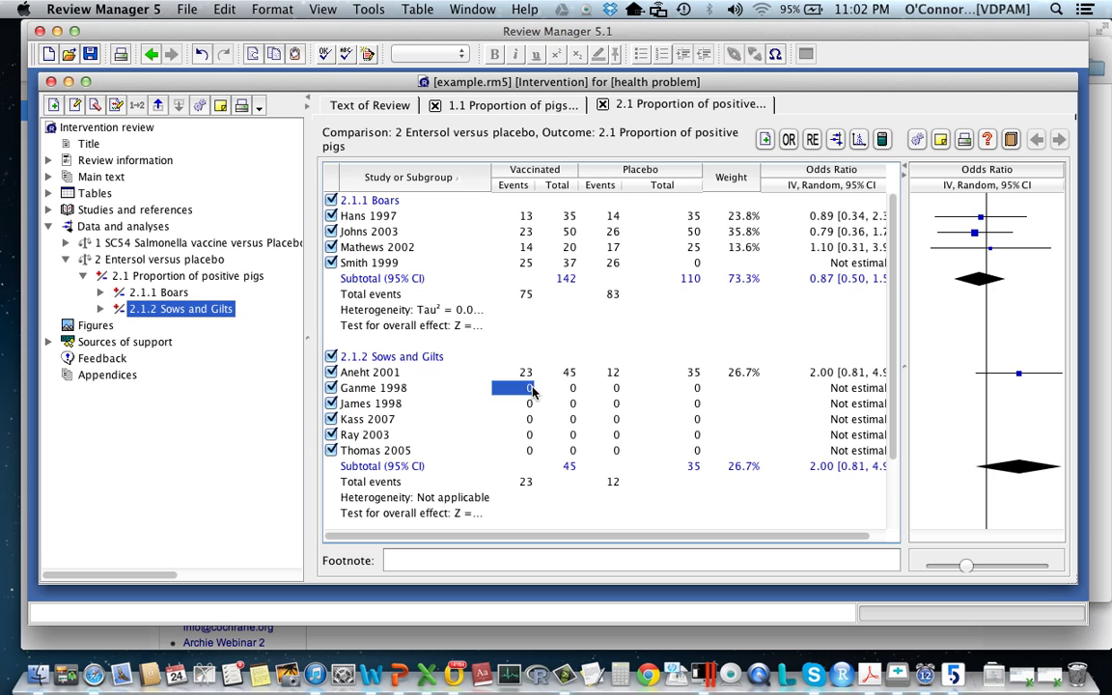
type("13")
left_click(569, 388)
type("34")
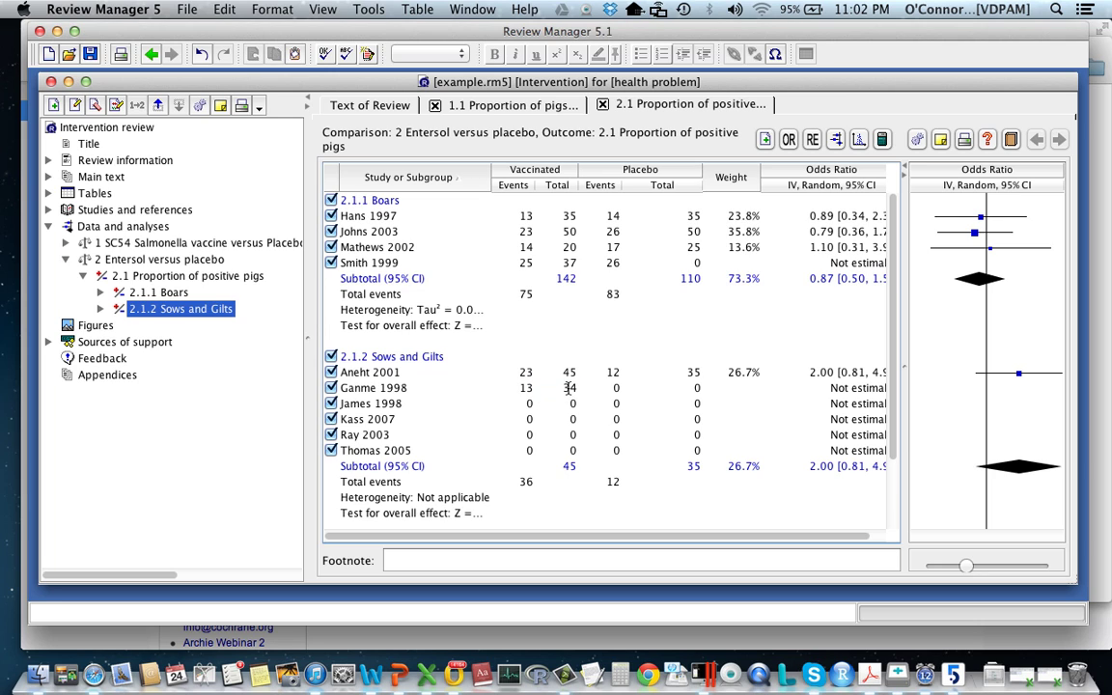
left_click(614, 388)
type("23")
left_click(681, 389)
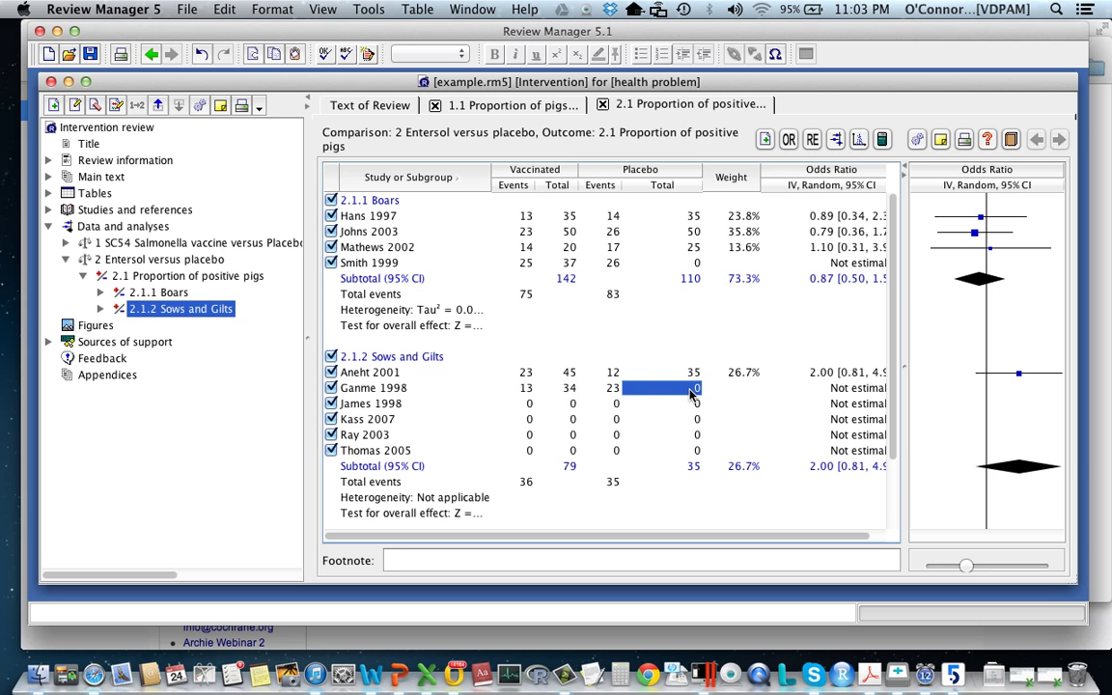
type("35")
- Enter James 1998 counts: 25/36 vaccinated, 12/34 placebo
left_click(529, 408)
type("25")
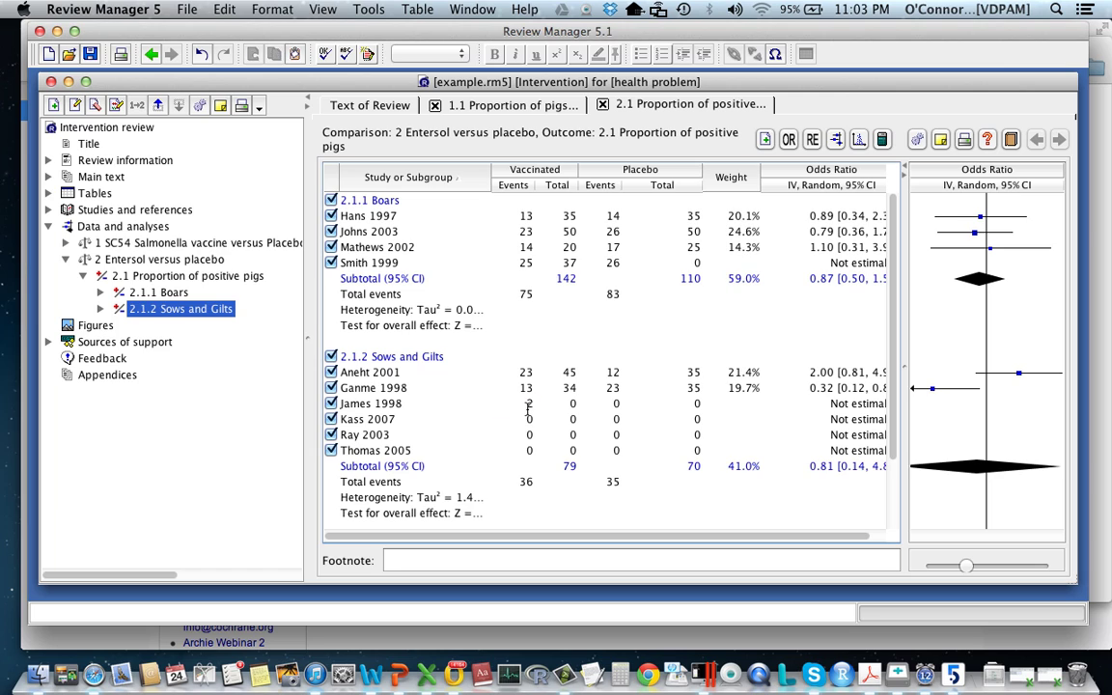
left_click(572, 406)
type("36")
left_click(618, 405)
type("12")
left_click(644, 404)
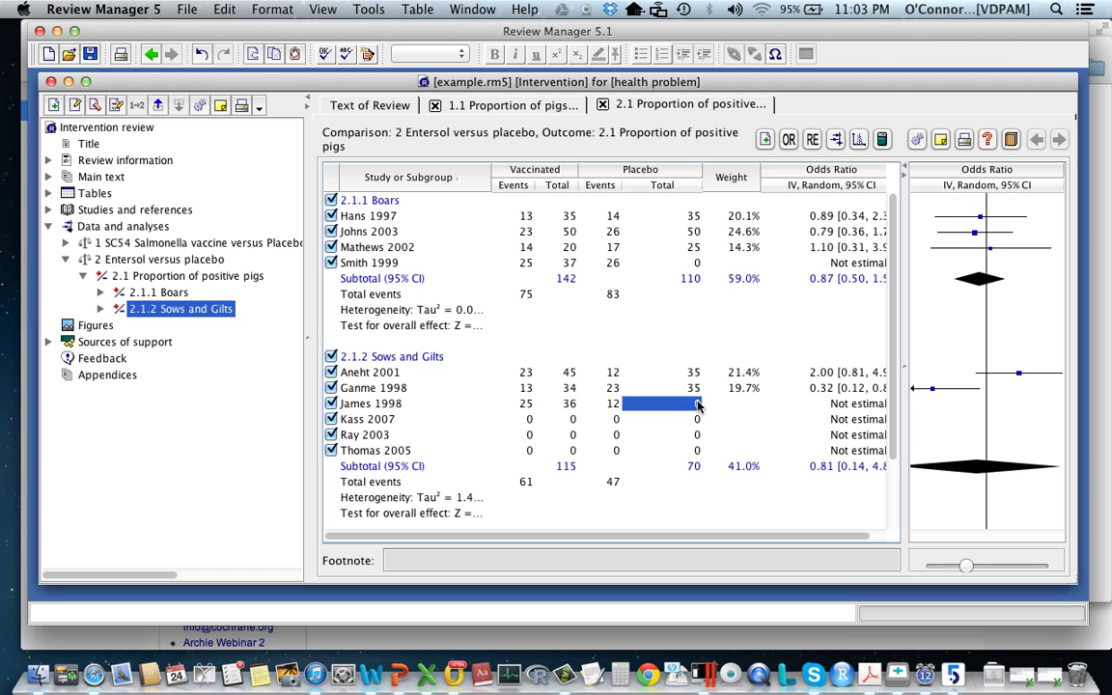
type("34")
left_click(526, 420)
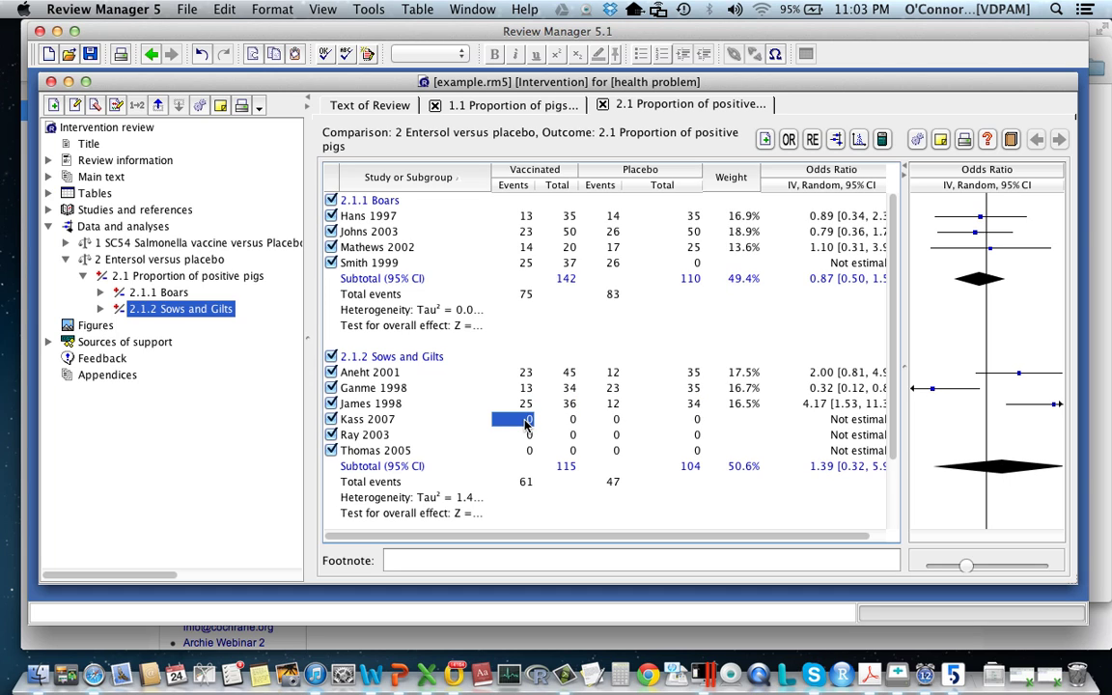